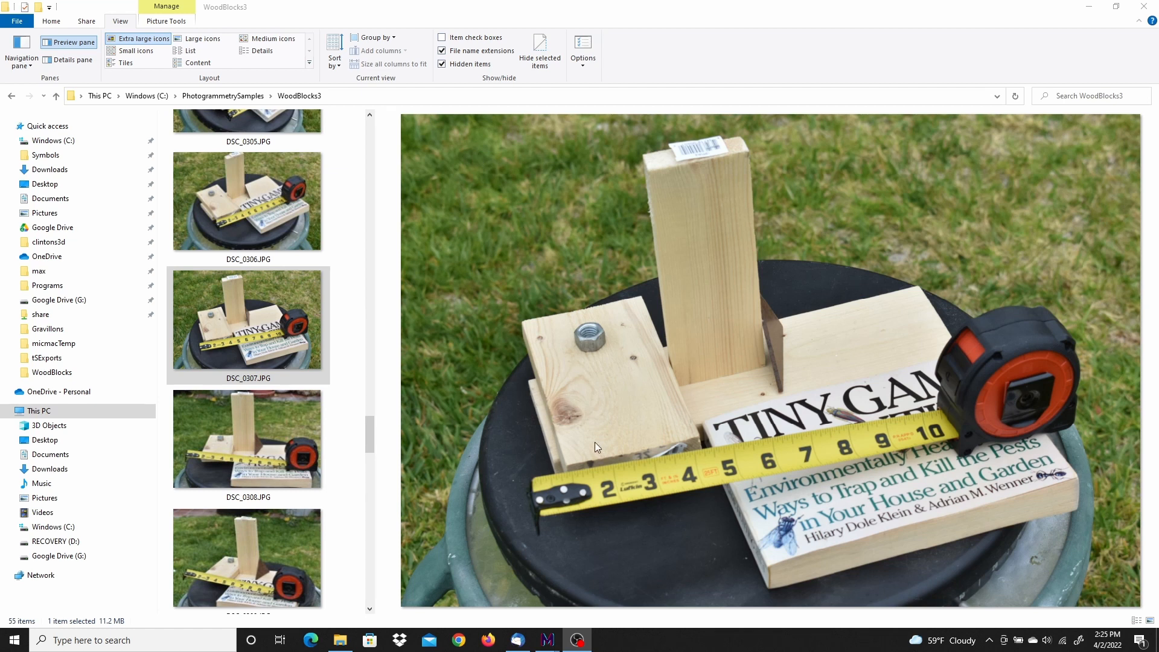
Step: Switch to the MicMac GUI and clear the files of the previous project
mouse_move(553, 639)
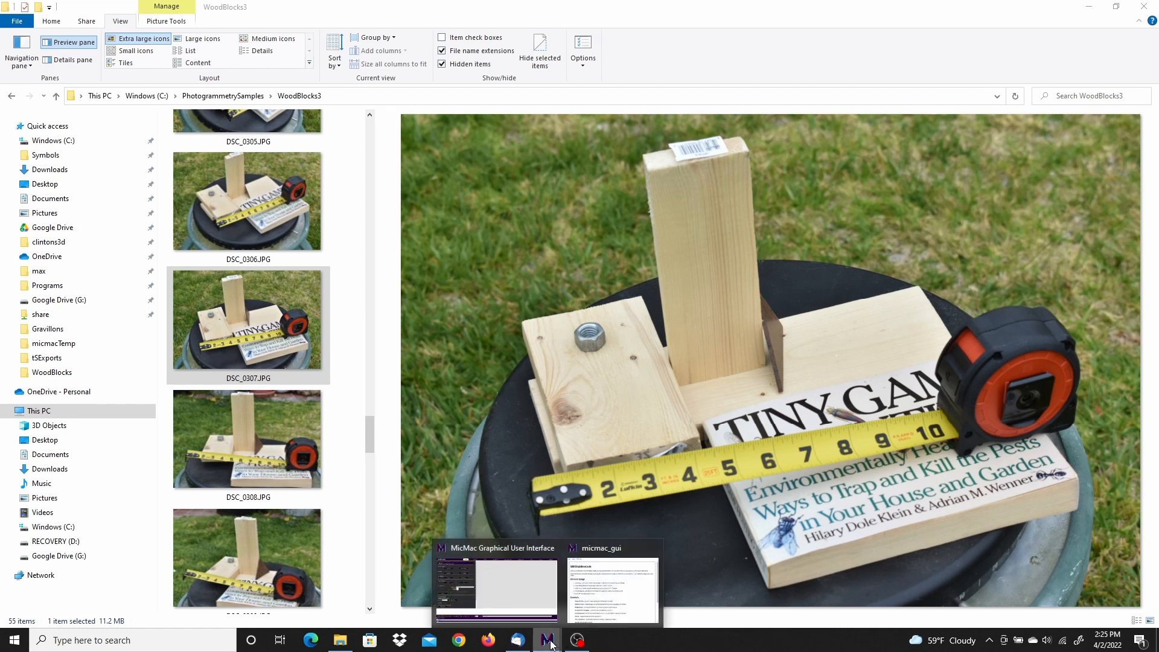
left_click(476, 574)
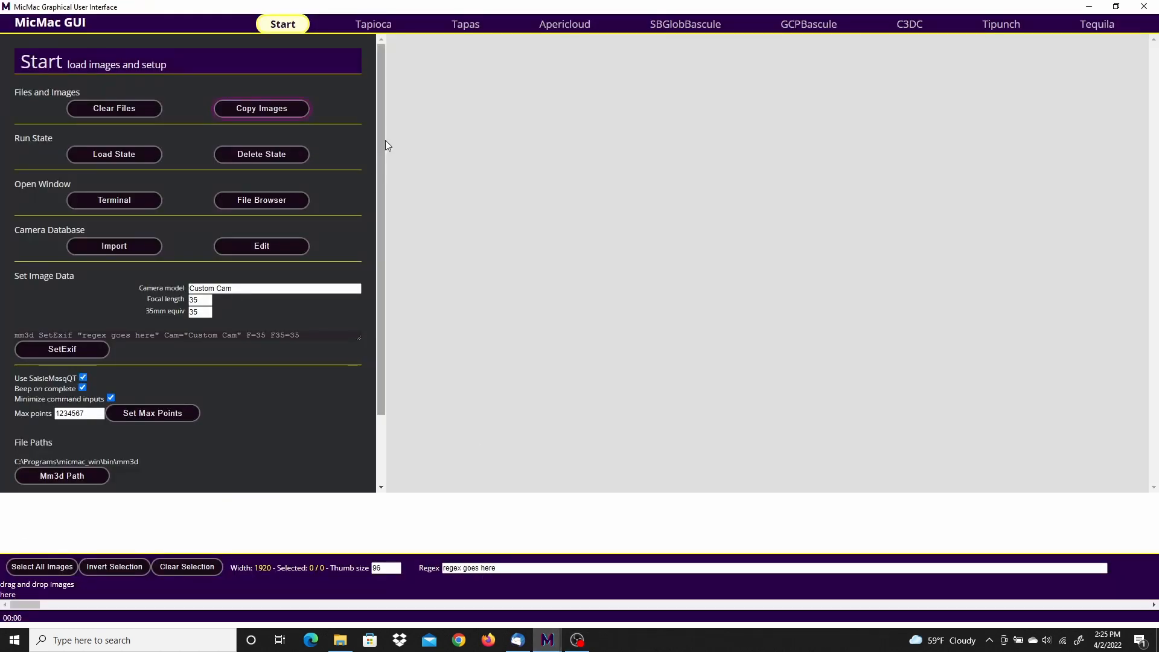
left_click(103, 110)
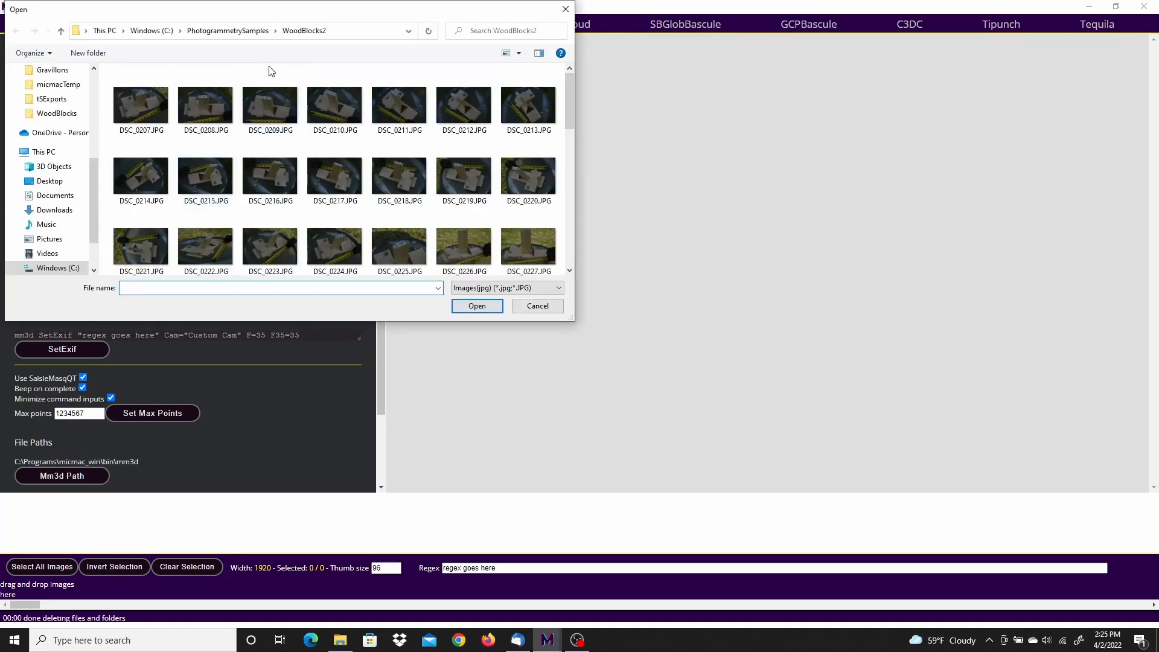
Step: Copy the images DSC_0272.JPG through DSC_0326.JPG from the WoodBlocks3 folder into the project and close the run log
left_click(238, 37)
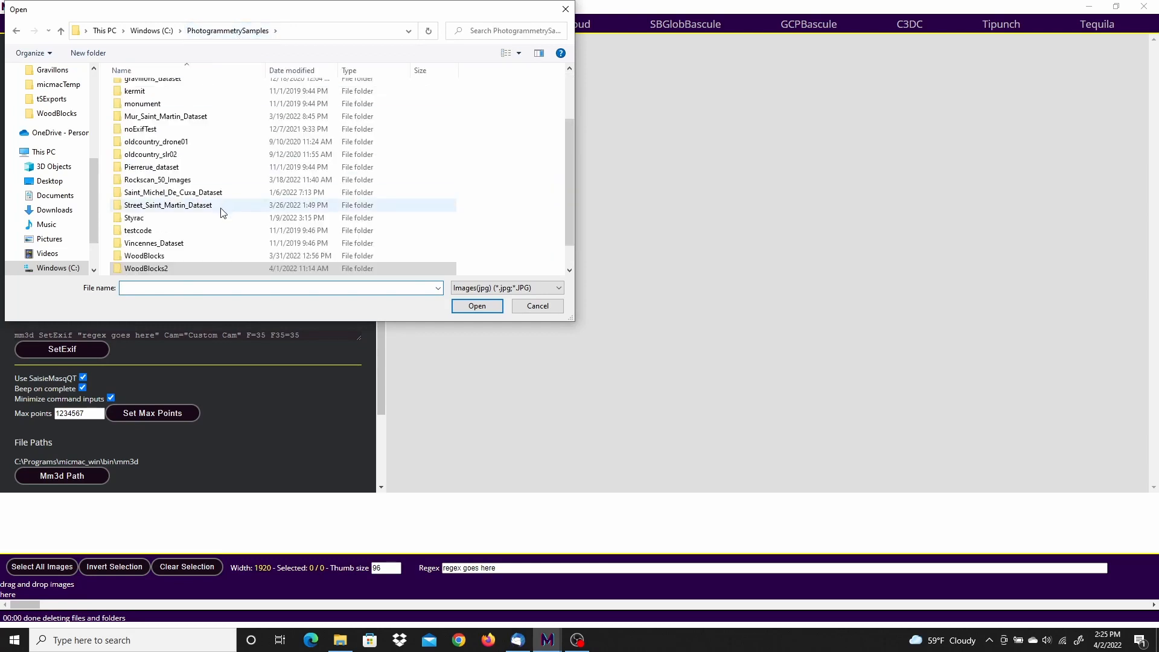
scroll(217, 219, "down", 1)
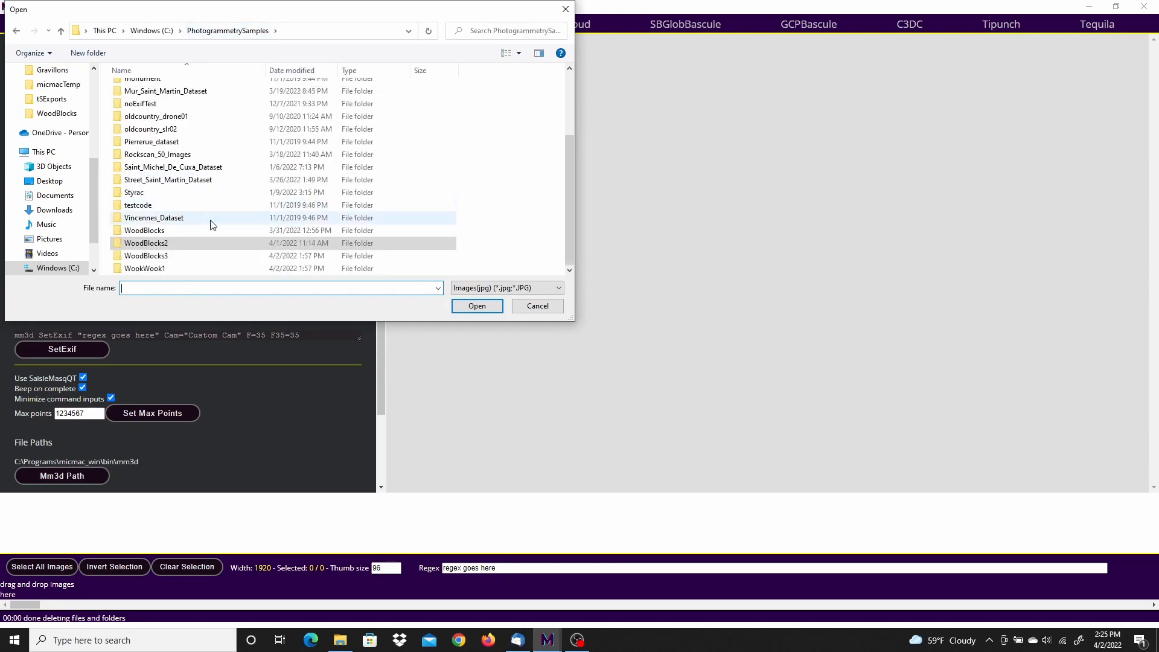
left_click(143, 258)
double_click(142, 256)
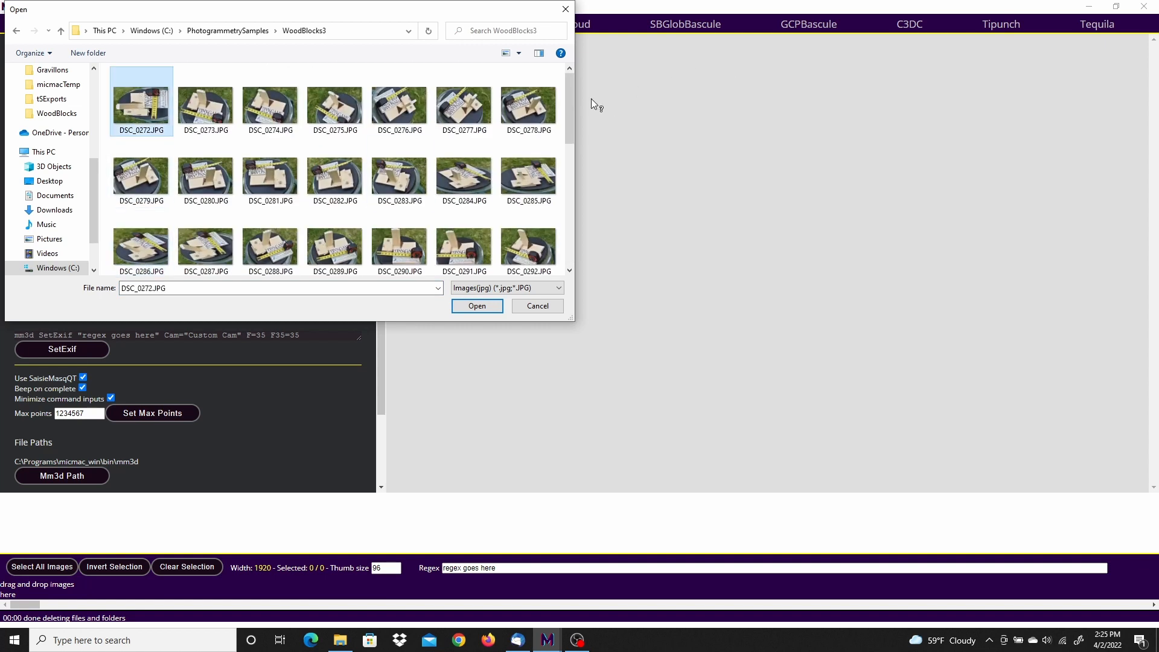
left_click_drag(571, 91, 564, 252)
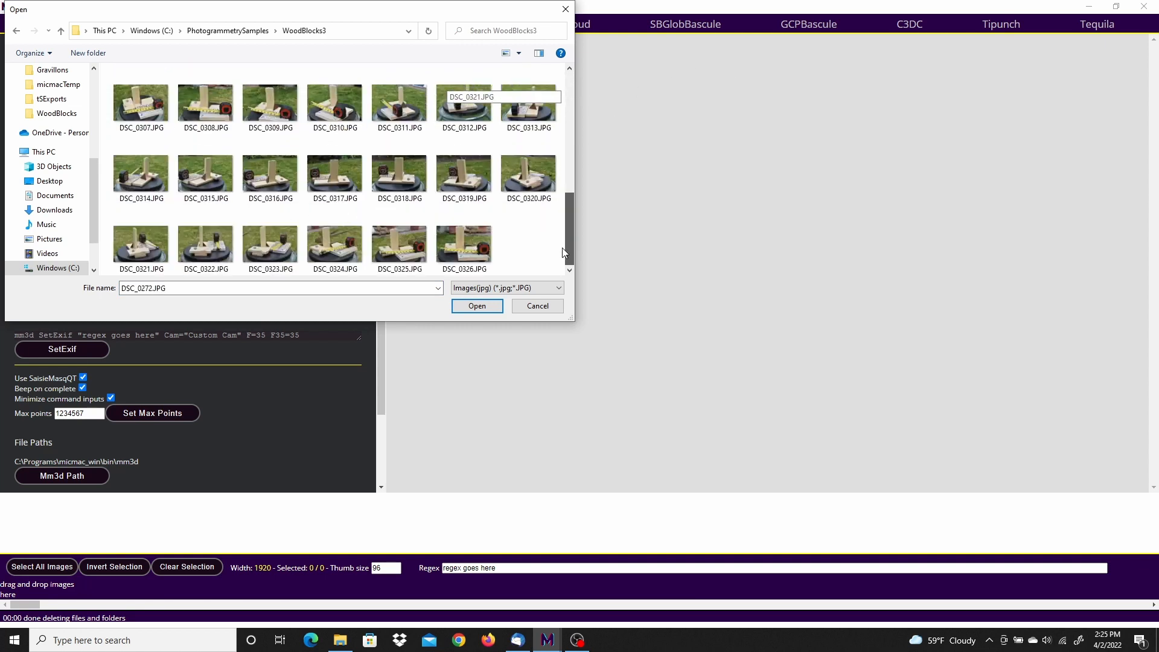
left_click(468, 241, "shift")
left_click(486, 306)
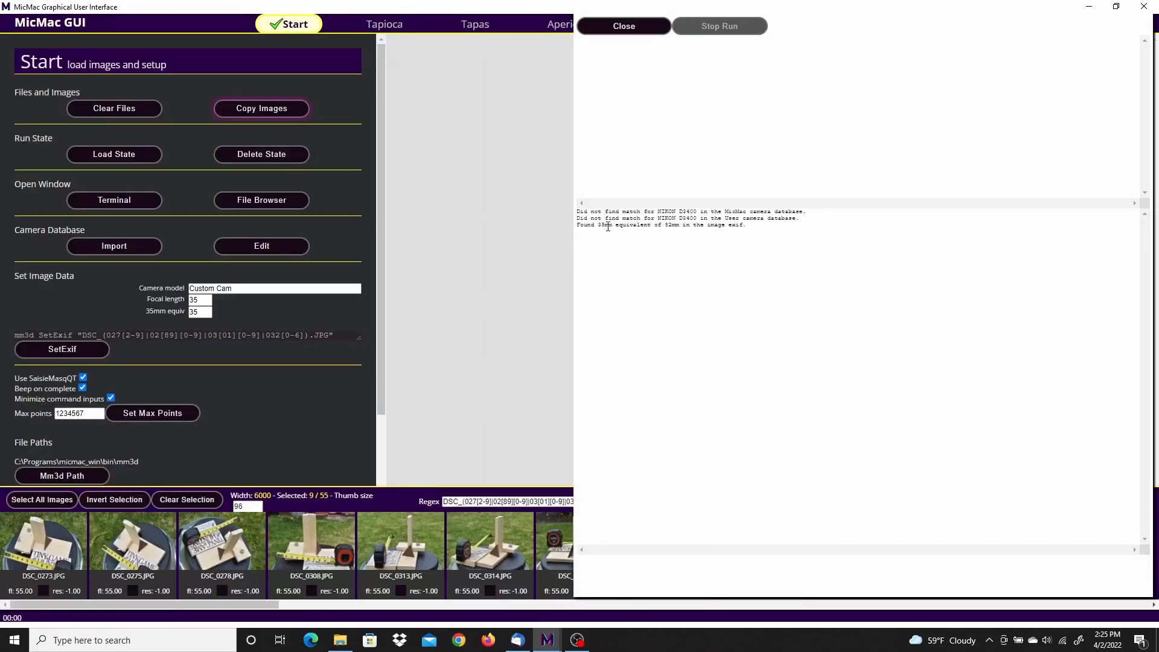
left_click_drag(602, 225, 689, 225)
left_click(635, 32)
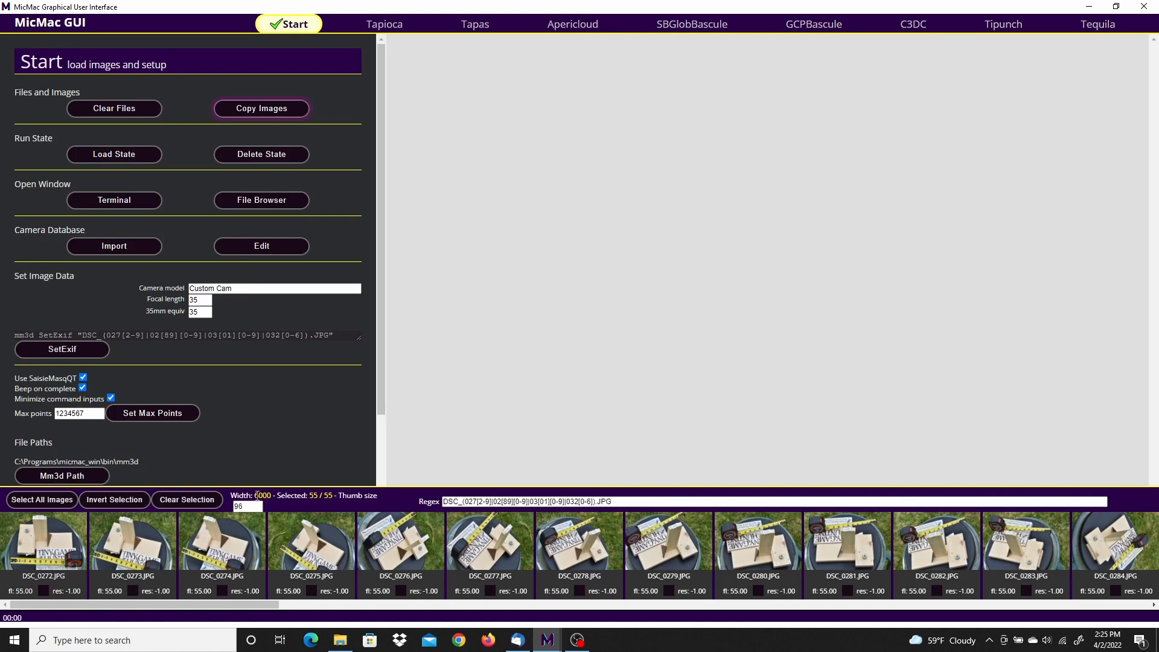
Step: Run Tapioca tie point matching on all images in MulScale mode with the final image size set to full size
left_click(386, 25)
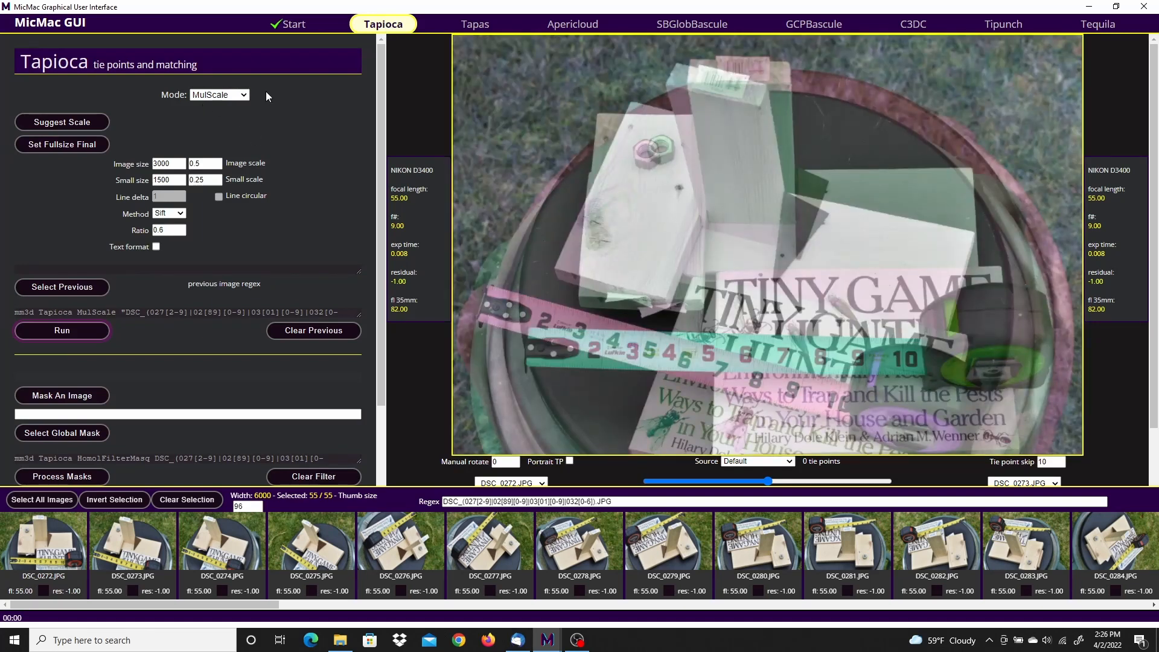
left_click(63, 144)
left_click(64, 331)
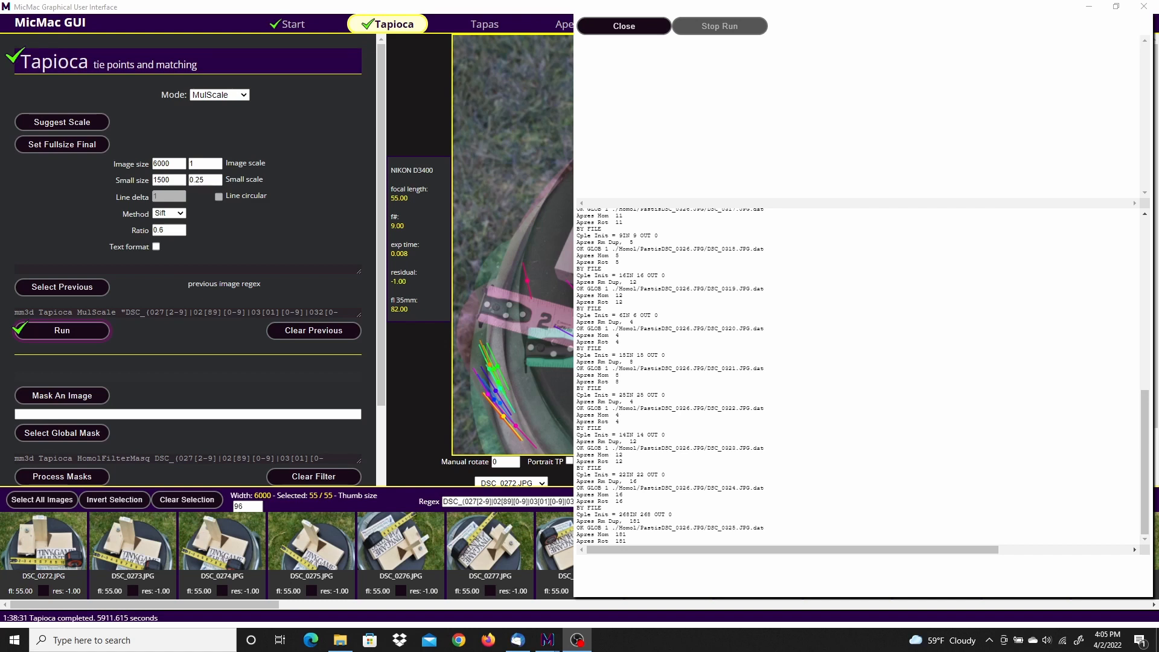
left_click(635, 25)
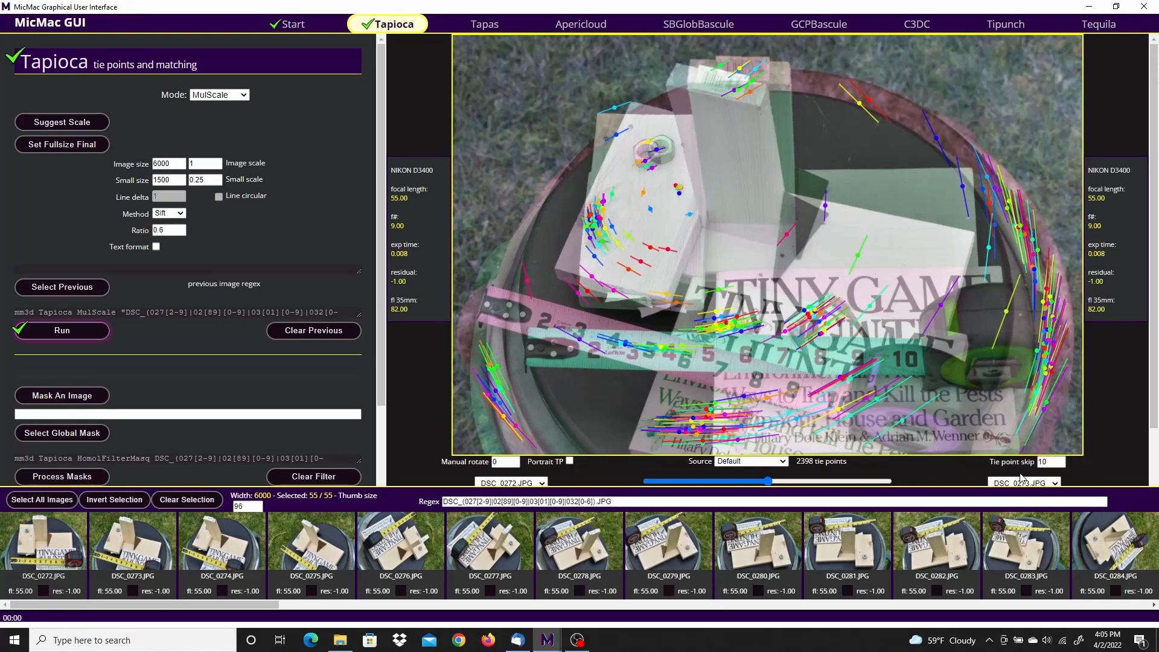
Step: Set the tie point skip to 6 for the DSC_0272 and DSC_0273 image pair
left_click(1060, 459)
left_click(1061, 460)
left_click(1060, 461)
left_click(1060, 460)
left_click(1060, 460)
left_click(1061, 460)
left_click(1061, 465)
left_click(1061, 465)
left_click(1061, 465)
left_click(1061, 465)
left_click(1061, 465)
left_click(1062, 465)
left_click(1061, 465)
left_click(1061, 465)
left_click(1062, 465)
left_click(1061, 464)
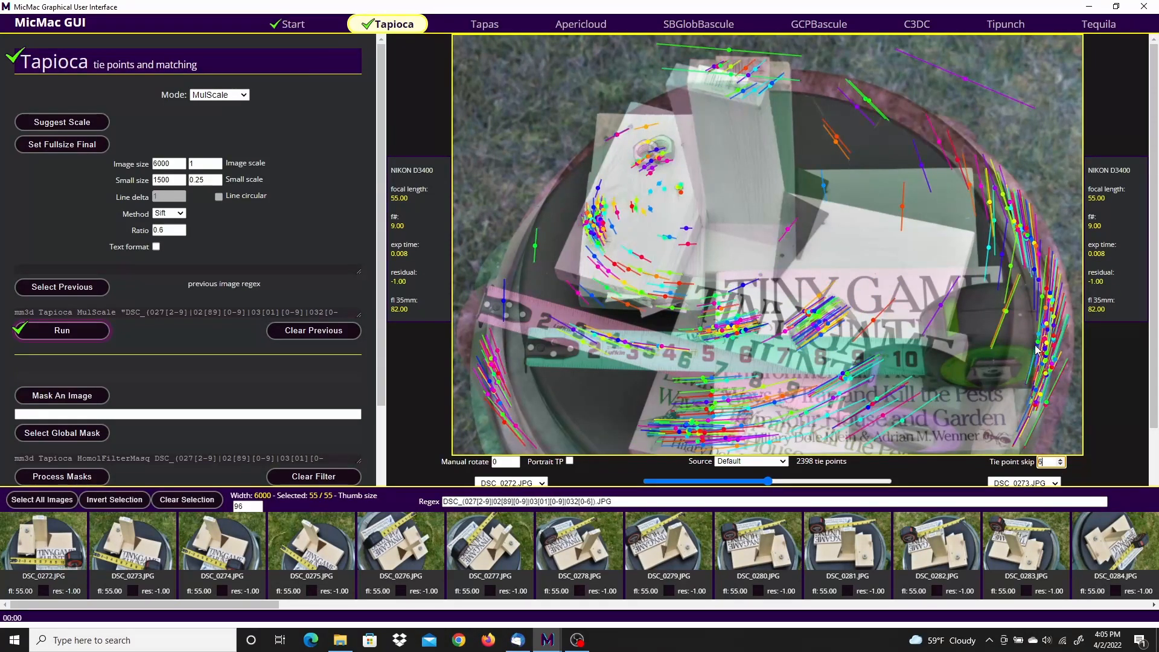
Step: Compare the tie points of DSC_0272.JPG with those of DSC_0274.JPG and DSC_0275.JPG
scroll(1158, 404, "down", 1)
left_click(1027, 418)
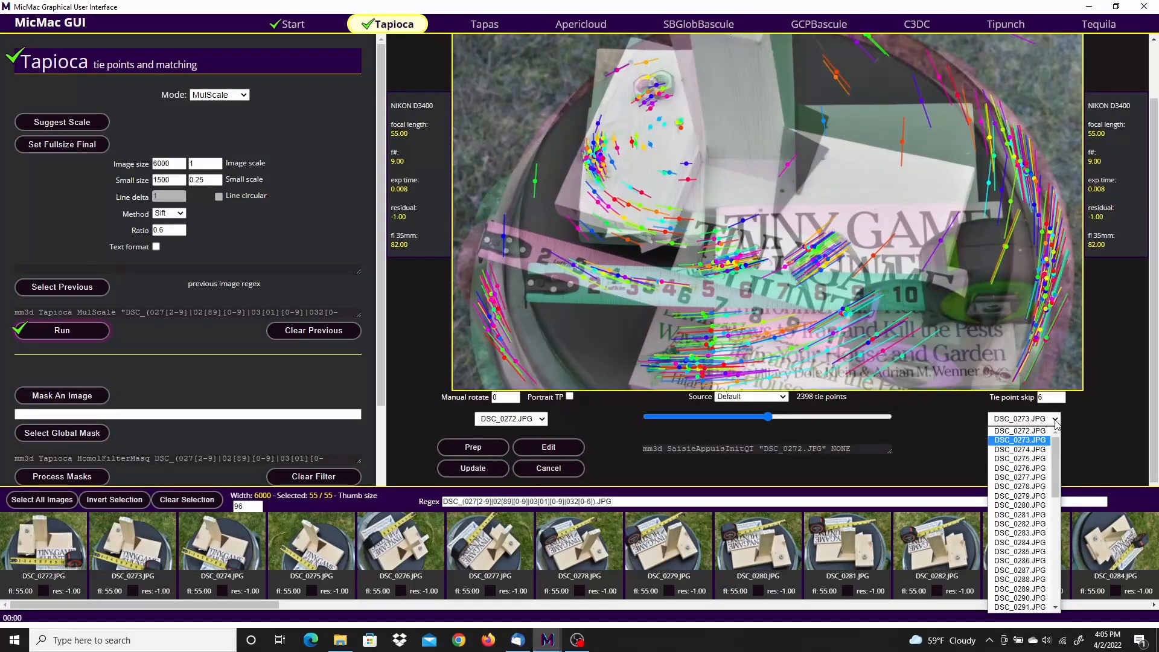
left_click(1037, 449)
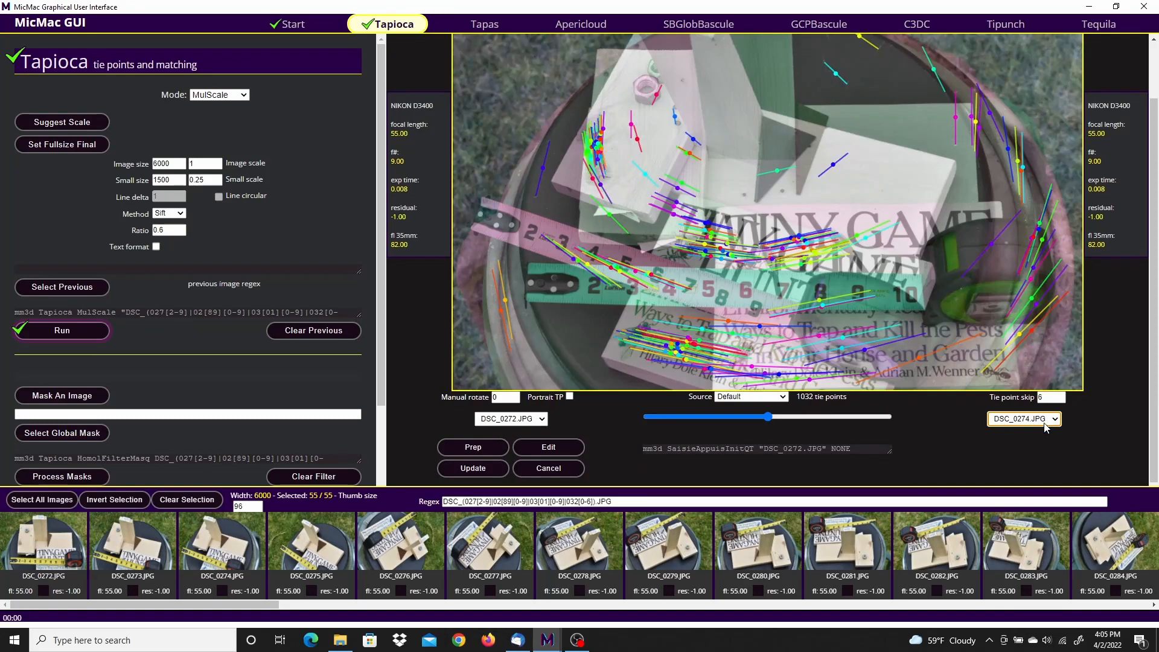
left_click(1055, 419)
left_click(1039, 462)
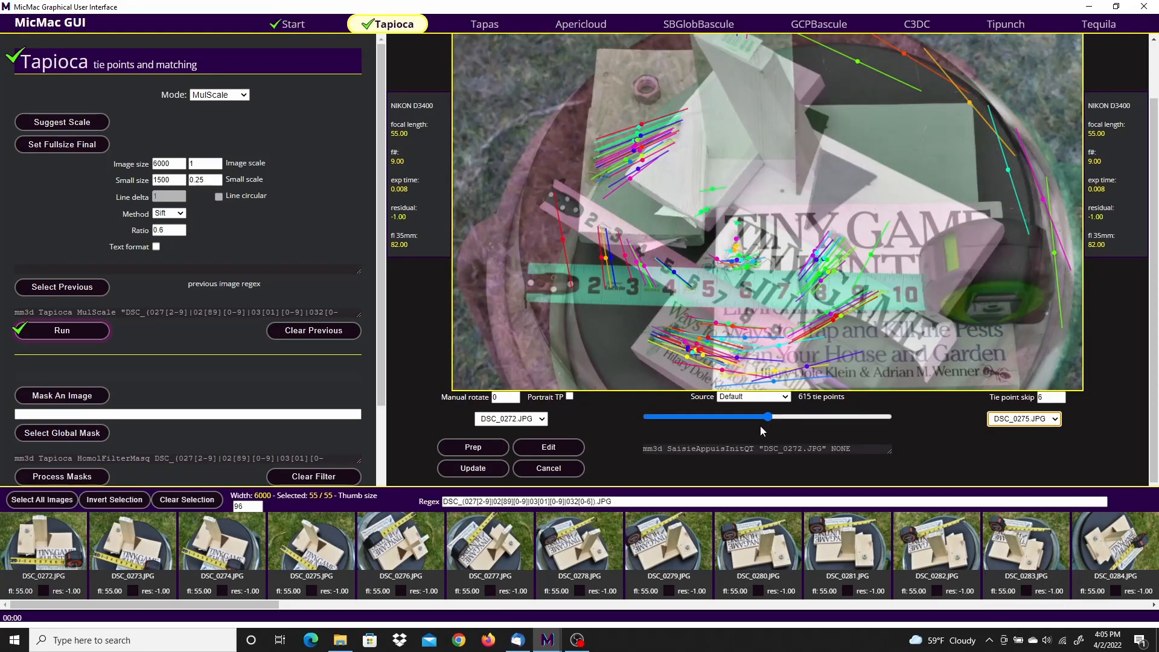
Step: Adjust the blend between DSC_0272 and DSC_0275 slightly and set the tie point skip to 2
mouse_move(769, 422)
left_mouse_down()
mouse_move(733, 422)
mouse_move(775, 421)
left_mouse_up()
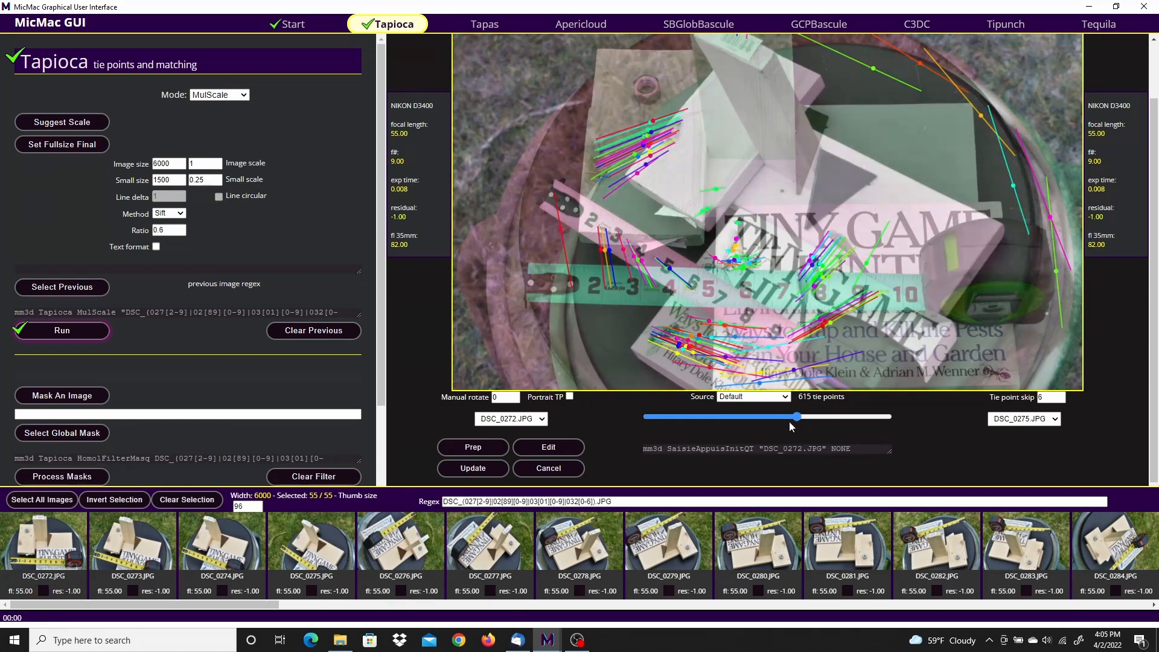
left_click(1061, 400)
left_click(1061, 400)
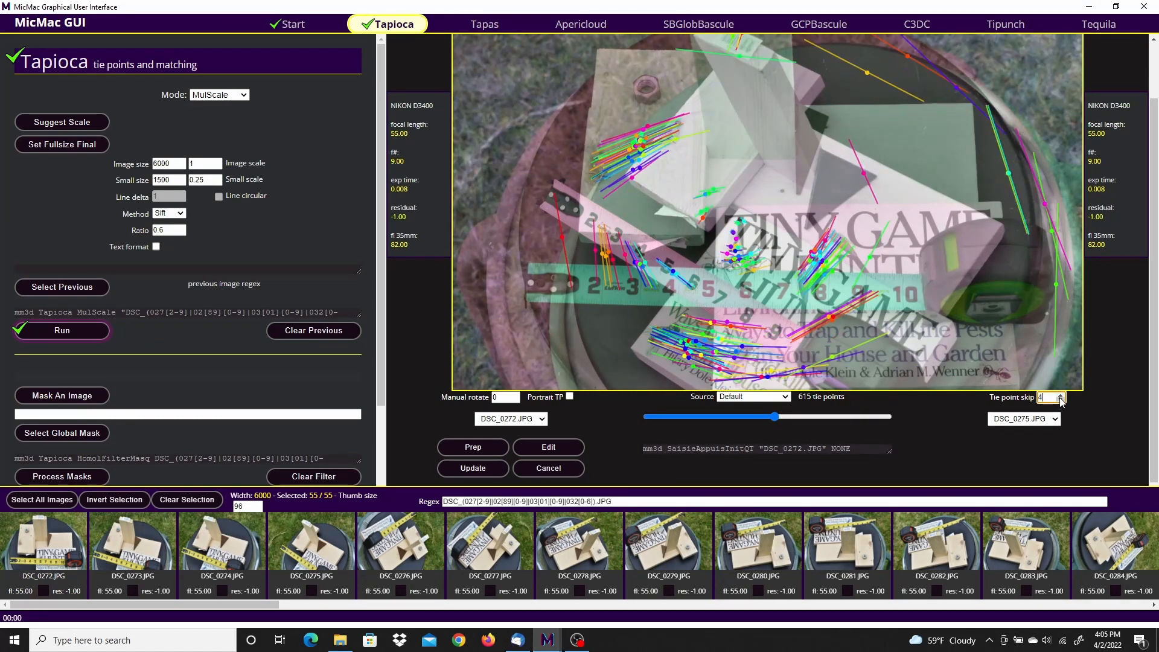
left_click(1061, 400)
left_click(1062, 401)
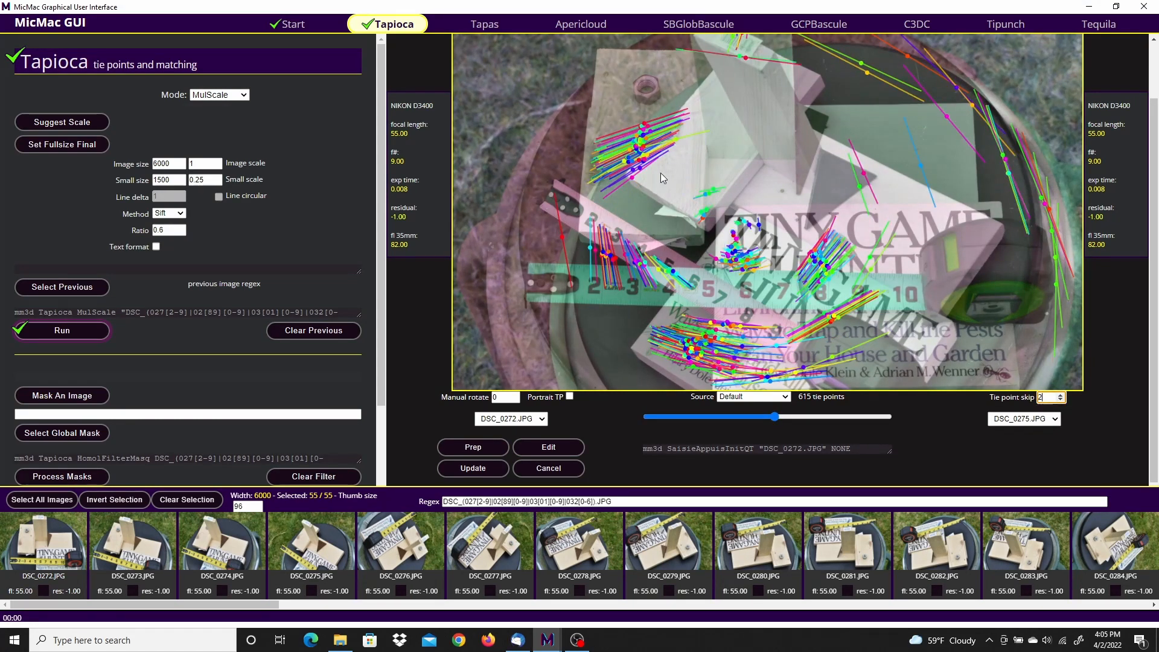
Step: Open the Tapas stage and select only images DSC_0272.JPG through DSC_0276.JPG for the camera calibration
left_click(482, 25)
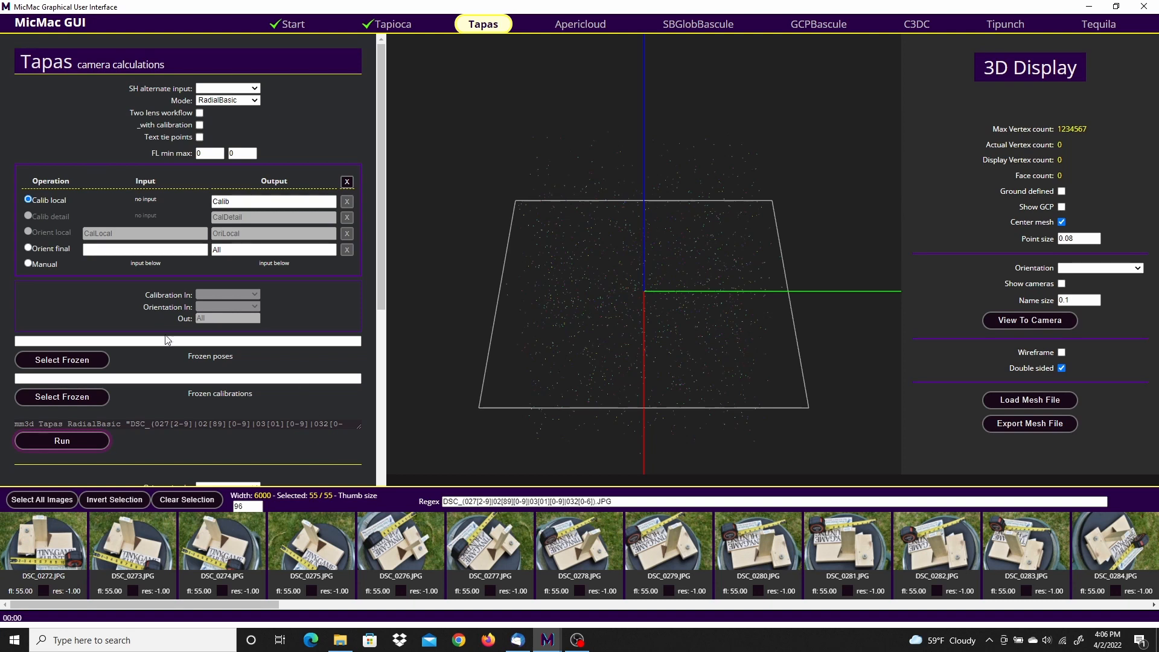
left_click(207, 502)
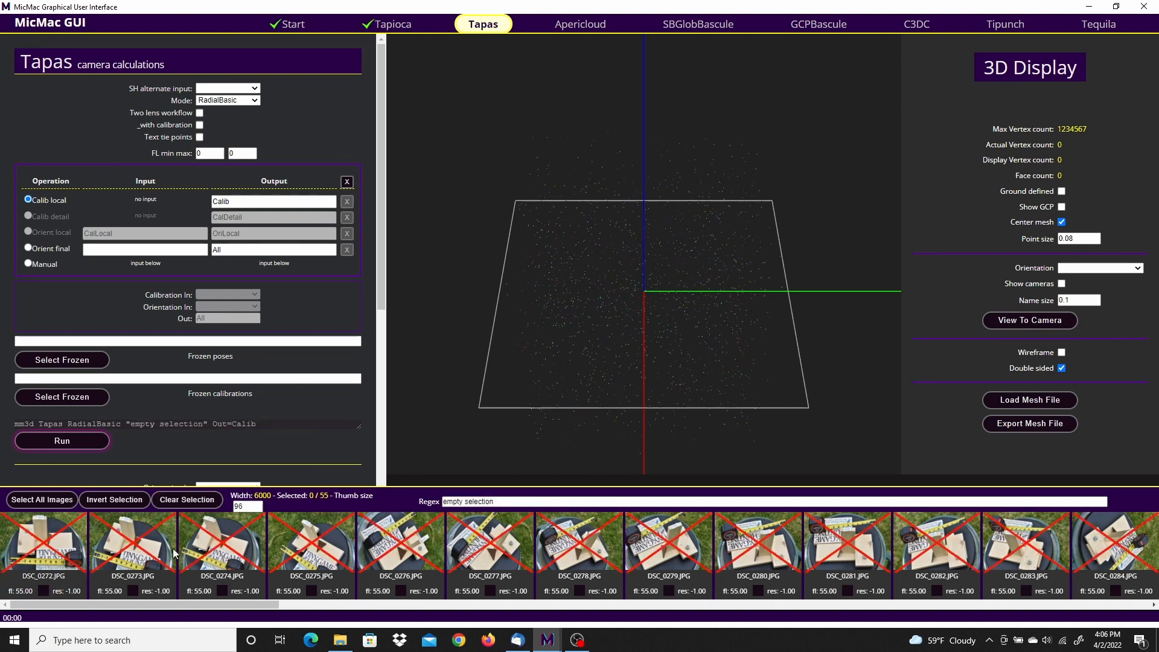
left_click(49, 546)
left_click(150, 556)
left_click(213, 550)
left_click(307, 543)
left_click(394, 551)
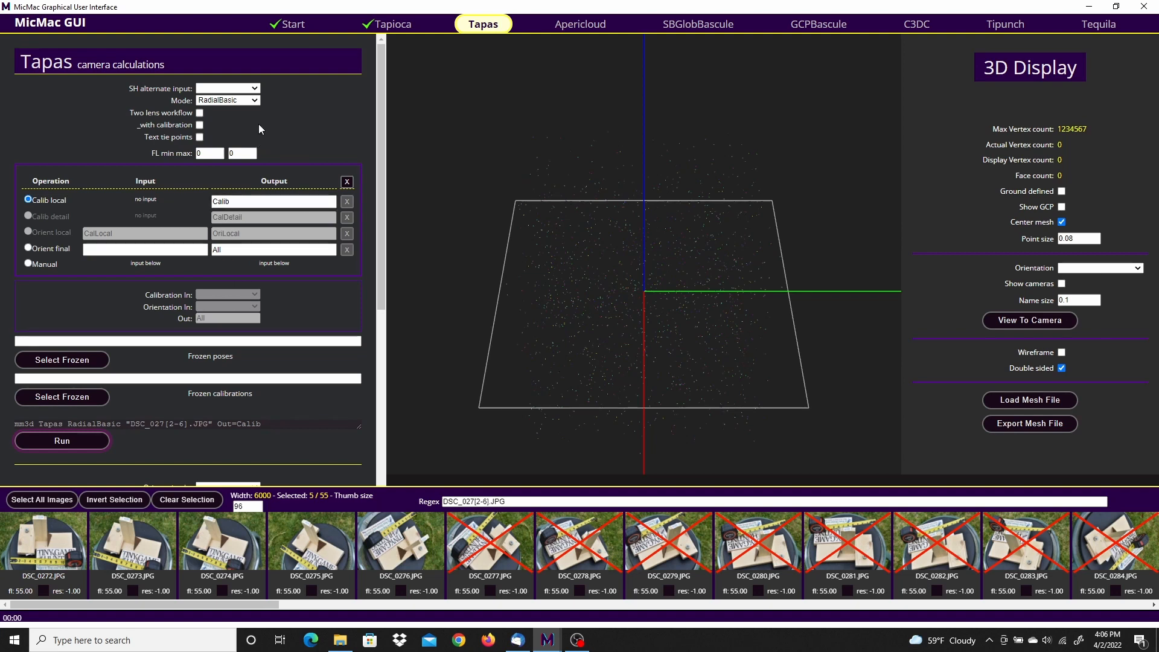
Step: Run the Tapas local calibration on the selected images in RadialStd mode with Calib as output, and close the run log
left_click(255, 101)
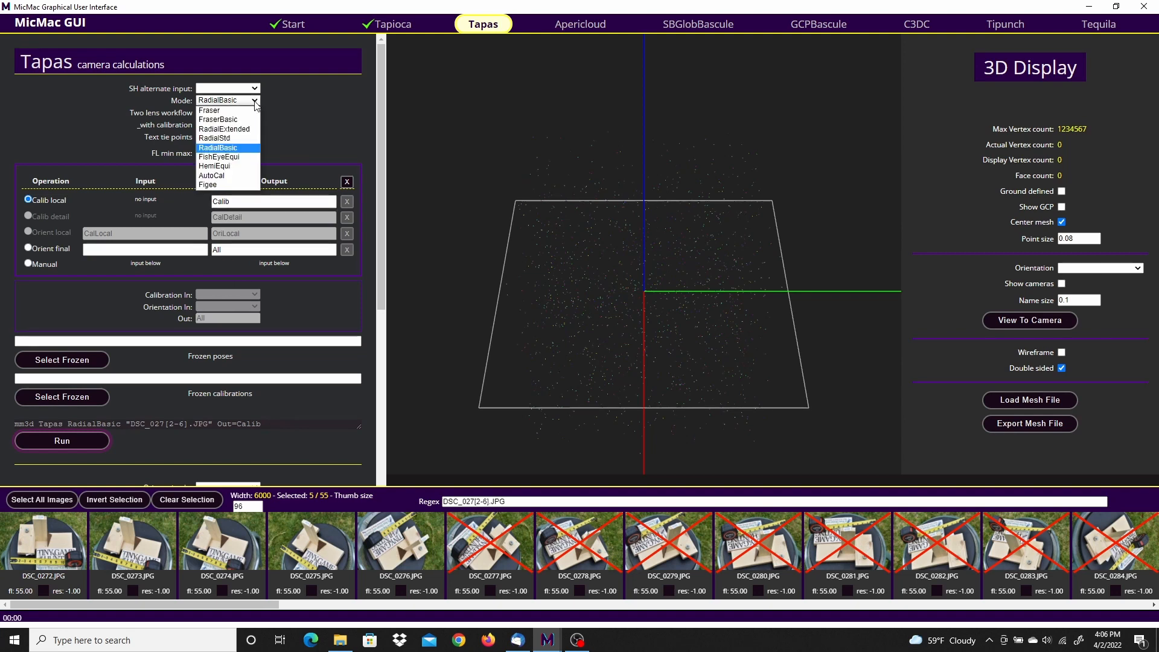
left_click(228, 139)
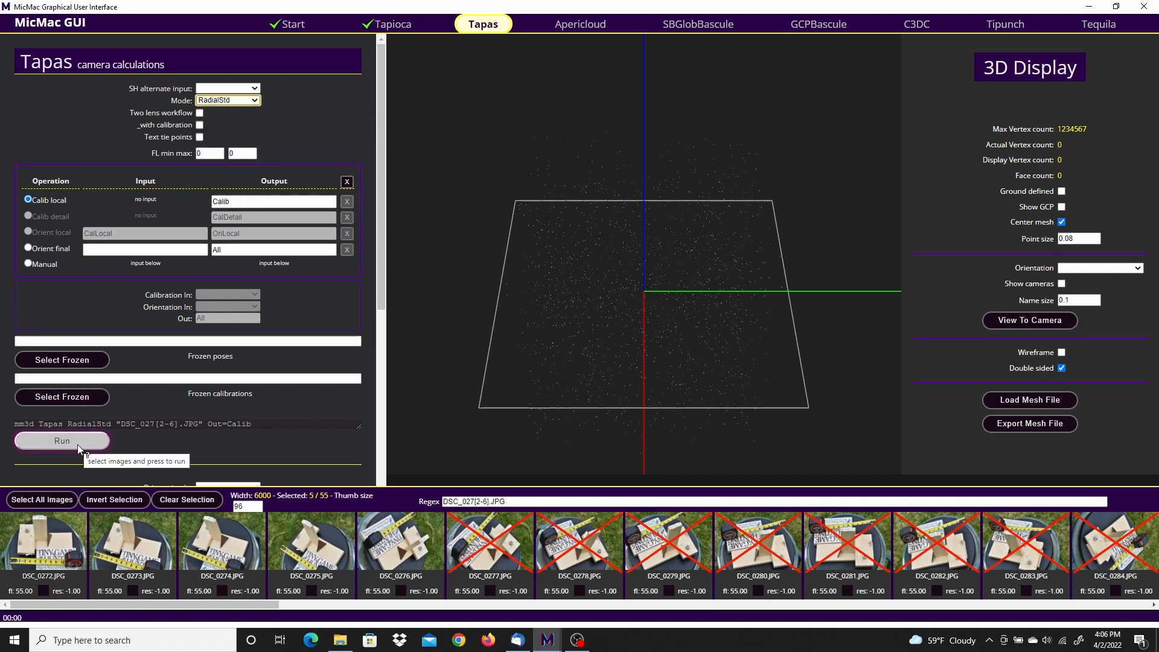
left_click(62, 442)
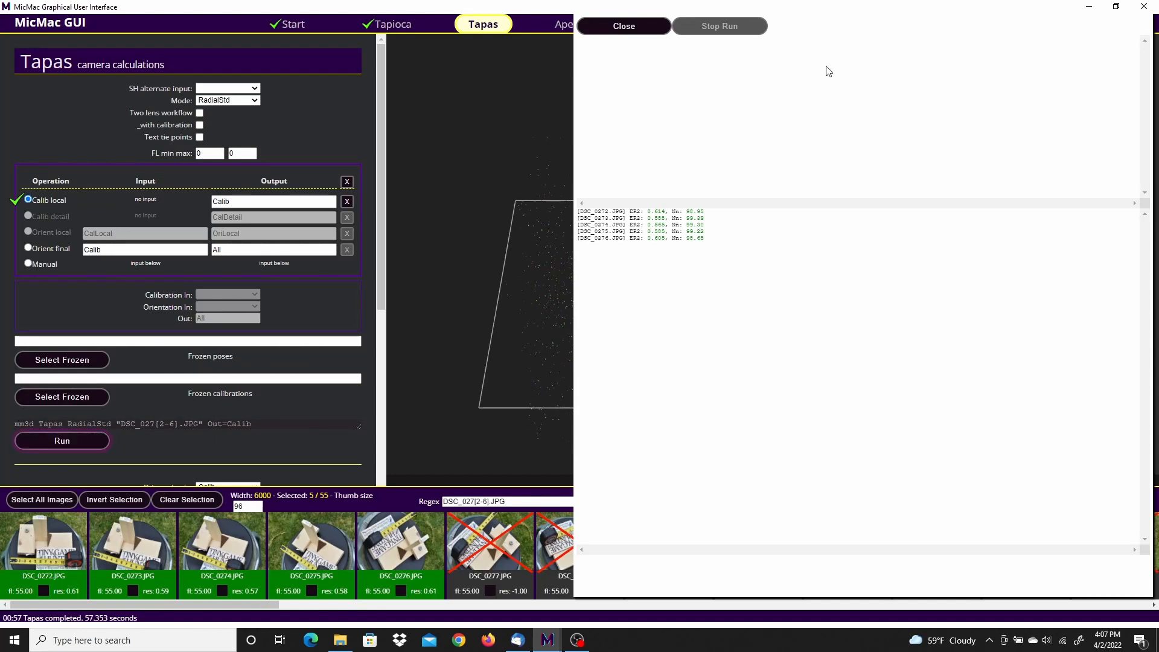
left_click(629, 26)
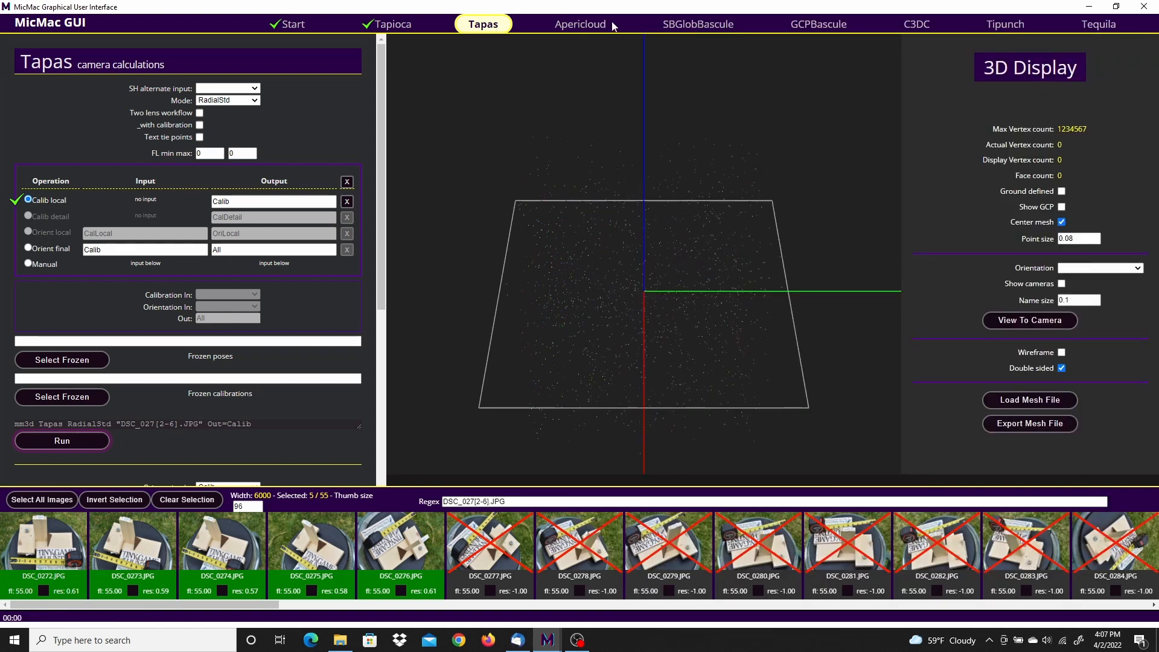
Step: Run the final Tapas orientation on all images from Calib to All, then review the per-image residuals and close the log
left_click(28, 248)
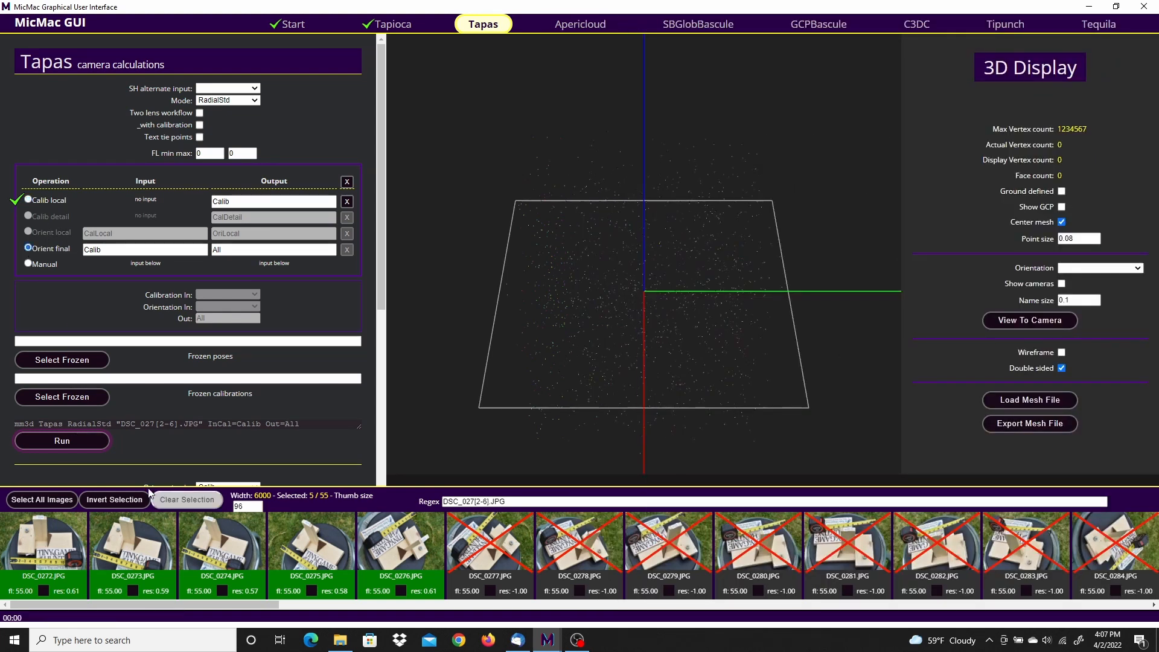
left_click(53, 499)
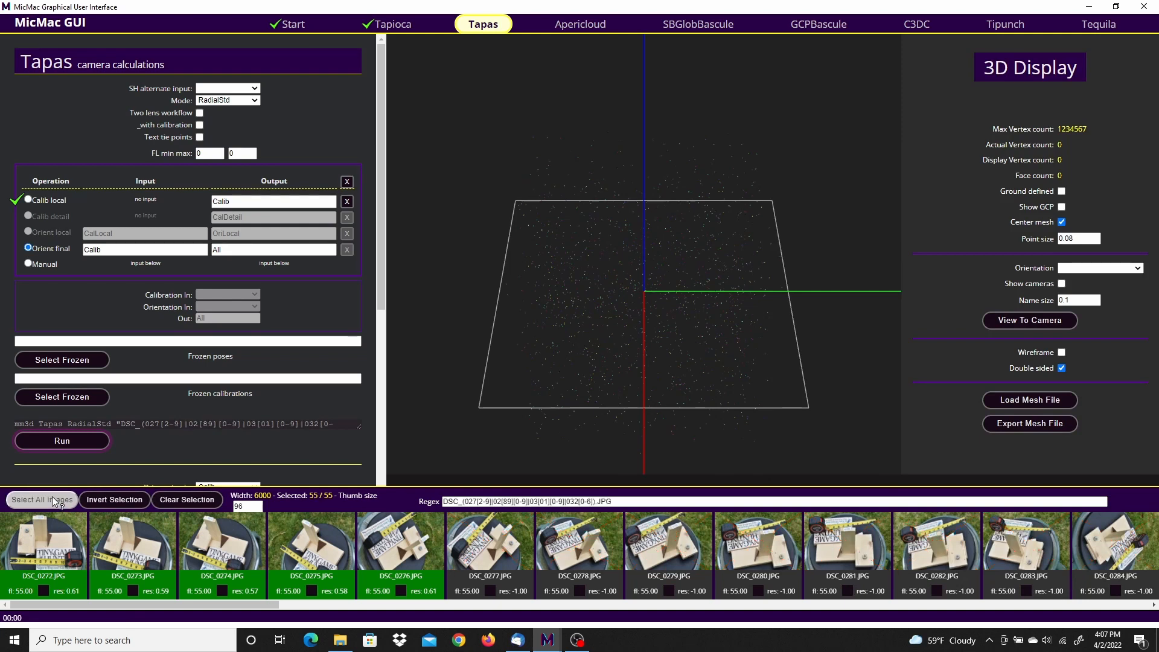
left_click(74, 440)
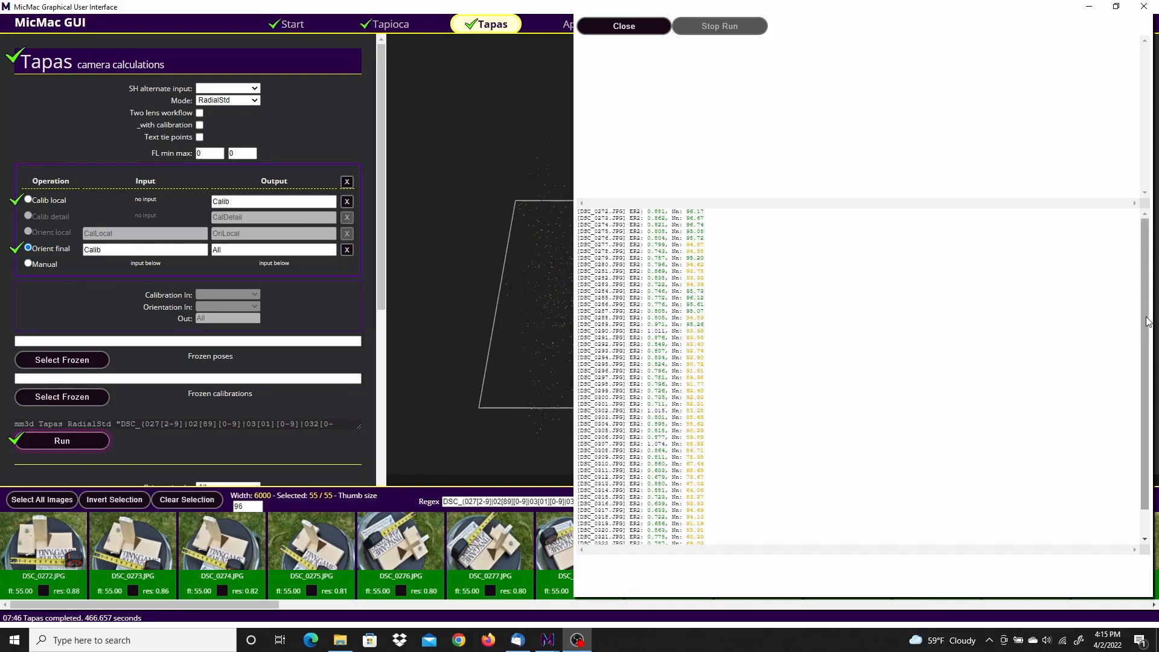
scroll(1148, 322, "down", 2)
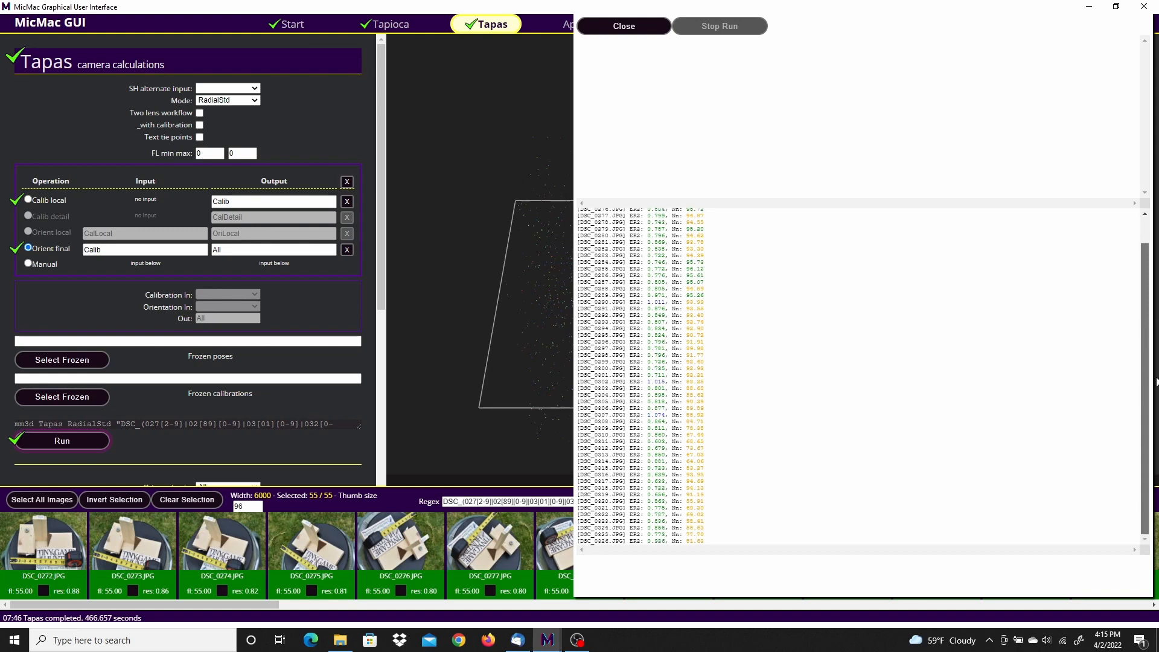
scroll(1147, 382, "up", 2)
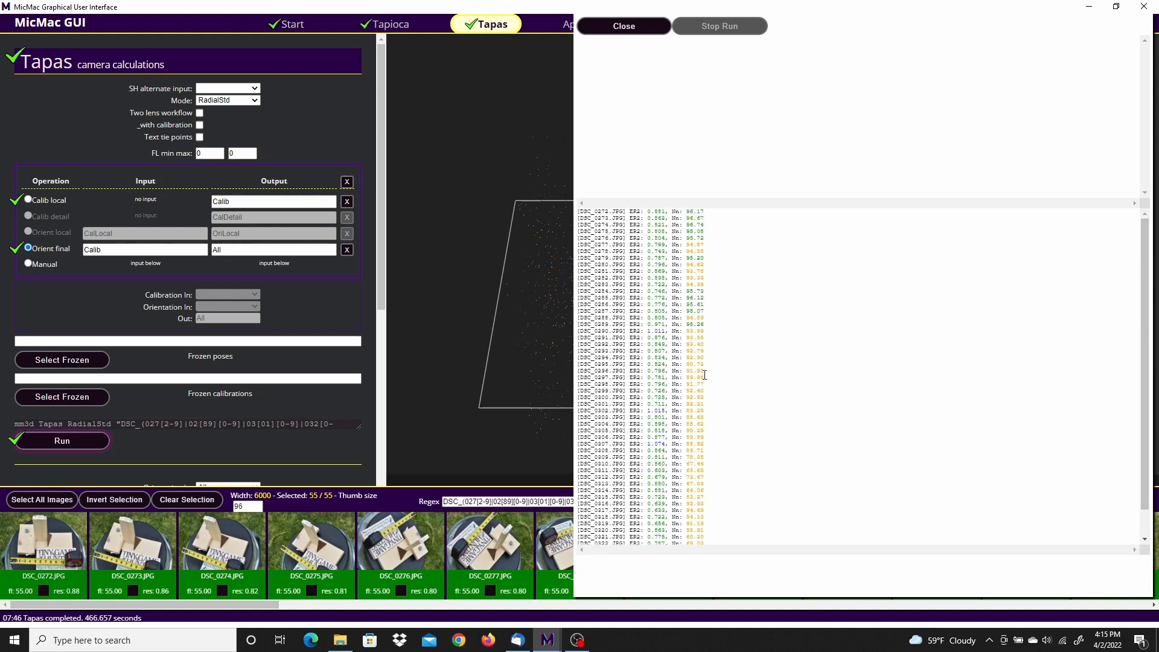
left_click(613, 27)
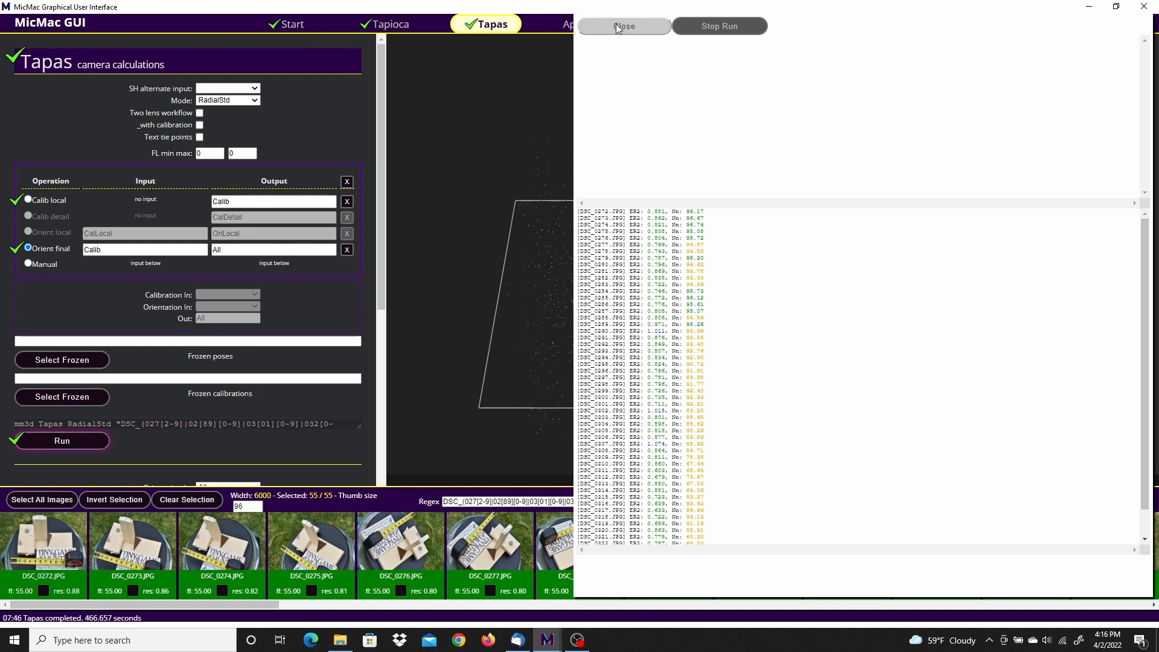
left_click(617, 27)
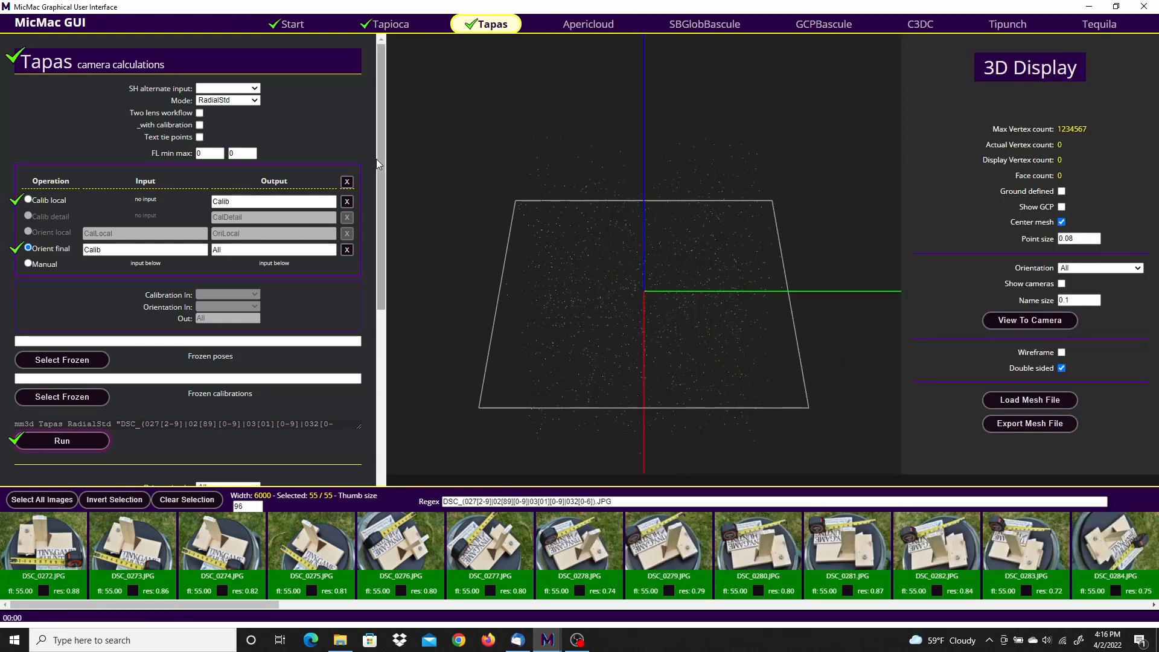
Step: Generate the 3D preview of the All orientation with cameras included, and close the run log
left_click_drag(382, 182, 394, 348)
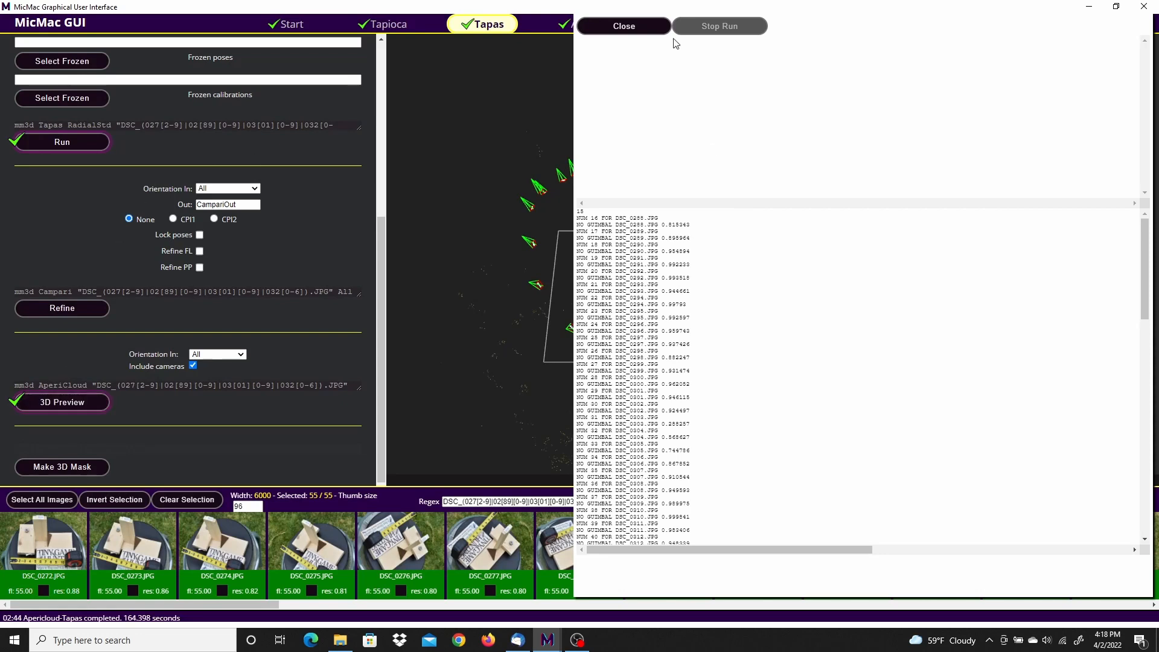
left_click(644, 28)
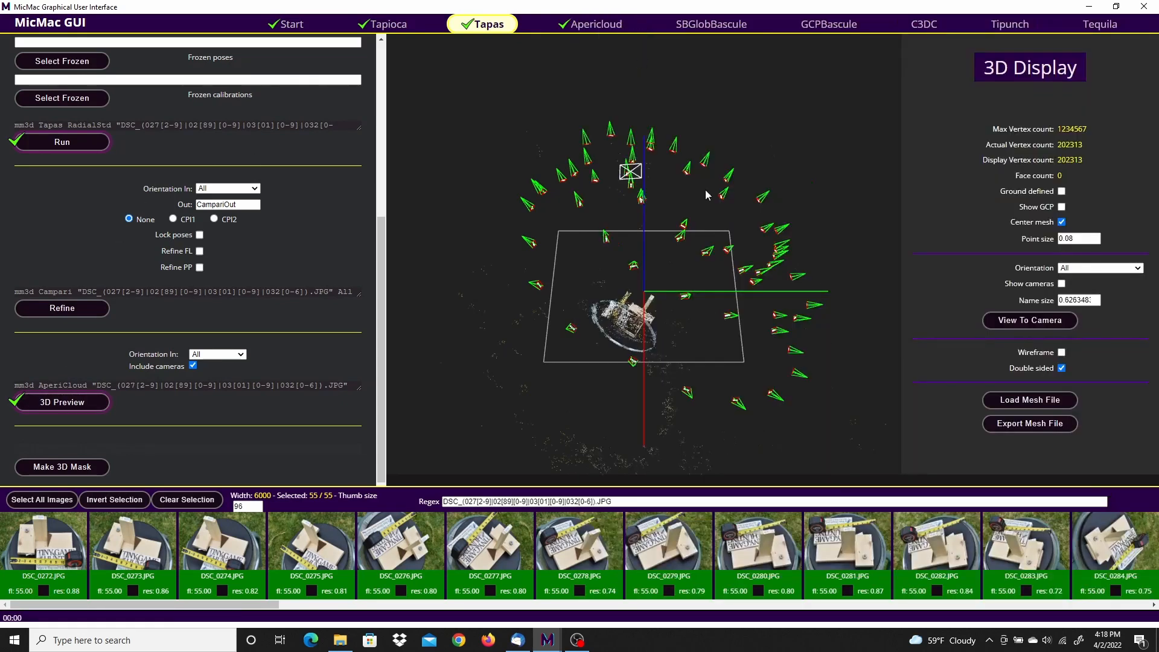
Step: Examine the 3D preview of the wood blocks point cloud and the surrounding camera positions from several angles and distances
left_click_drag(859, 379, 699, 418)
scroll(693, 422, "up", 5)
scroll(693, 422, "up", 8)
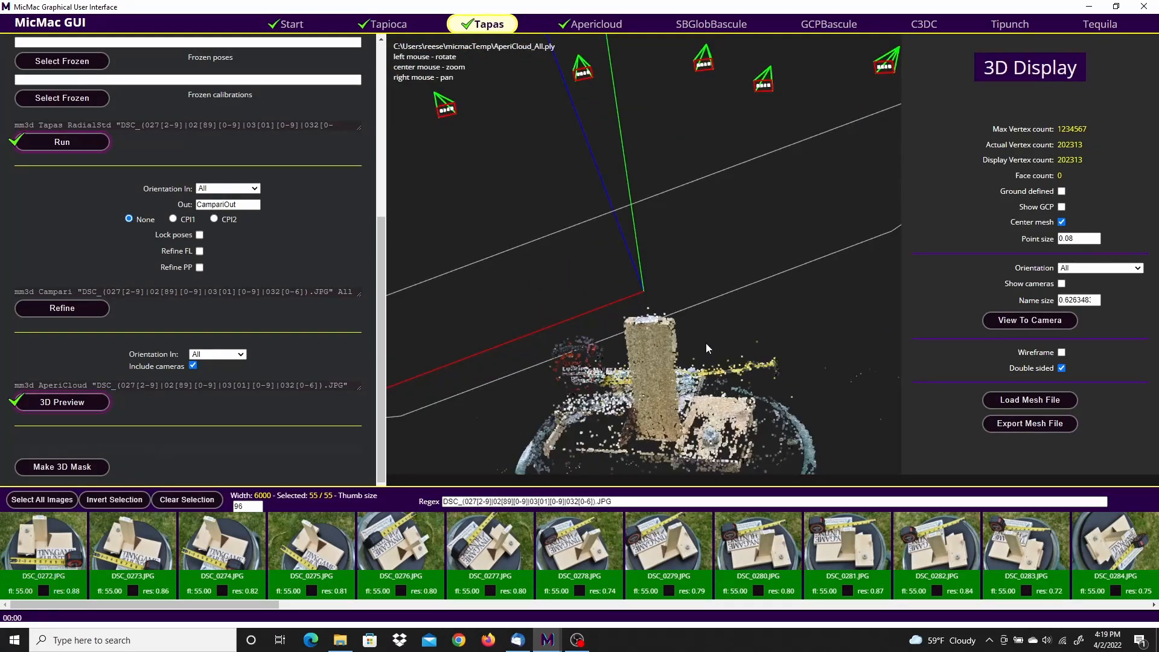
scroll(705, 343, "up", 4)
left_click_drag(714, 332, 690, 140)
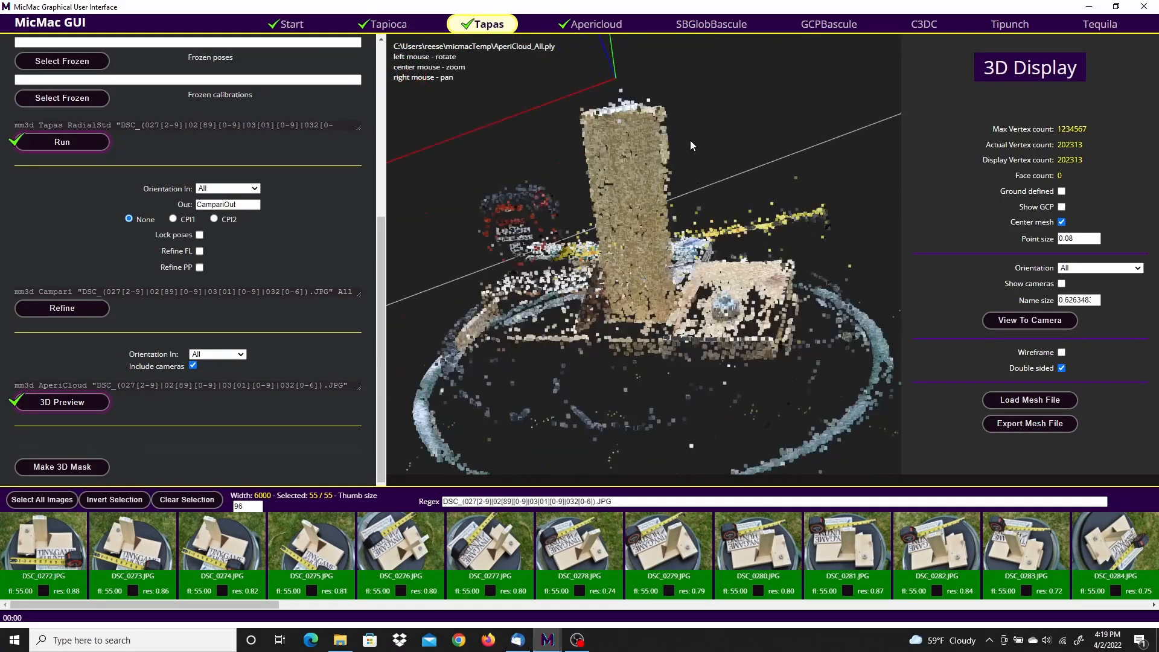
left_click_drag(812, 213, 705, 220)
scroll(705, 220, "down", 5)
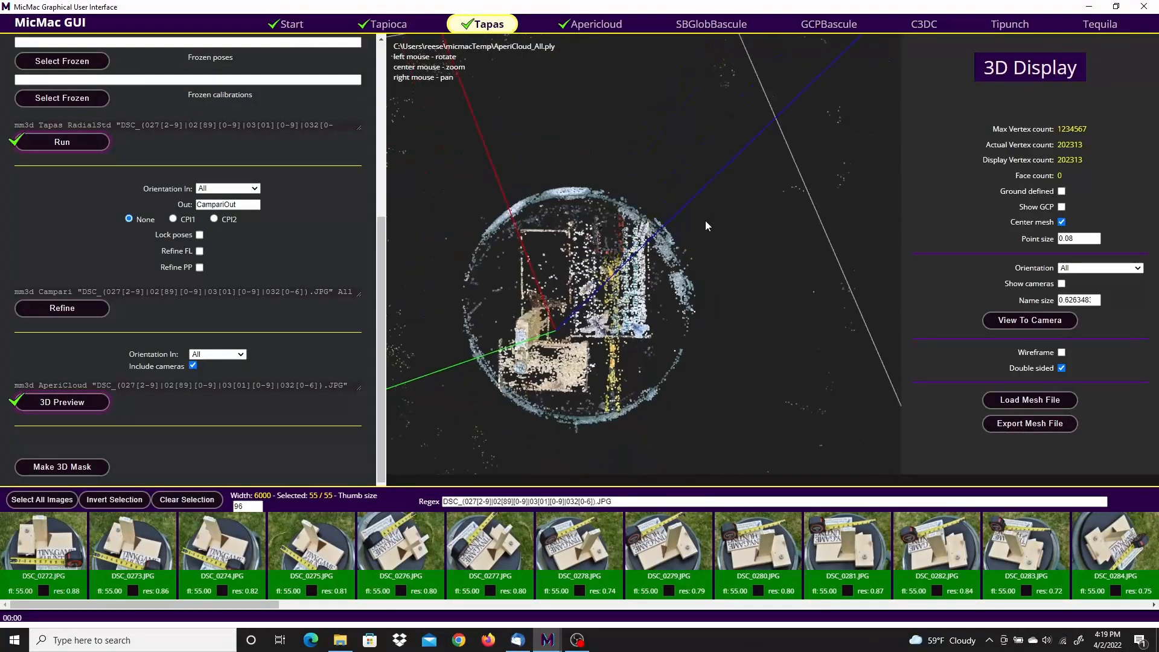
left_click_drag(753, 317, 678, 79)
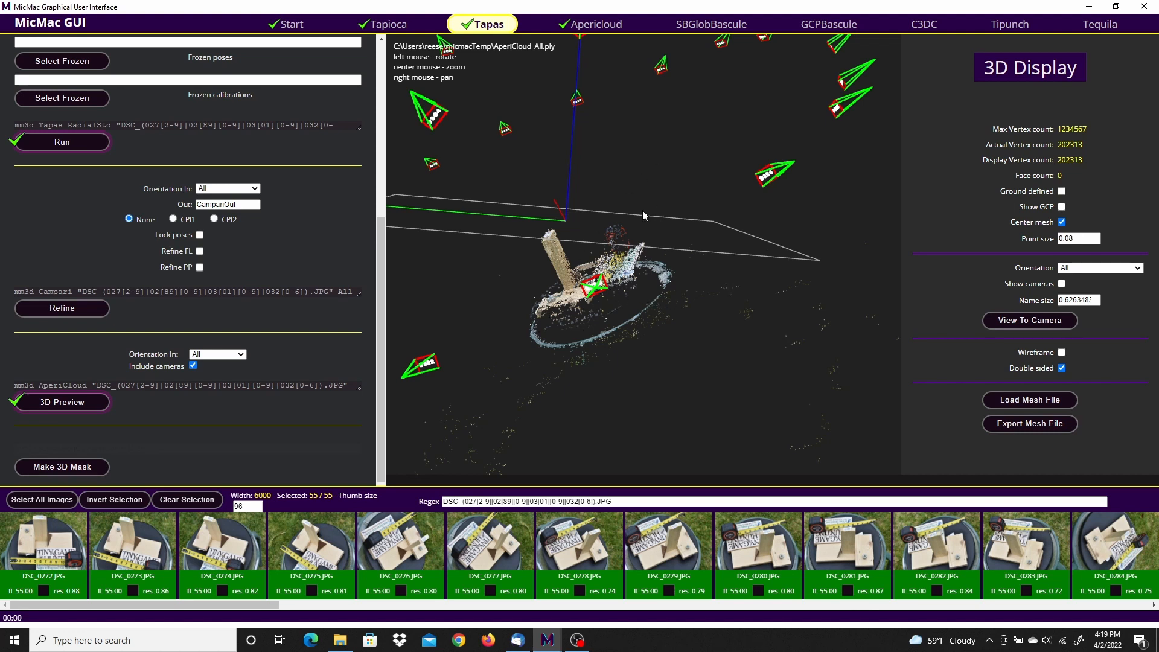
Step: In the SBGlobBascule stage, select only images DSC_0272.JPG and DSC_0273.JPG and open them in an enlarged point-definition window
left_click(718, 28)
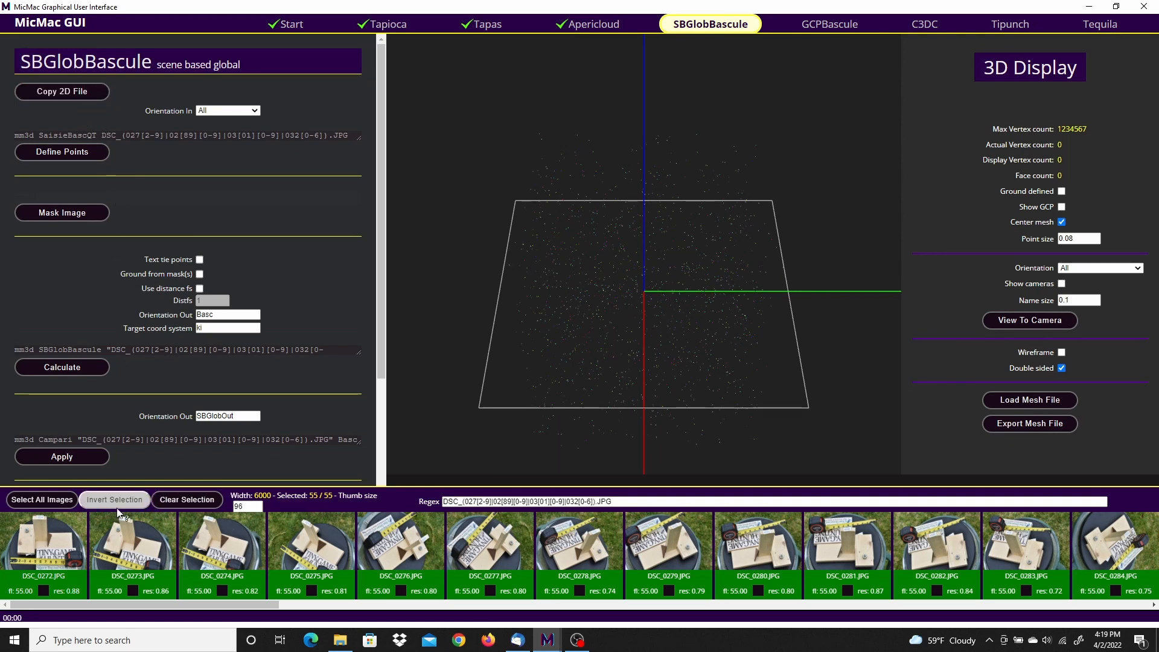
left_click(183, 500)
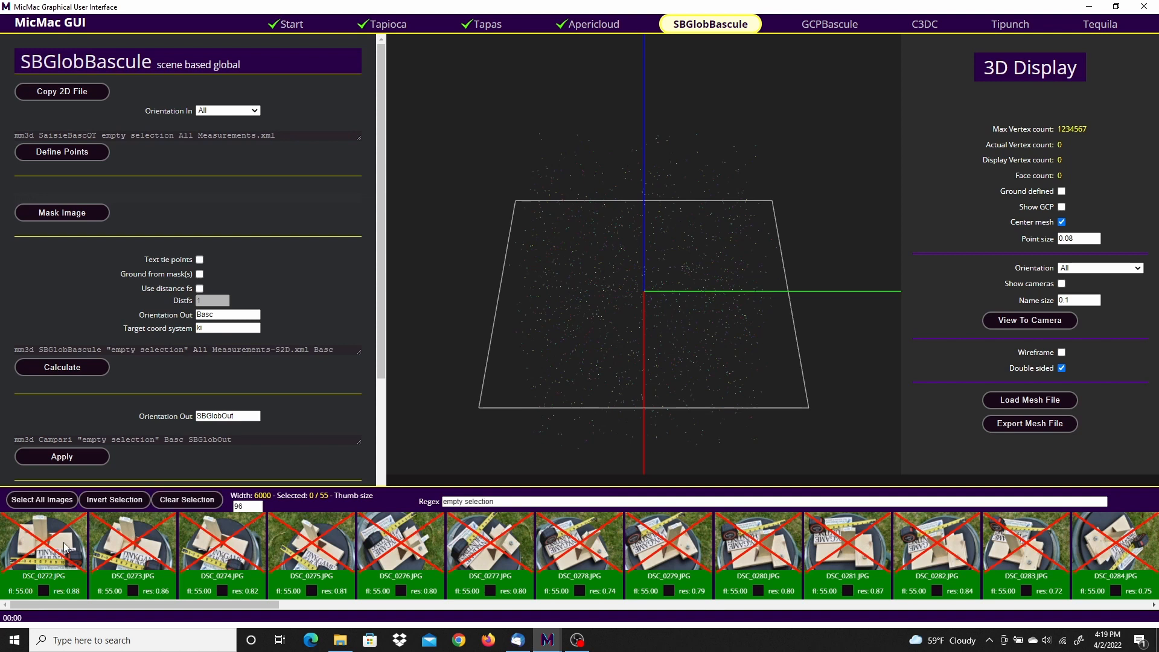
left_click(43, 546)
left_click(152, 549)
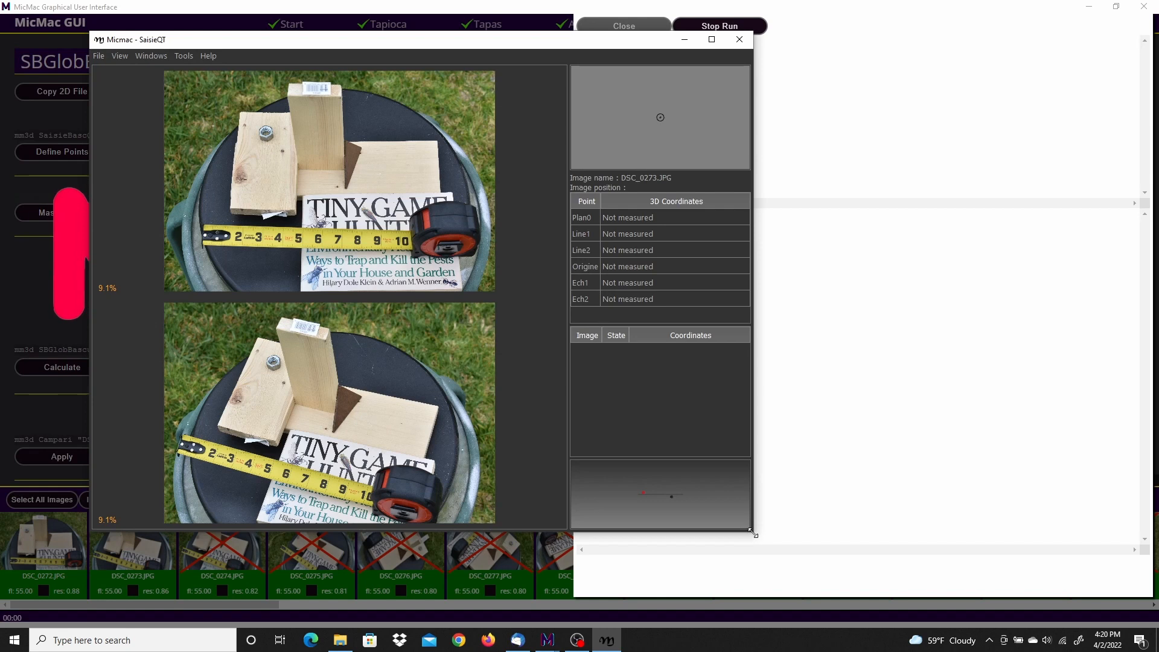
left_click_drag(752, 535, 857, 585)
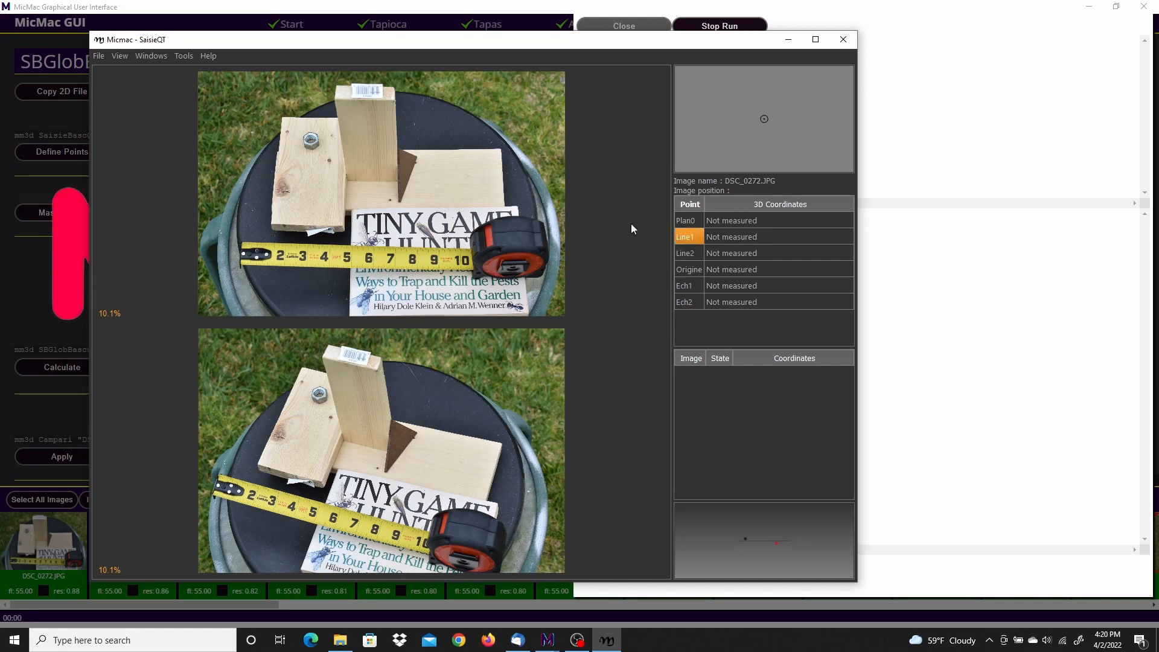
Step: In DSC_0272.JPG, place Line1 at the upper-left corner of the T in TINY and Line2 at the upper-right corner of the E in GAME
scroll(490, 217, "up", 2)
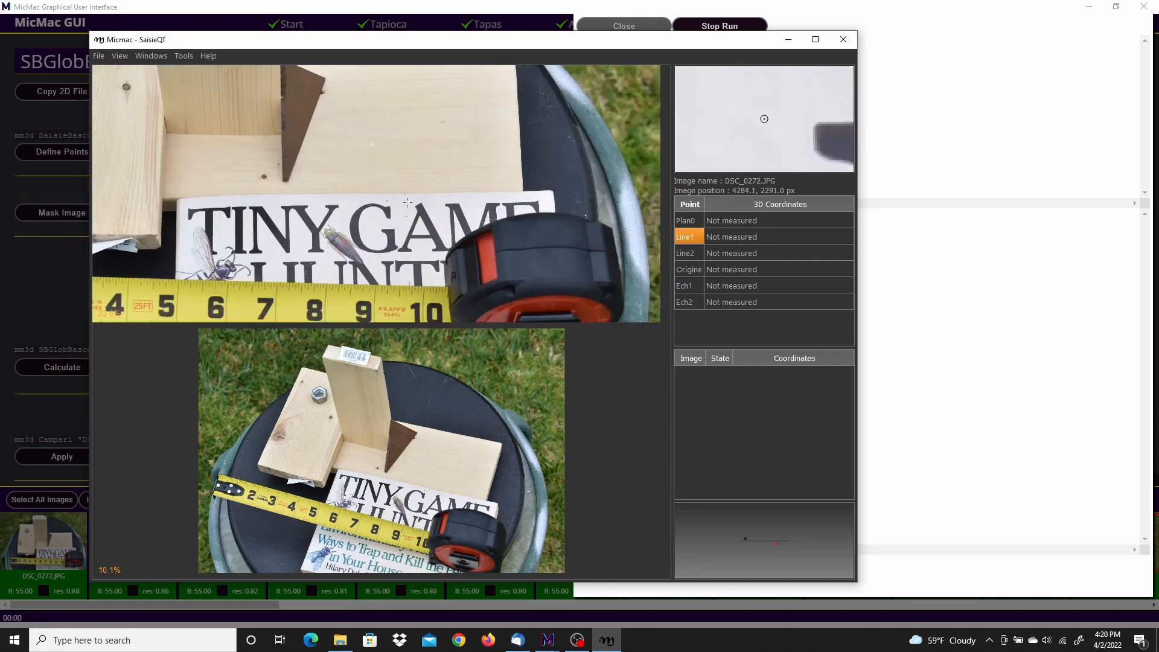
scroll(347, 198, "up", 1)
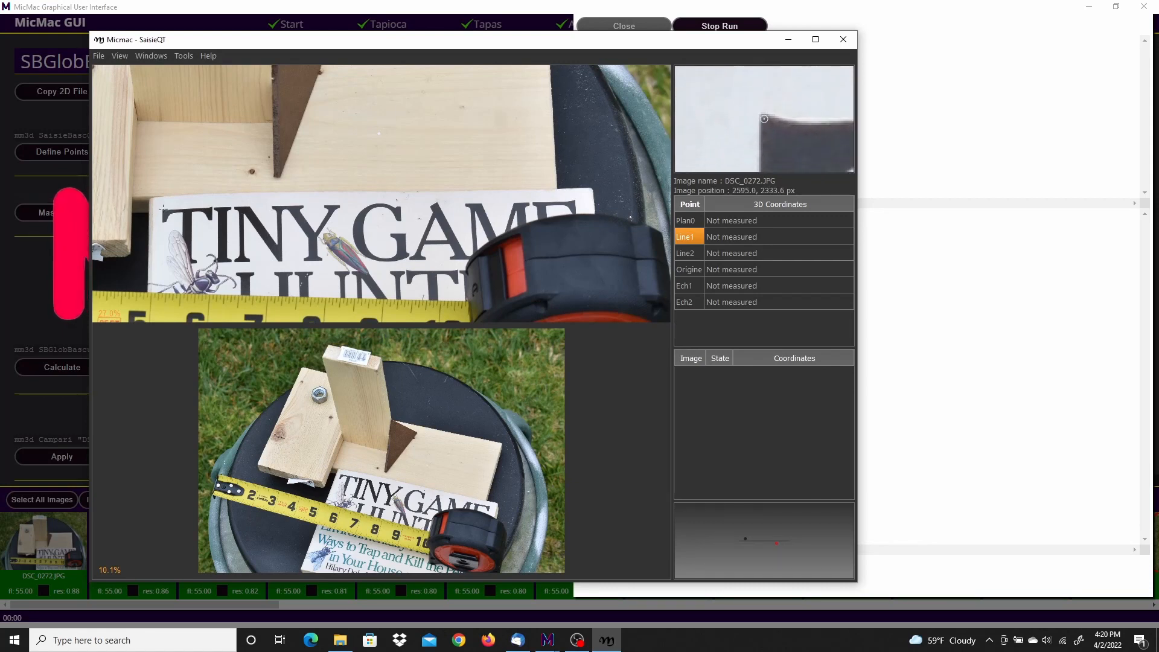
left_click(162, 209)
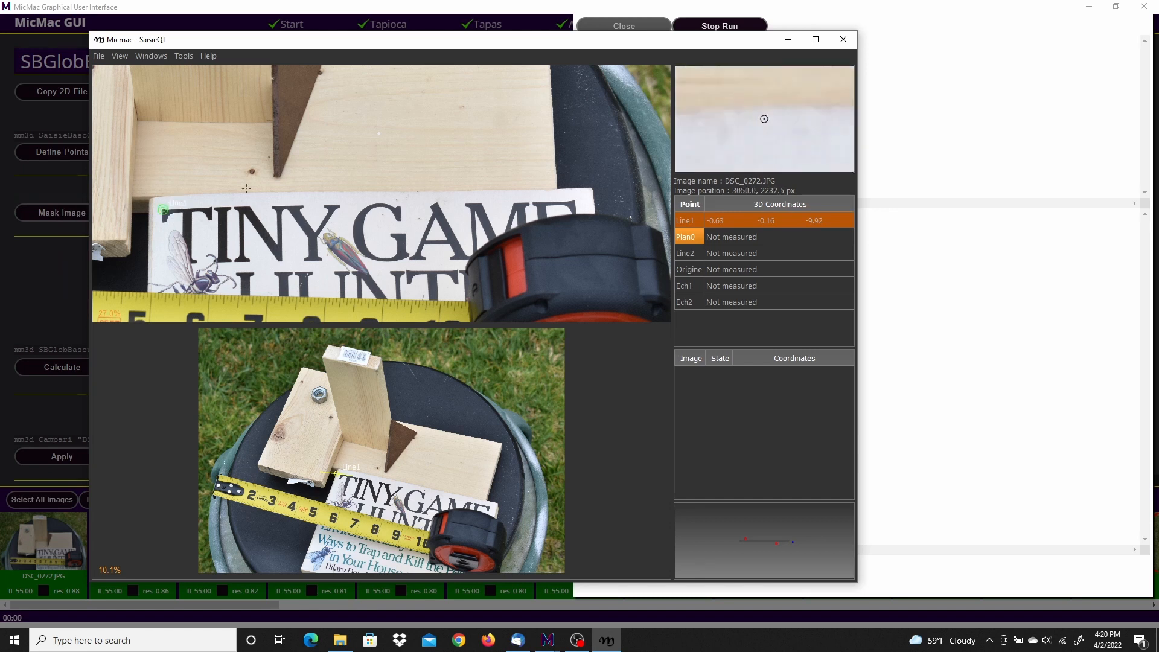
left_click(693, 252)
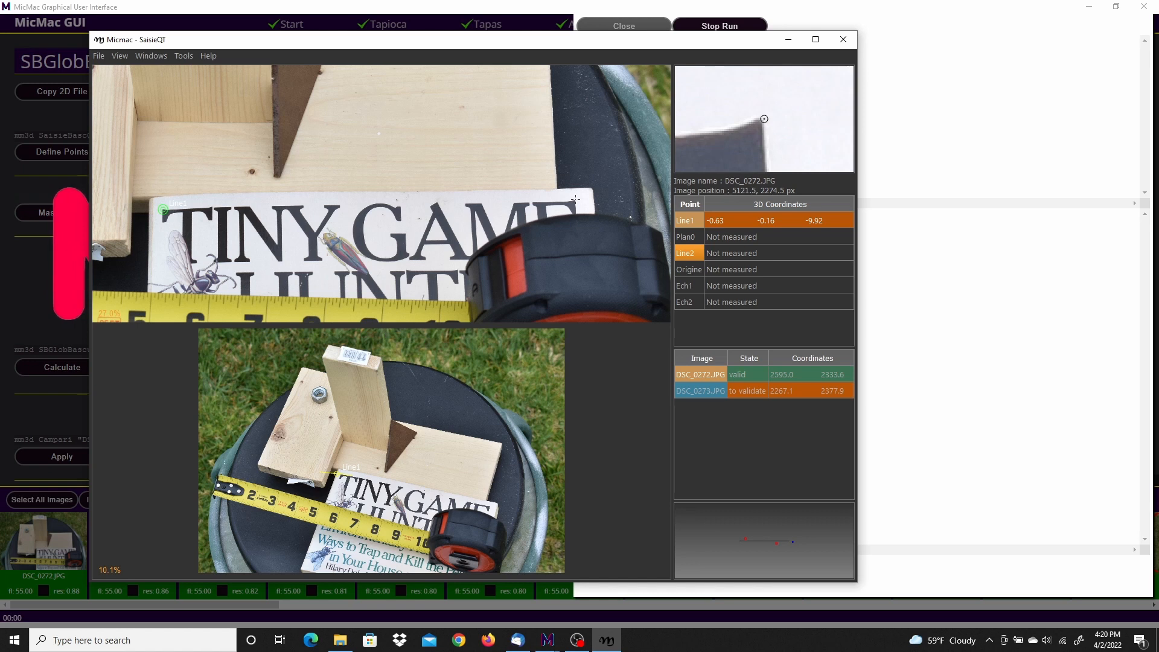
left_click(575, 199)
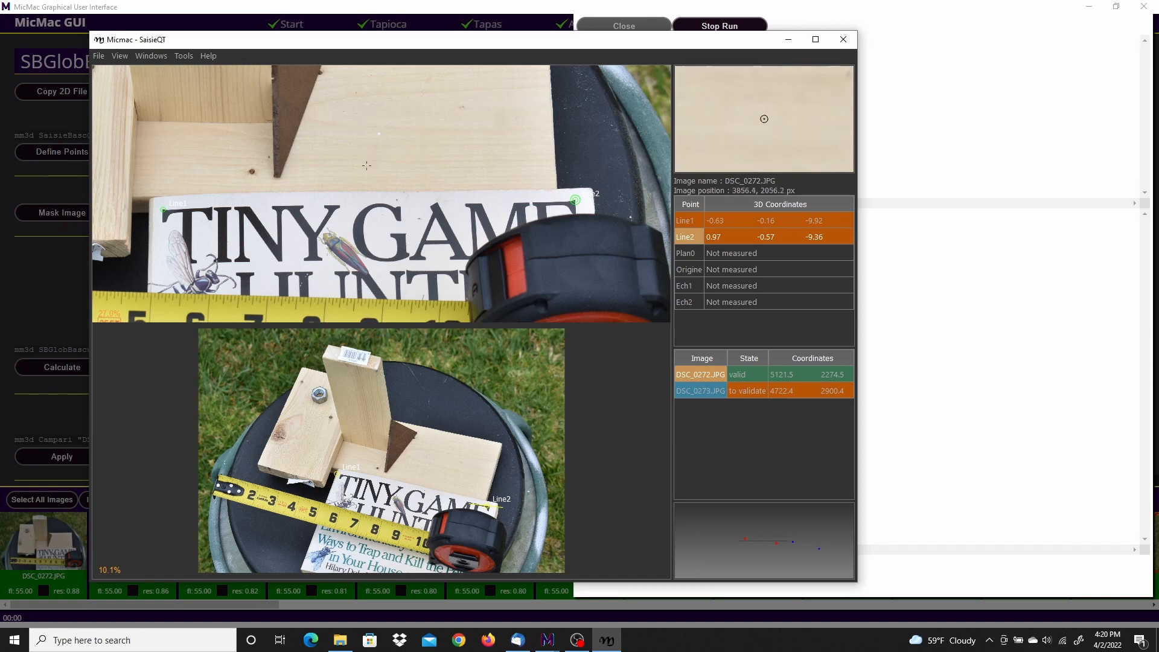
Step: Place the Origine point on the small dark knot beside the brown wedge in DSC_0272.JPG
scroll(361, 169, "down", 5)
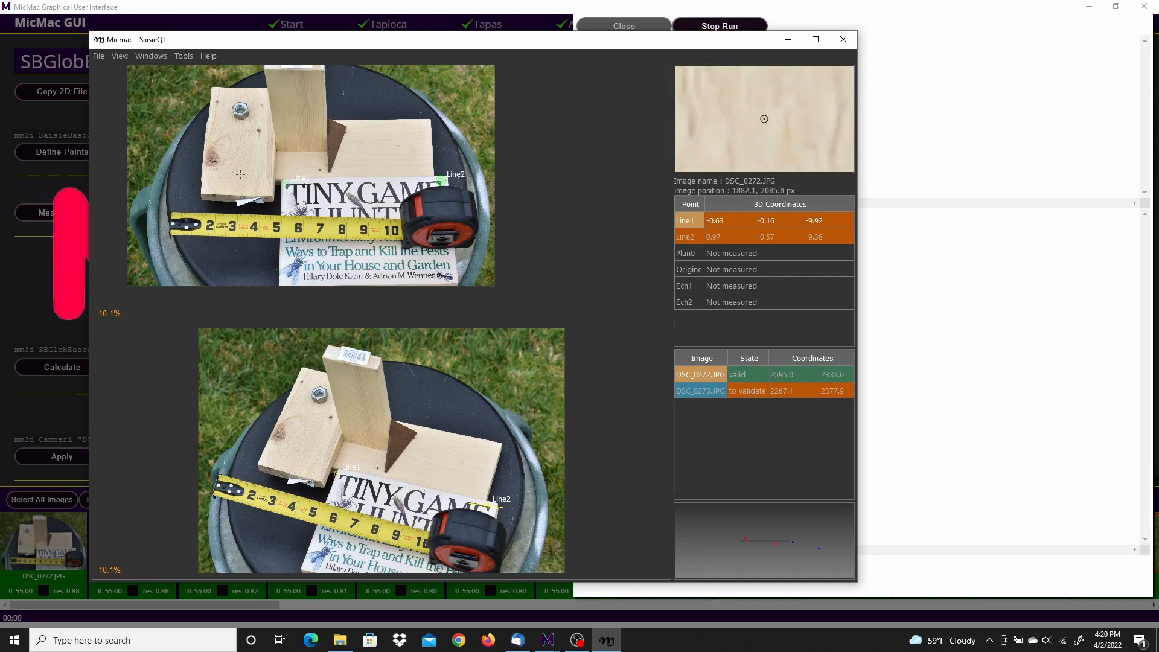
scroll(289, 179, "up", 2)
scroll(323, 174, "up", 6)
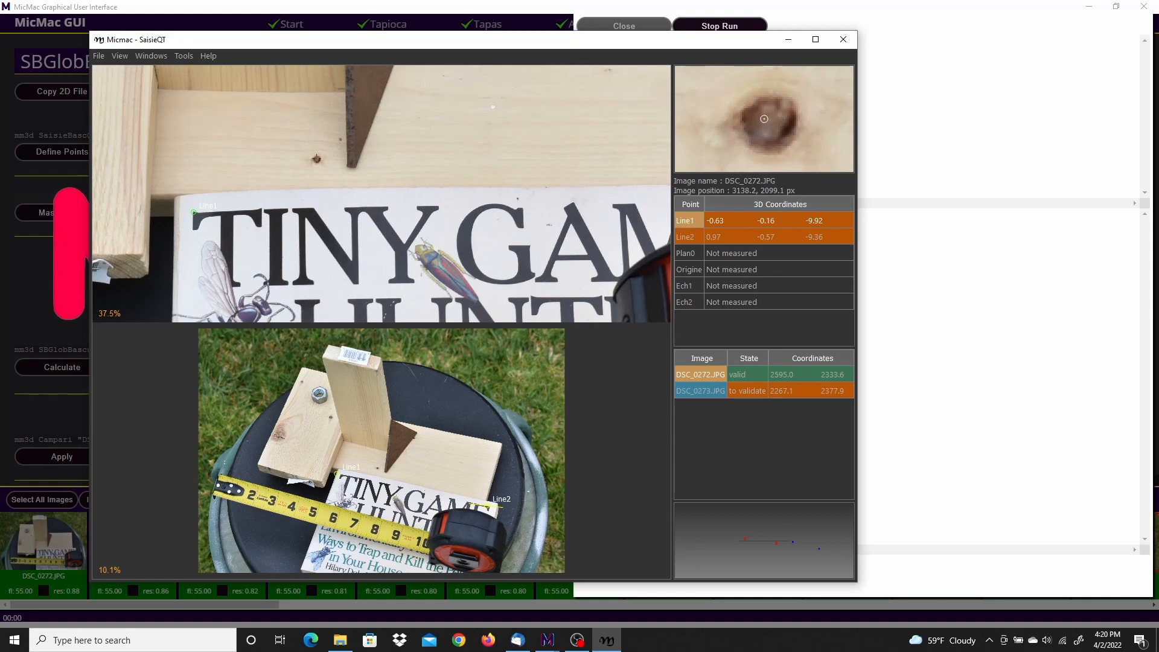
scroll(316, 159, "up", 4)
left_click(691, 270)
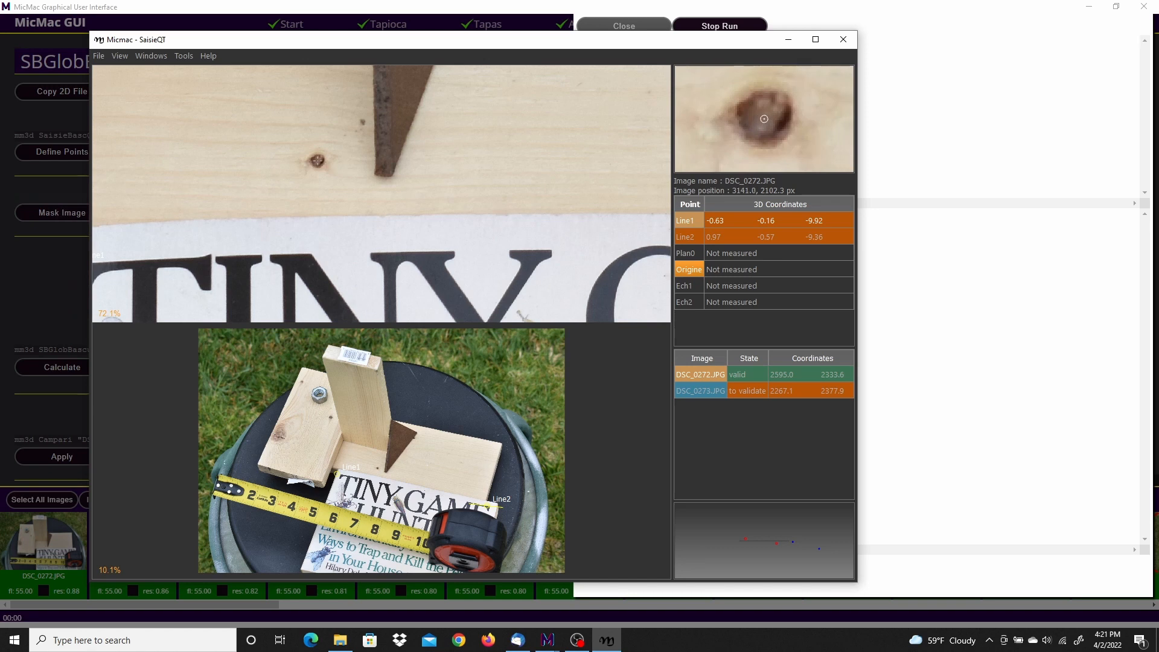
left_click(317, 160)
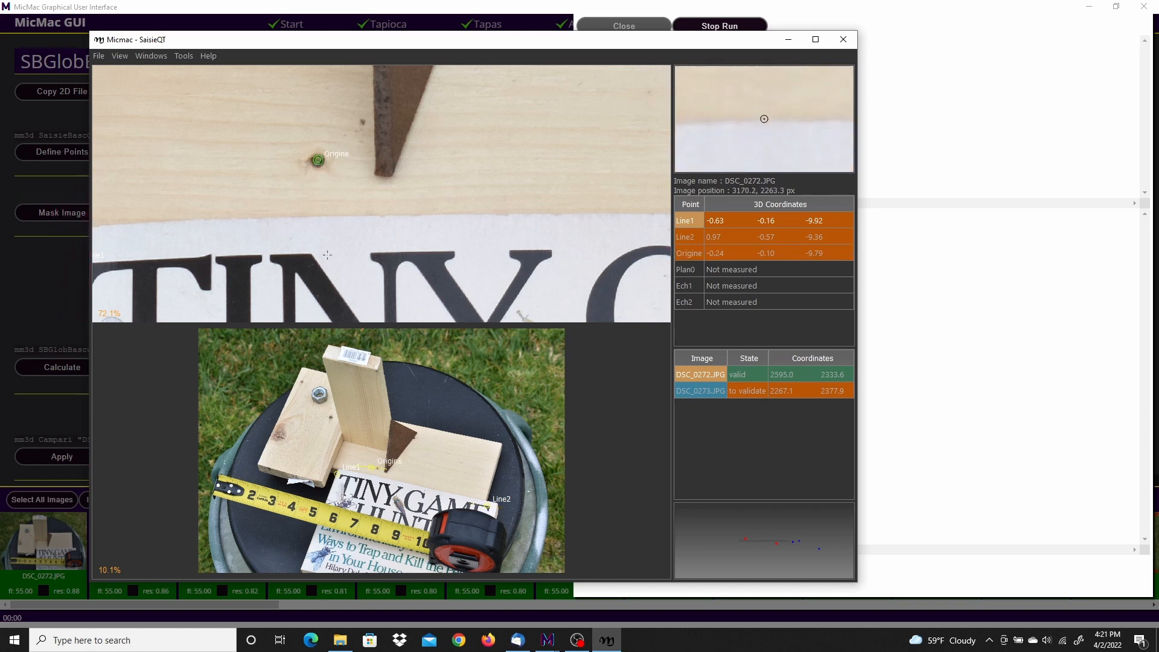
Step: Move the Origine point onto the same small dark knot in DSC_0273.JPG and validate it
scroll(400, 522, "up", 2)
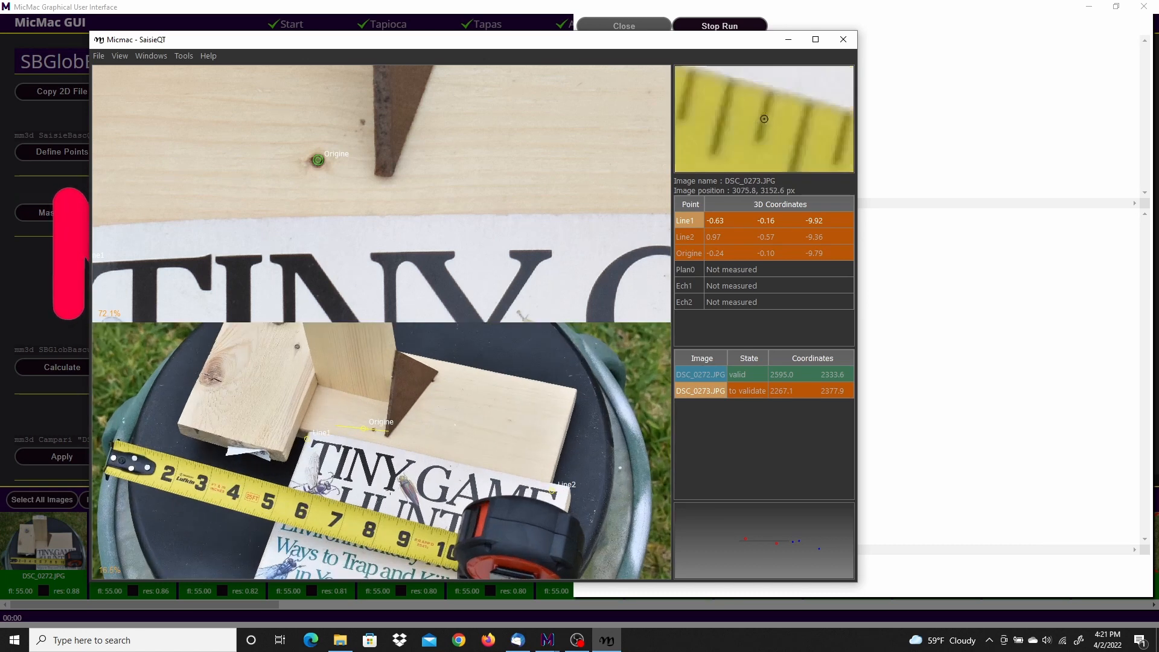
scroll(362, 424, "up", 7)
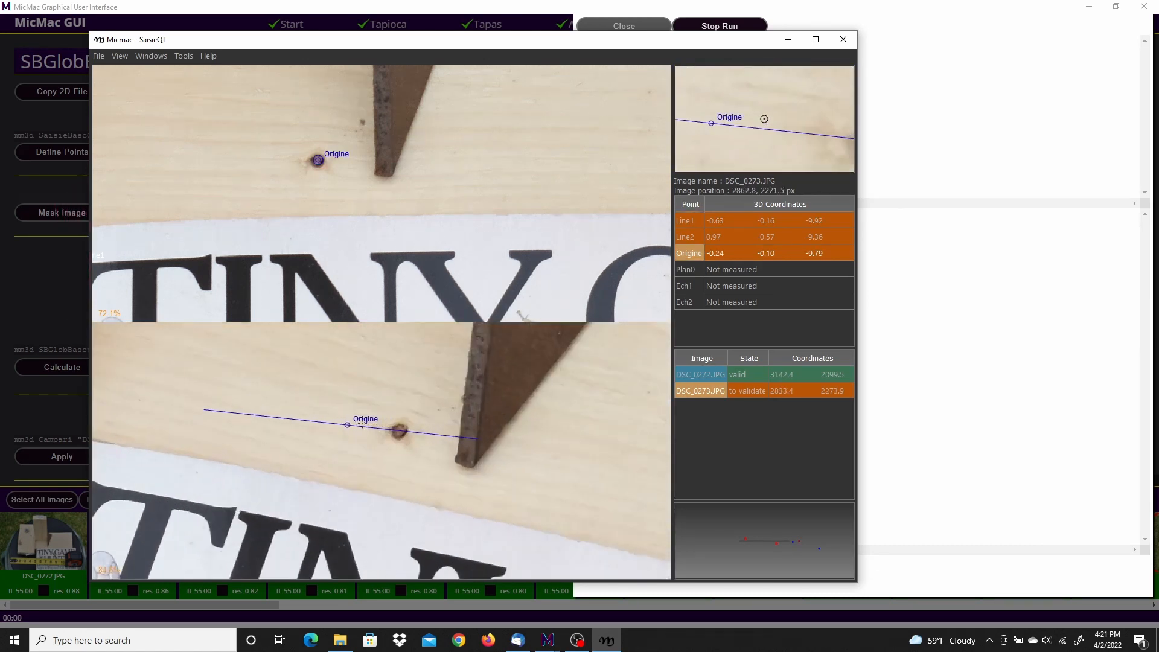
scroll(384, 424, "up", 3)
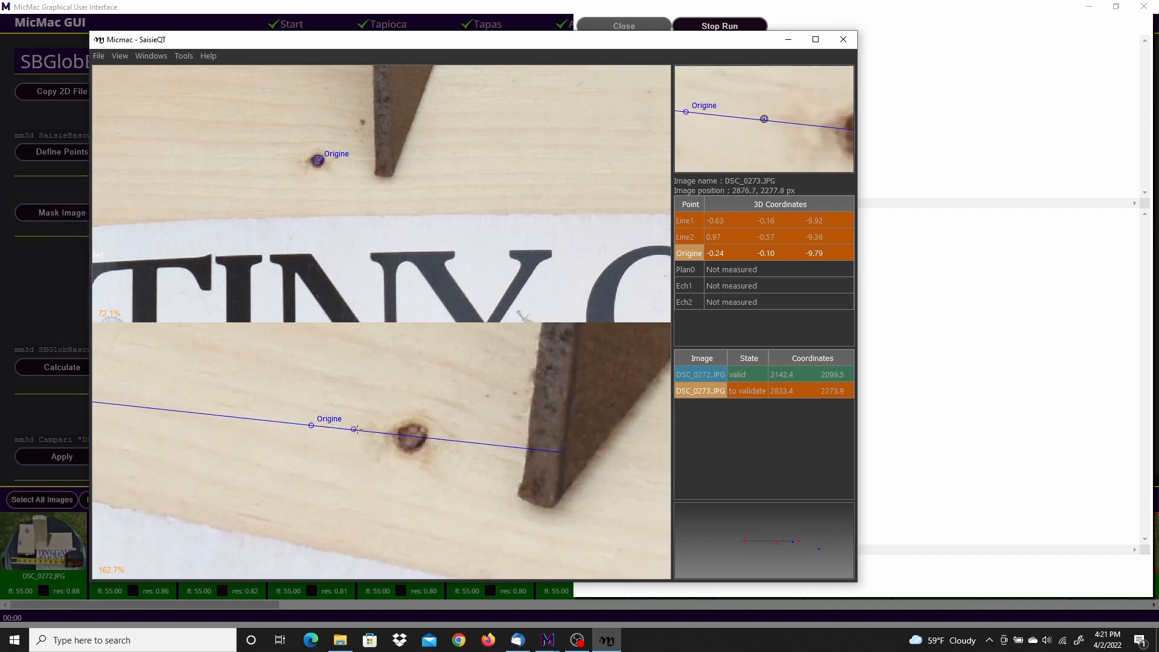
left_click(413, 437)
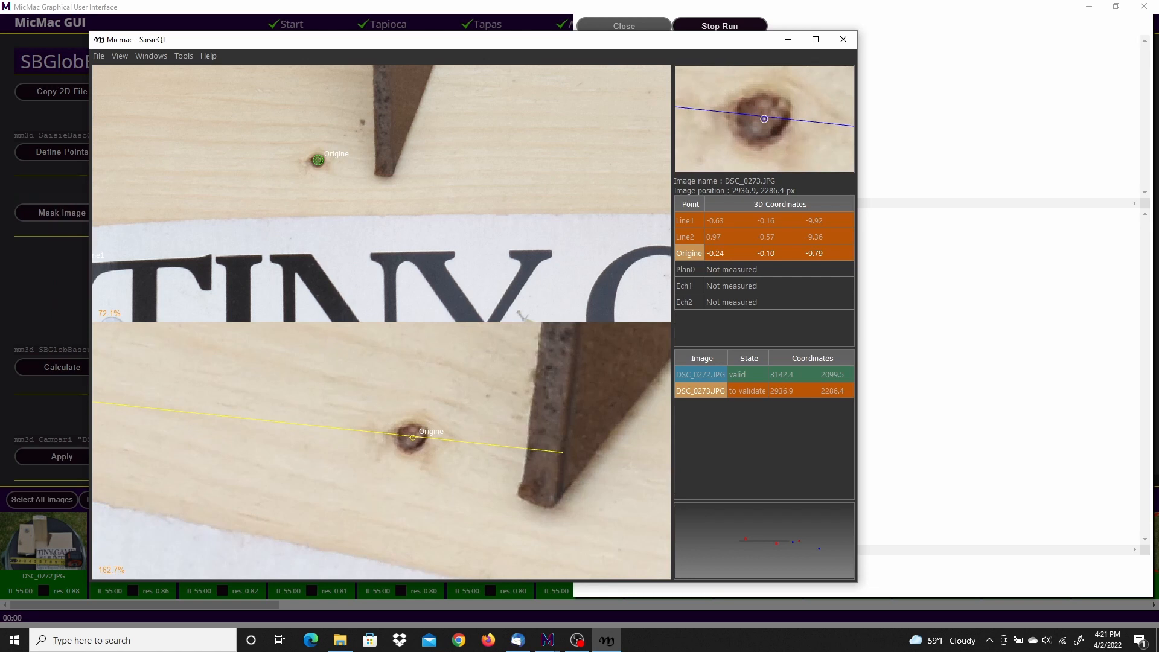
right_click(412, 437)
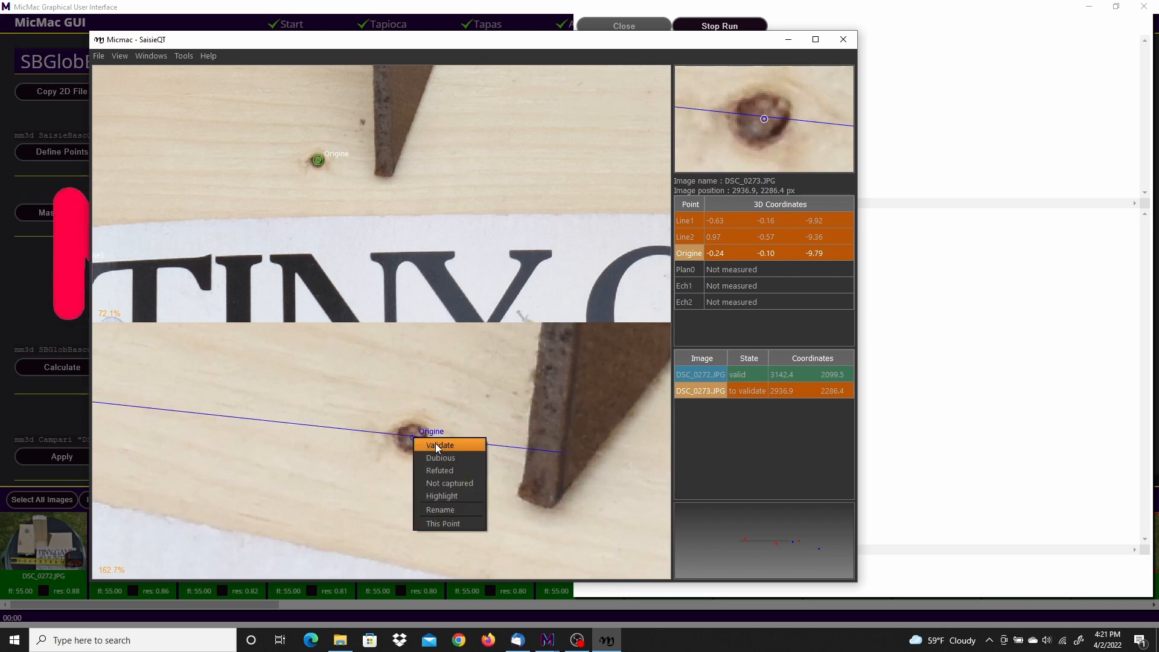
left_click(435, 445)
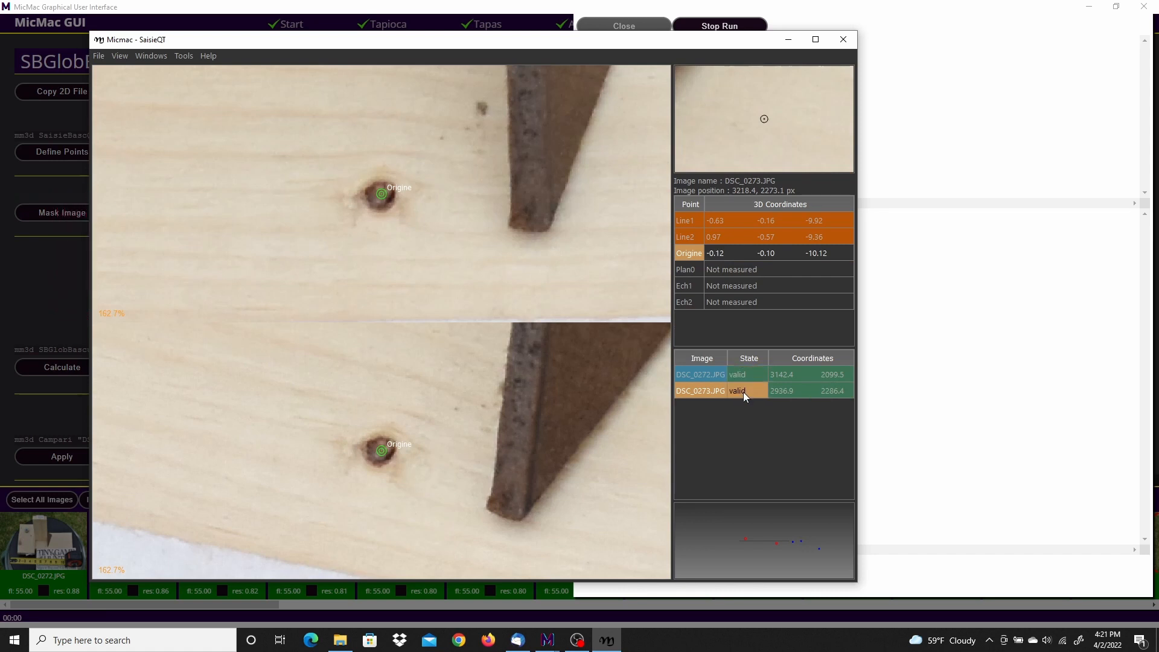
left_click(694, 374)
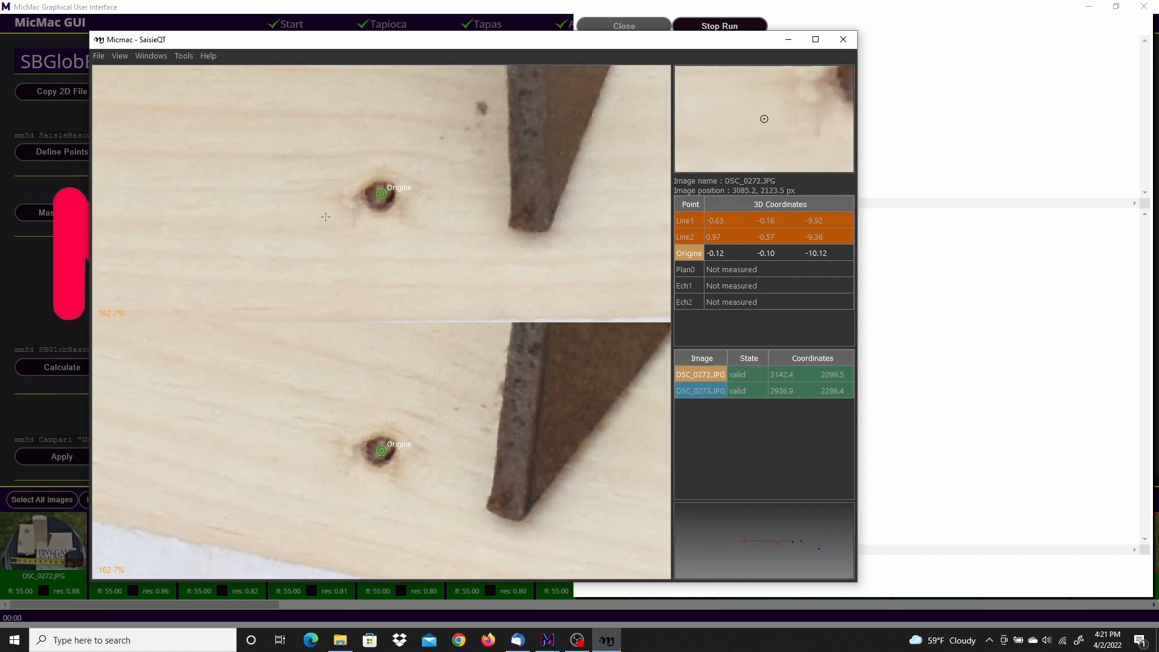
Step: Place the Ech1 scale point in DSC_0272.JPG on the tape measure's graduation tick just before the 1-inch line
scroll(229, 187, "down", 8)
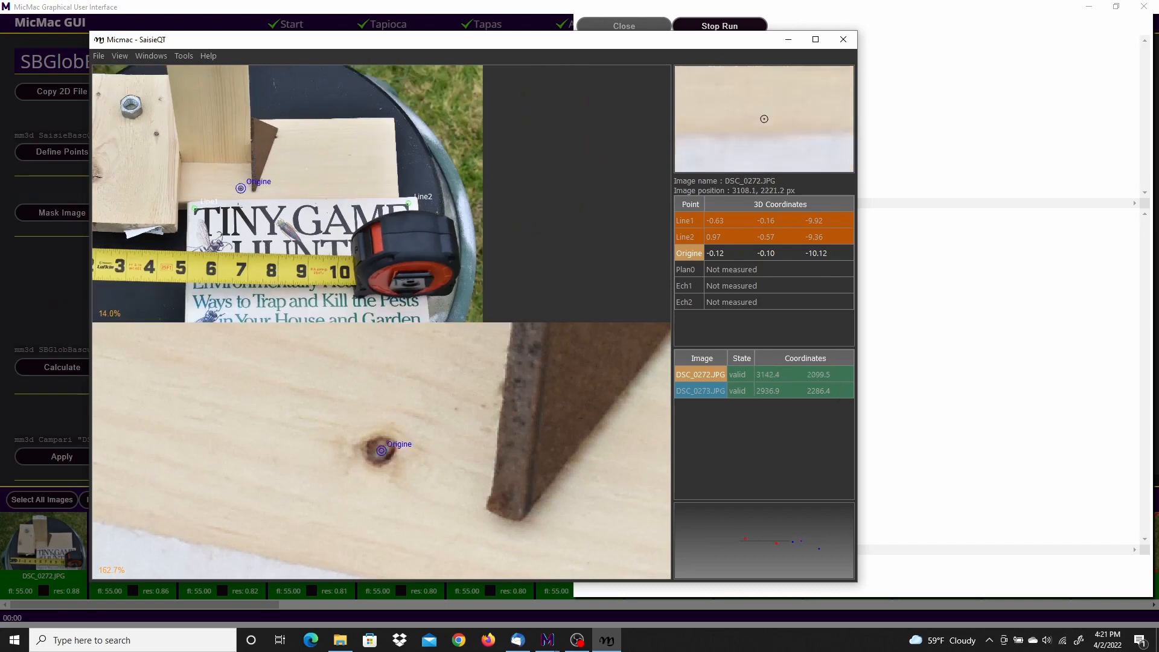
middle_click_drag(214, 224, 363, 195)
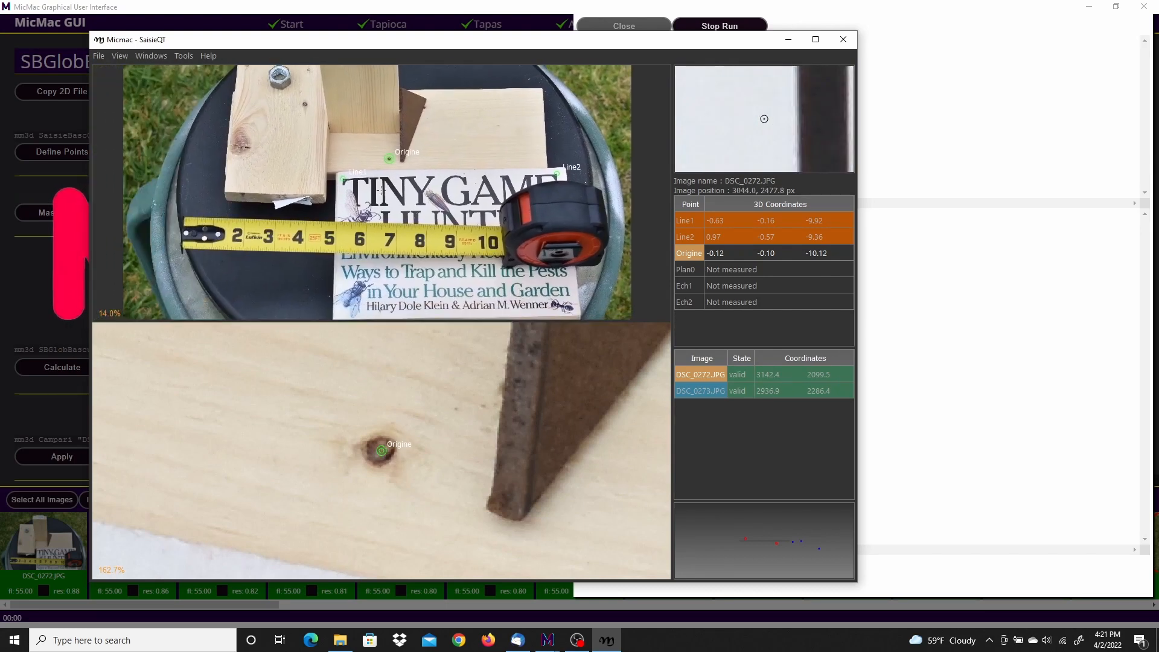
scroll(402, 242, "up", 2)
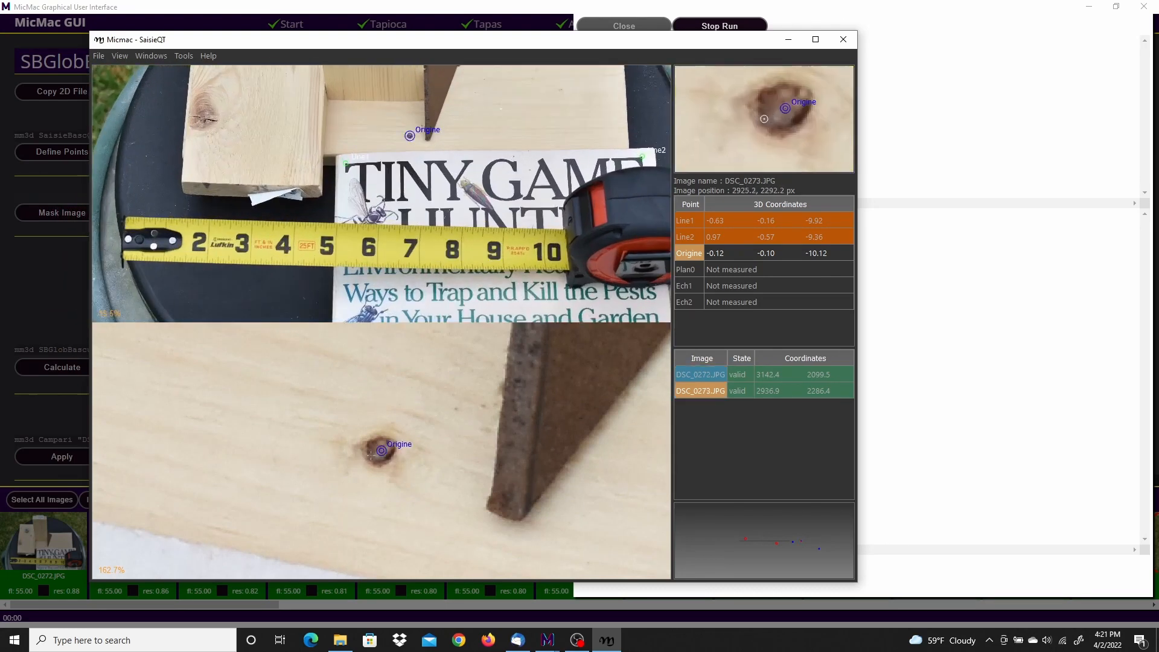
scroll(331, 507, "down", 11)
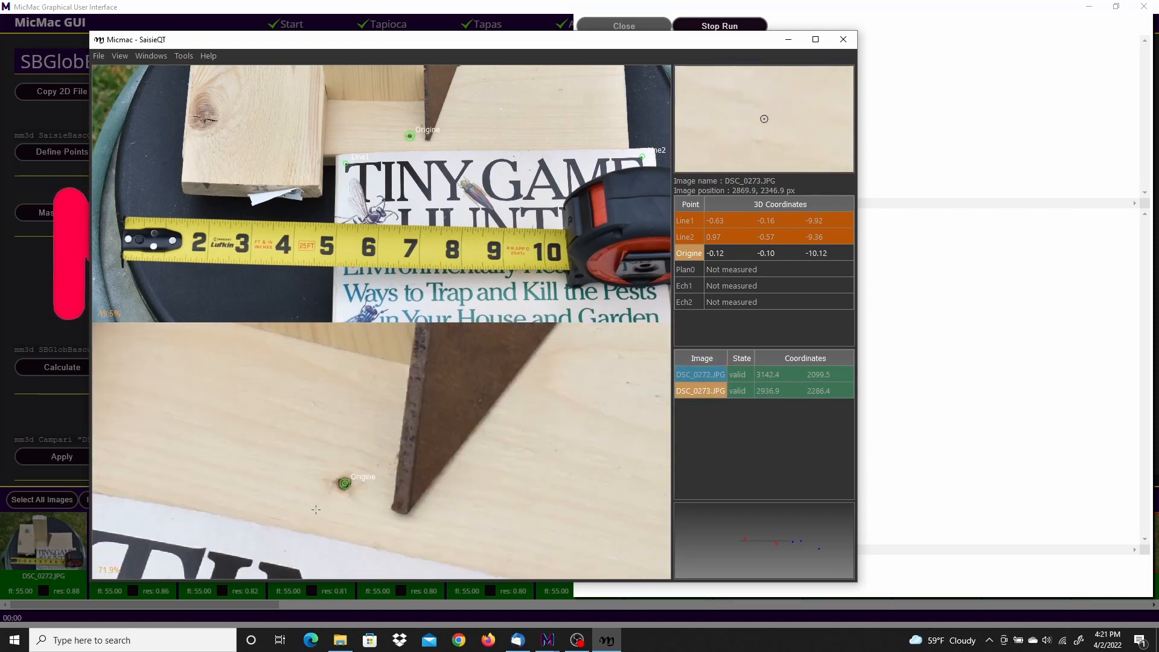
scroll(336, 507, "down", 1)
middle_click_drag(438, 507, 475, 401)
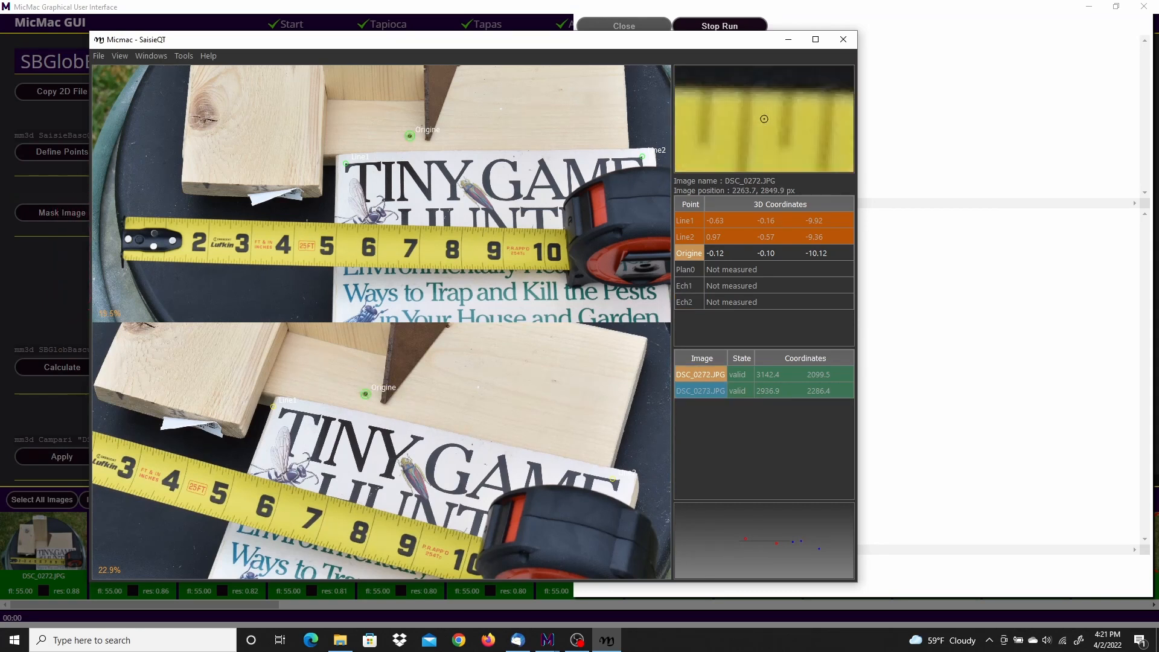
scroll(204, 227, "up", 1)
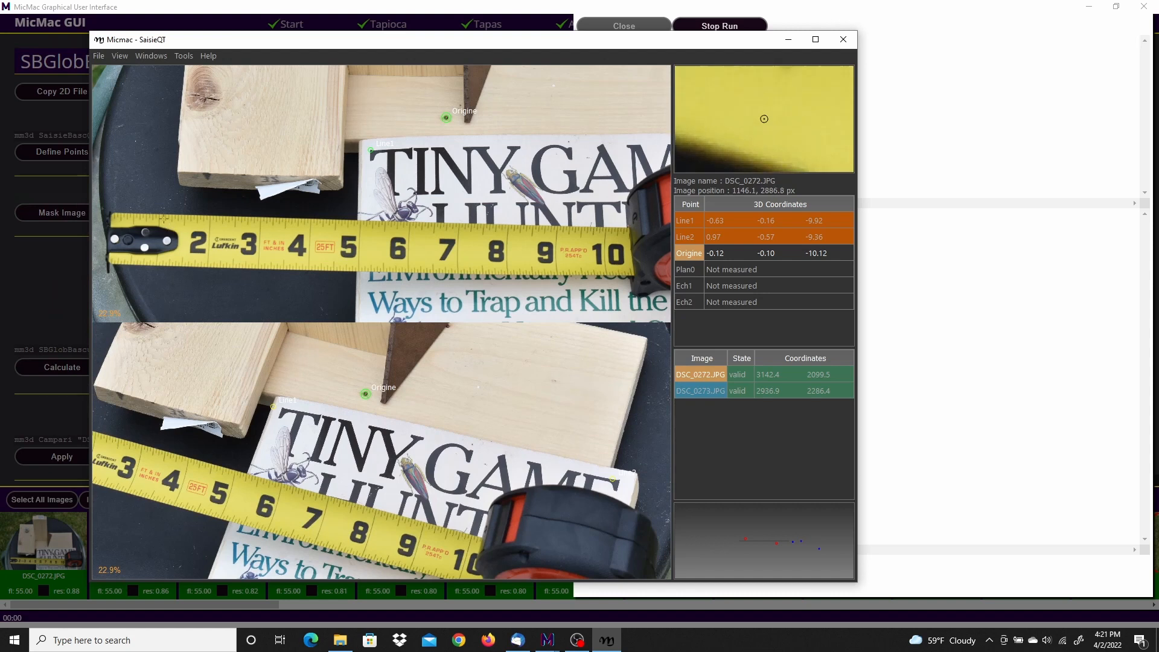
scroll(162, 207, "up", 2)
scroll(244, 226, "down", 3)
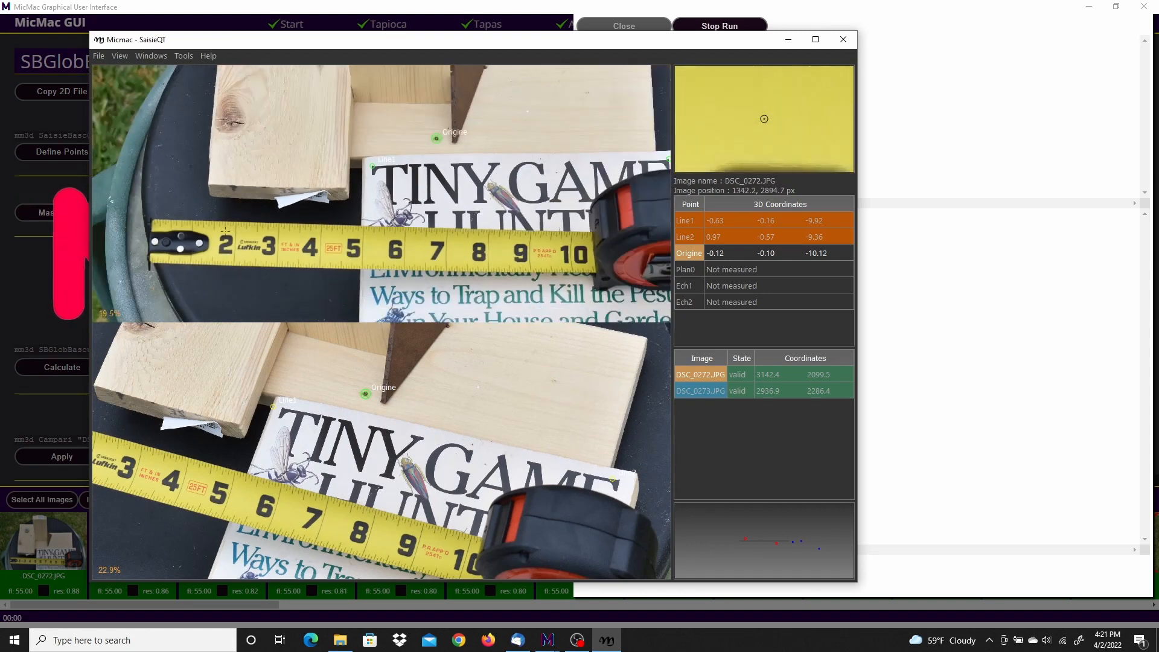
left_click(685, 285)
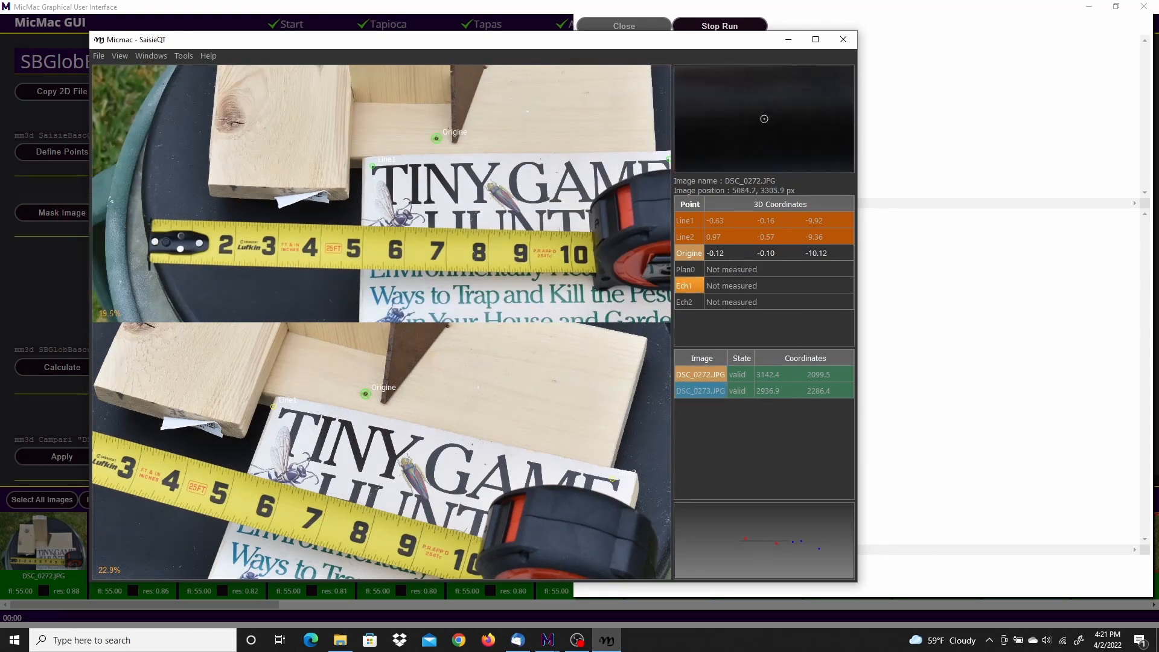
scroll(189, 226, "up", 5)
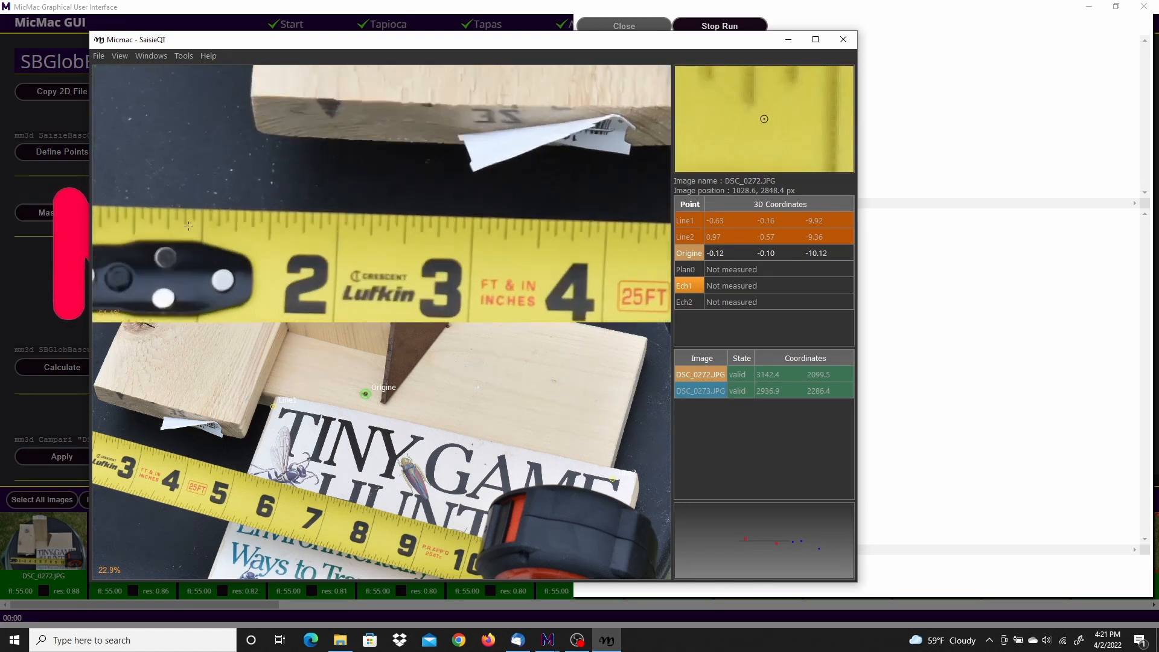
scroll(188, 226, "up", 3)
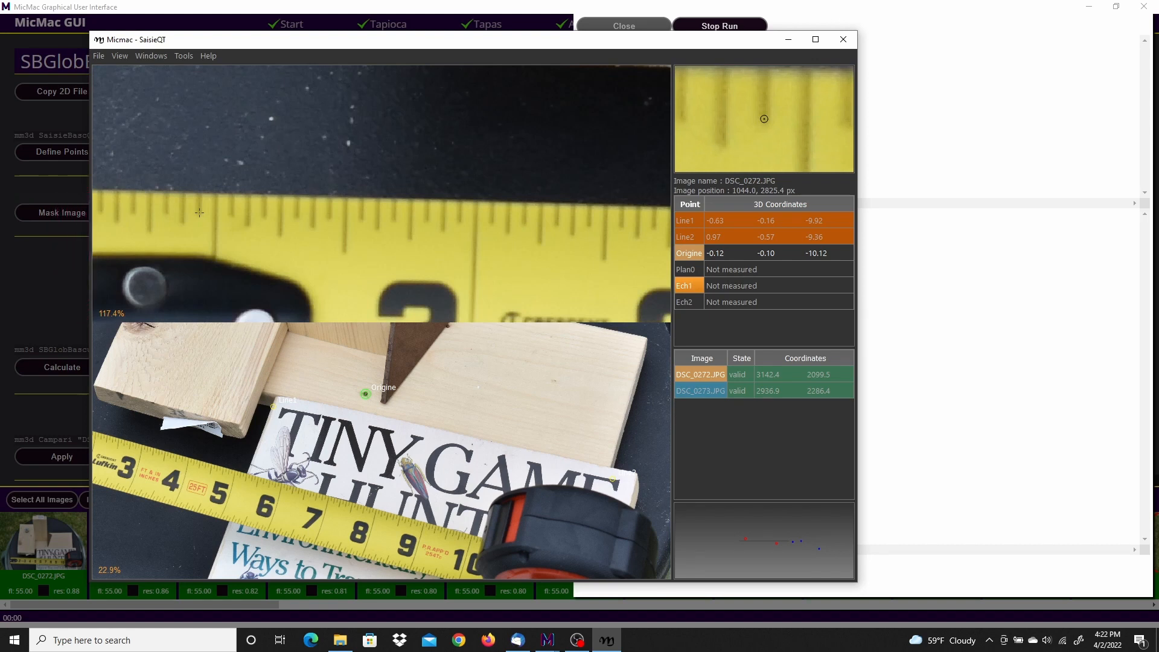
left_click(200, 212)
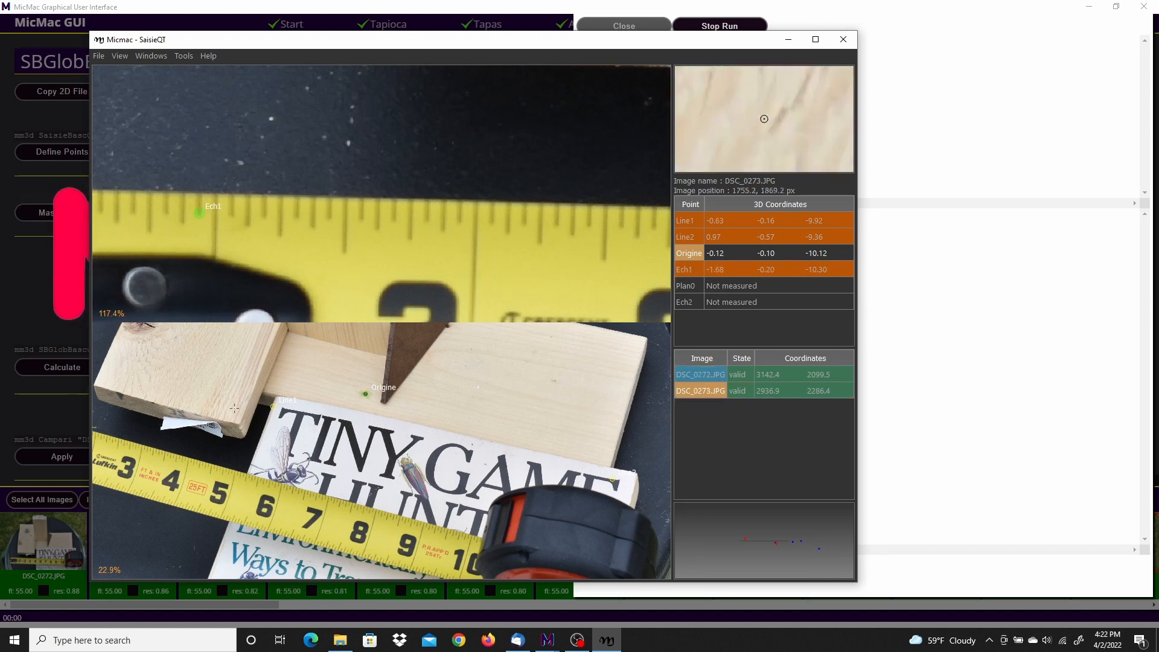
Step: Move the Ech1 point in DSC_0273.JPG onto the tape measure's tick just before the 1-inch line and validate it
middle_click_drag(193, 449, 470, 402)
middle_click_drag(338, 375, 334, 420)
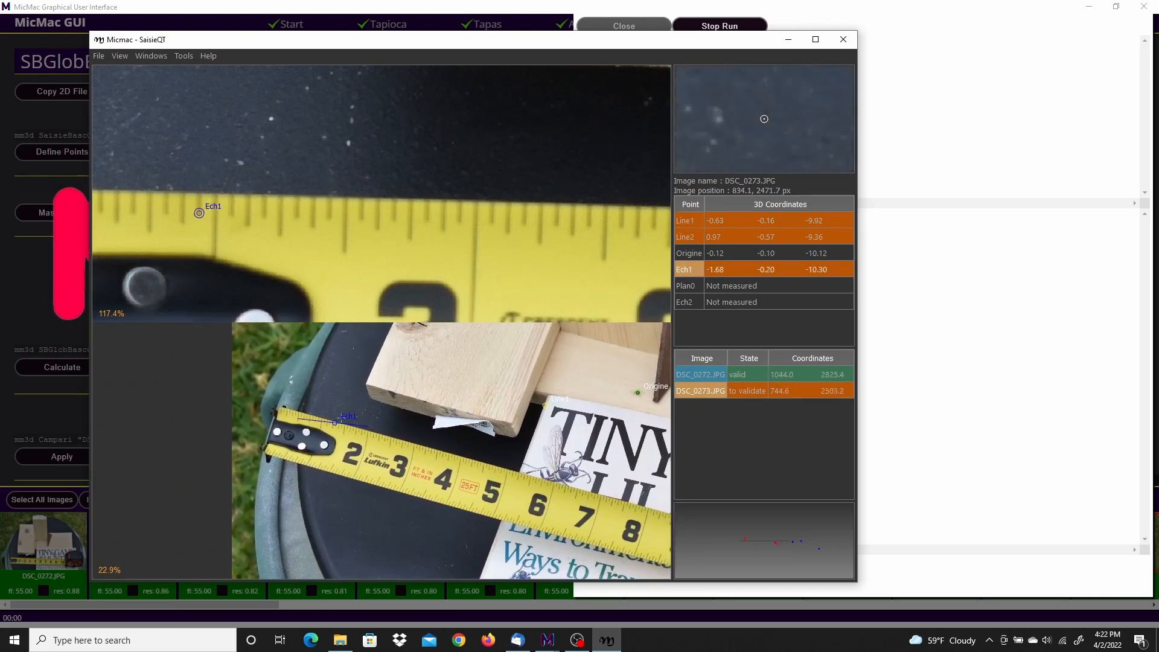
scroll(332, 418, "up", 2)
scroll(332, 418, "up", 4)
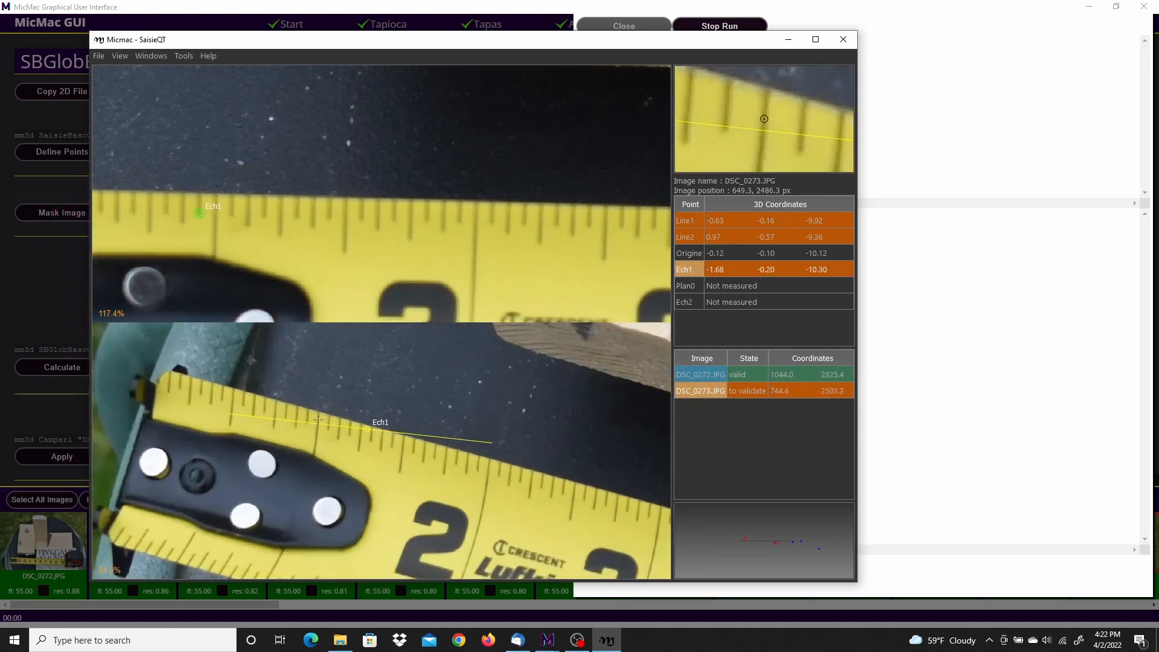
scroll(318, 419, "up", 2)
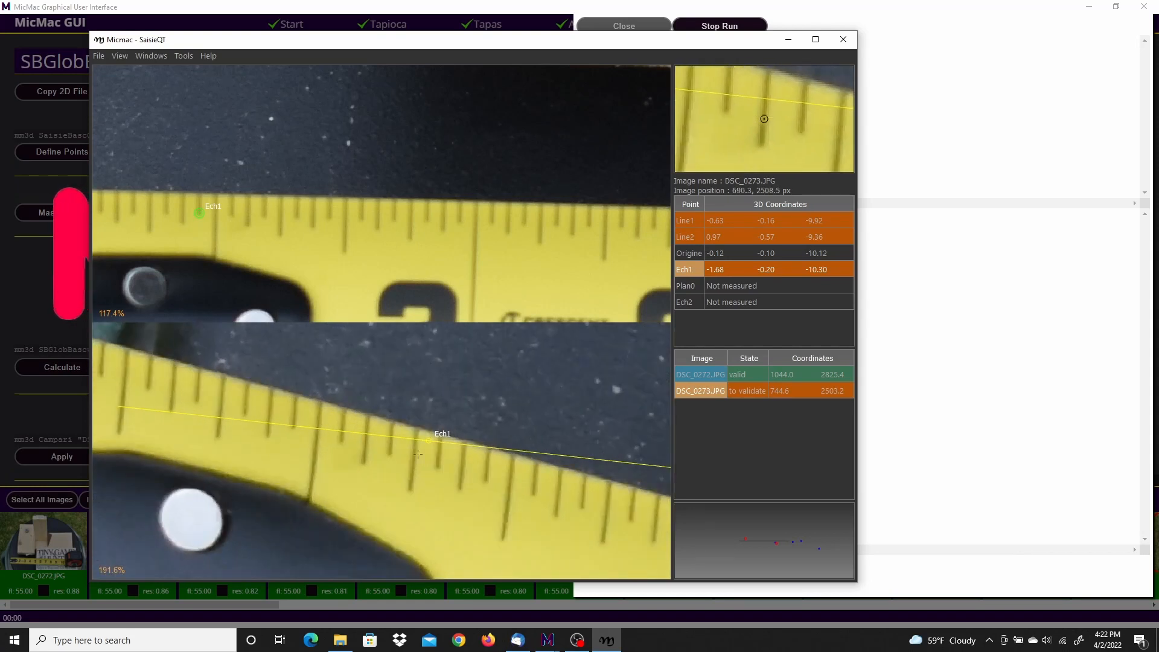
scroll(357, 439, "up", 1)
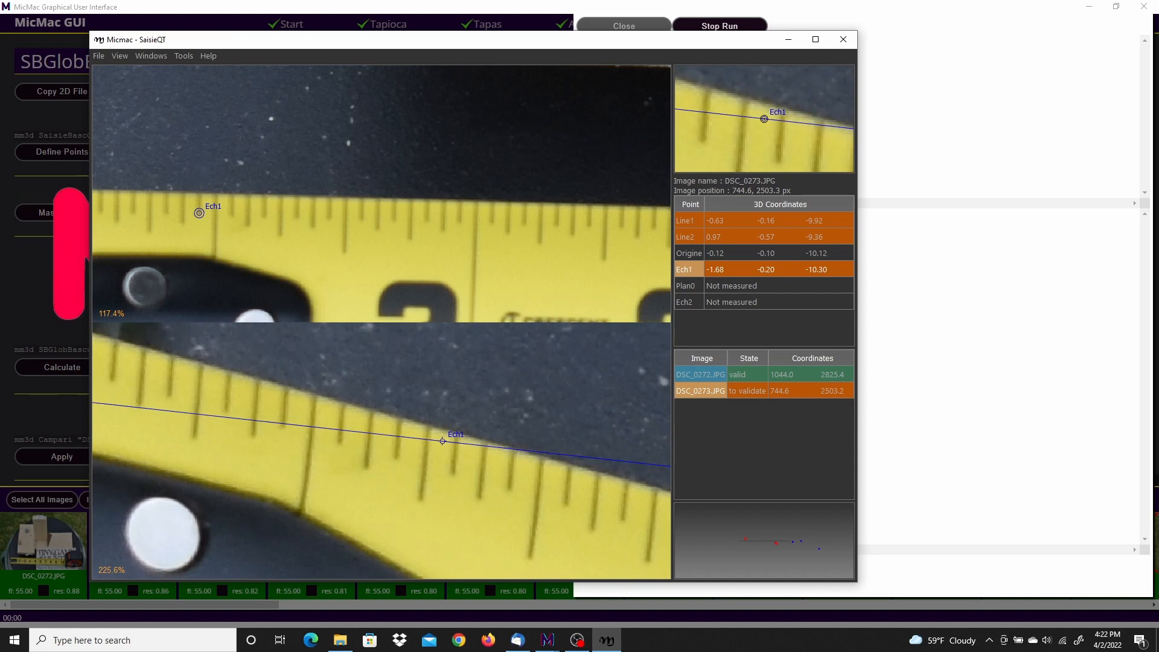
left_click(283, 425)
right_click(284, 426)
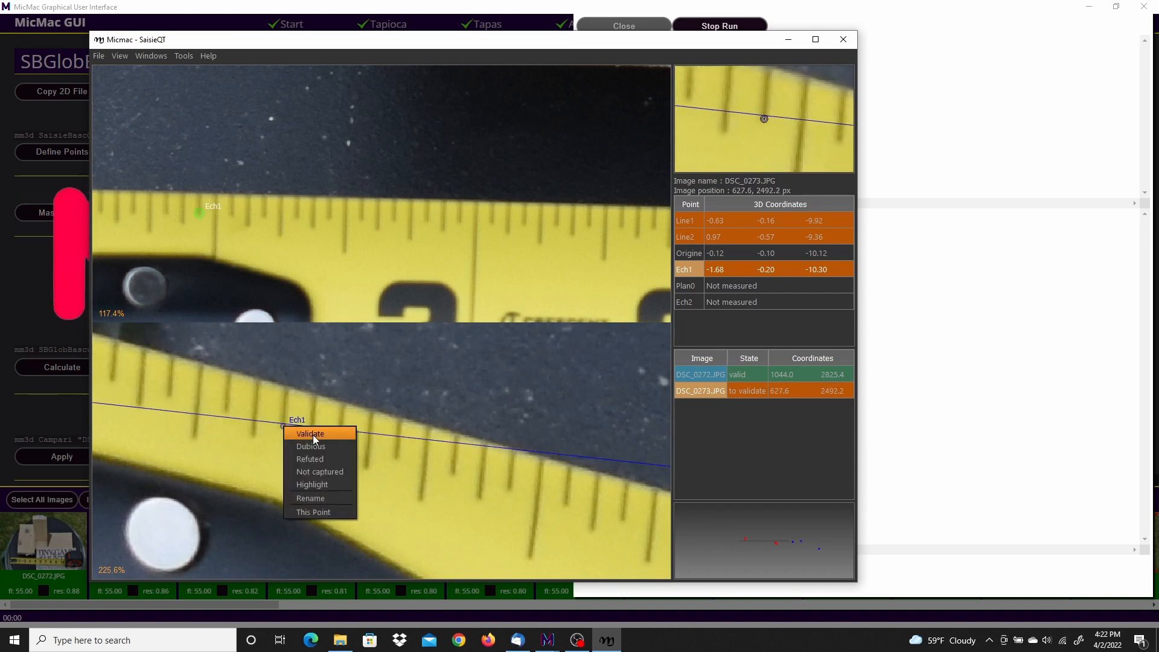
left_click(313, 434)
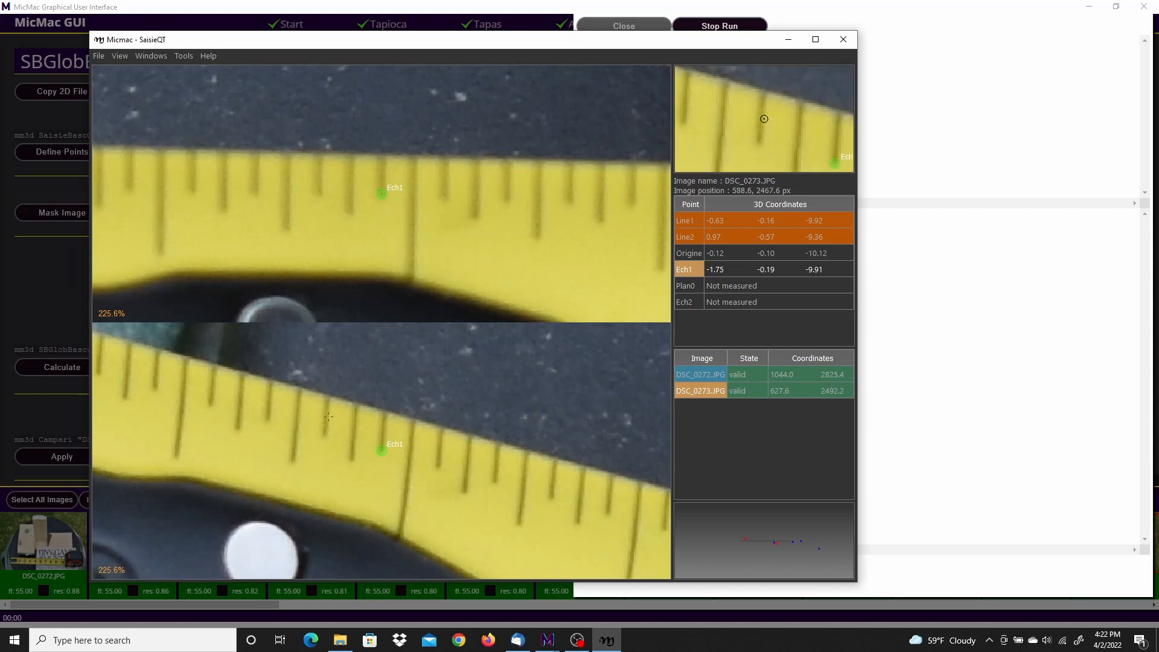
Step: Place the Ech2 scale point in DSC_0272.JPG on the tape measure's graduation tick just before the 10-inch line
left_click(694, 221)
left_click(694, 237)
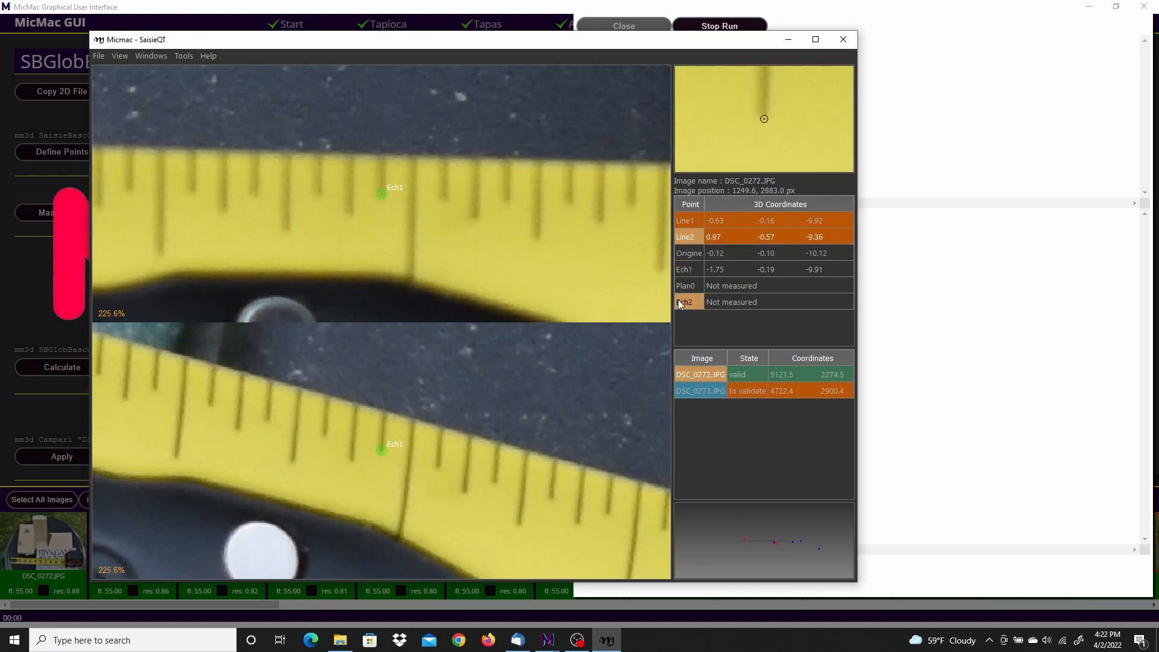
left_click(684, 269)
scroll(551, 234, "down", 8)
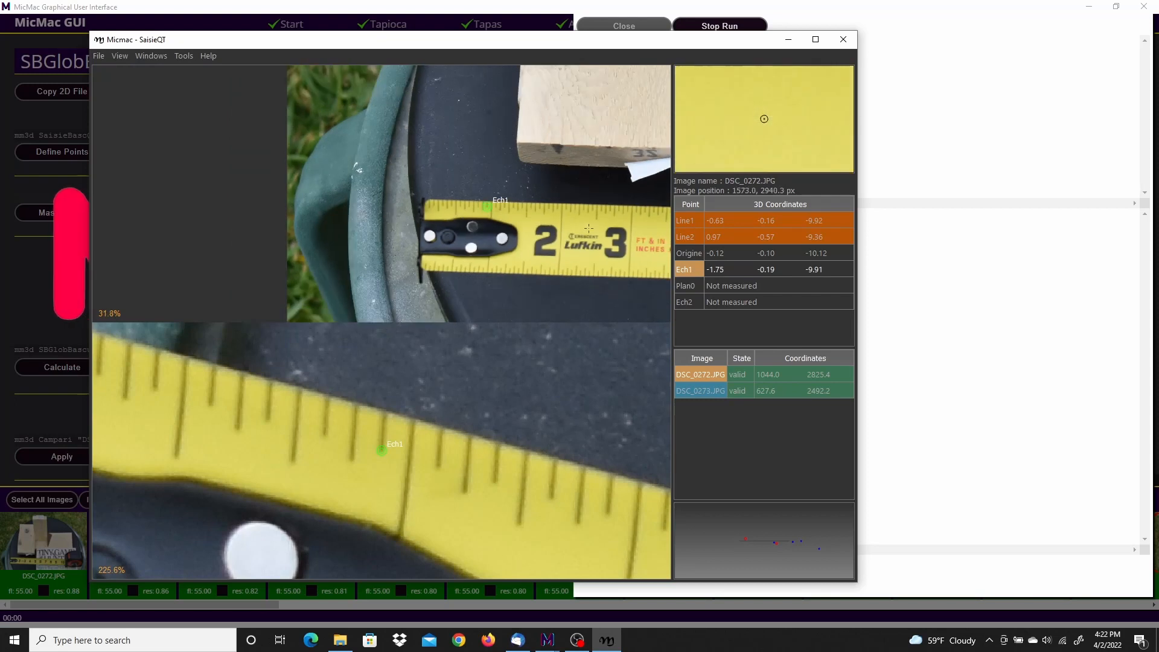
scroll(481, 216, "down", 1)
middle_click_drag(481, 216, 321, 211)
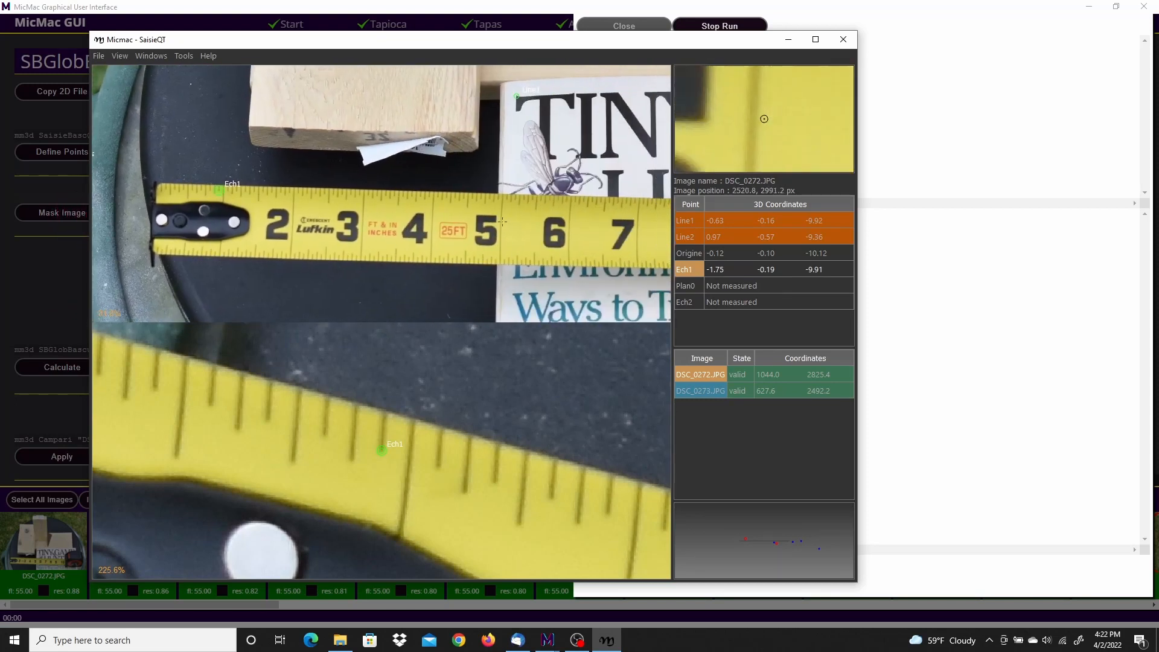
middle_click_drag(560, 222, 276, 212)
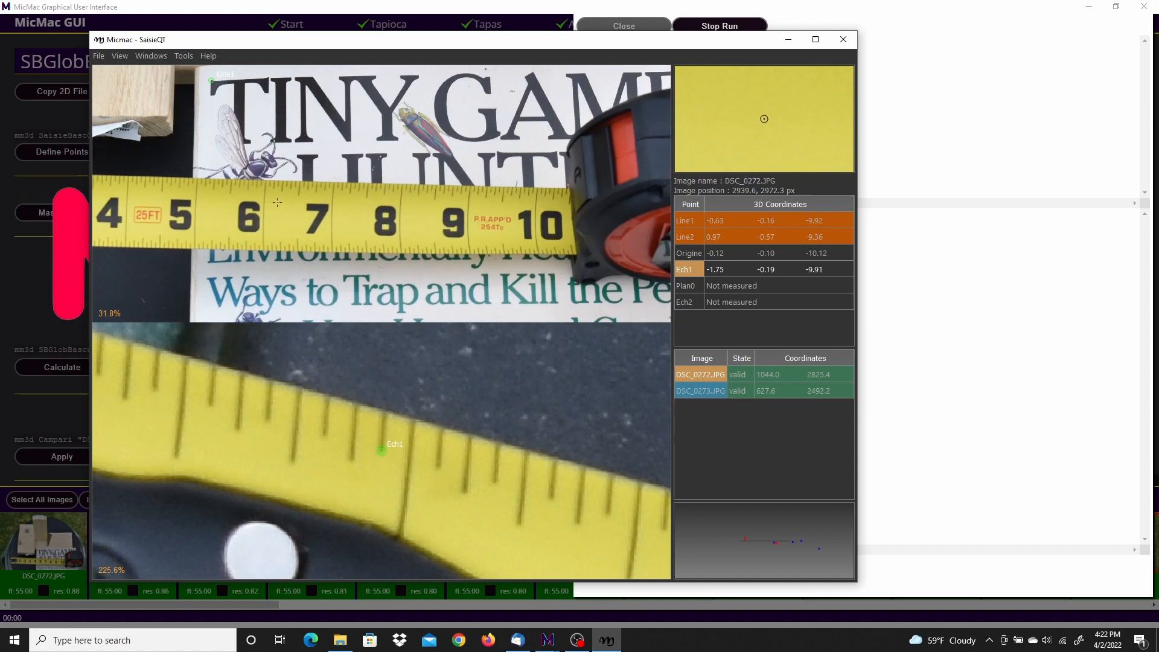
scroll(541, 191, "up", 2)
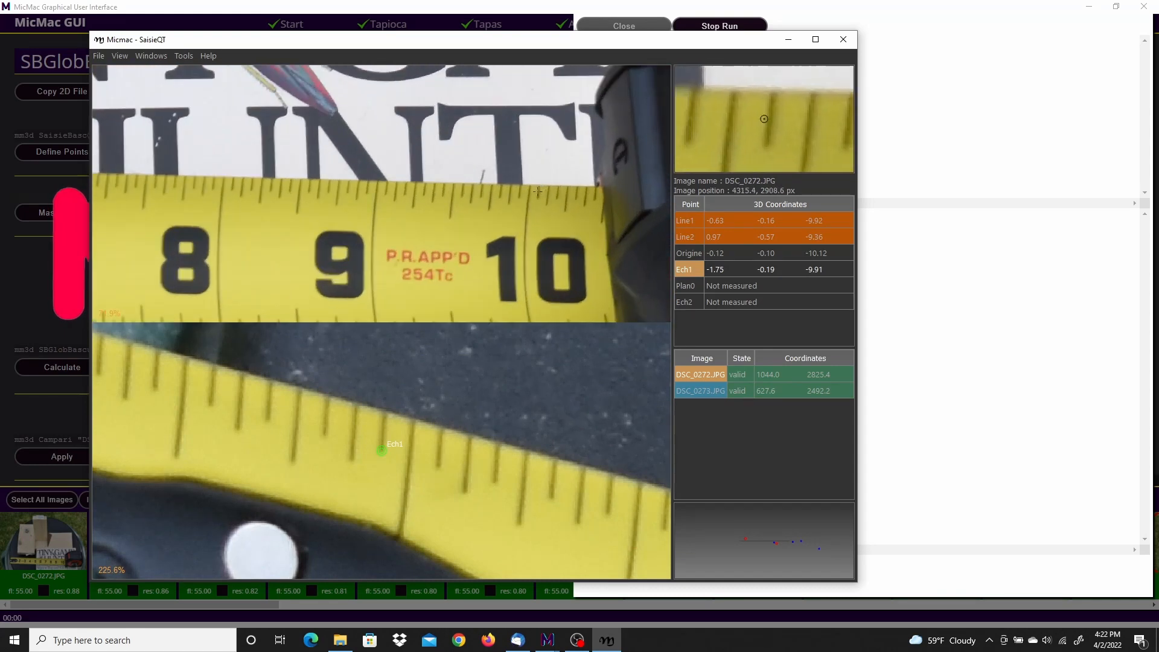
scroll(537, 191, "up", 1)
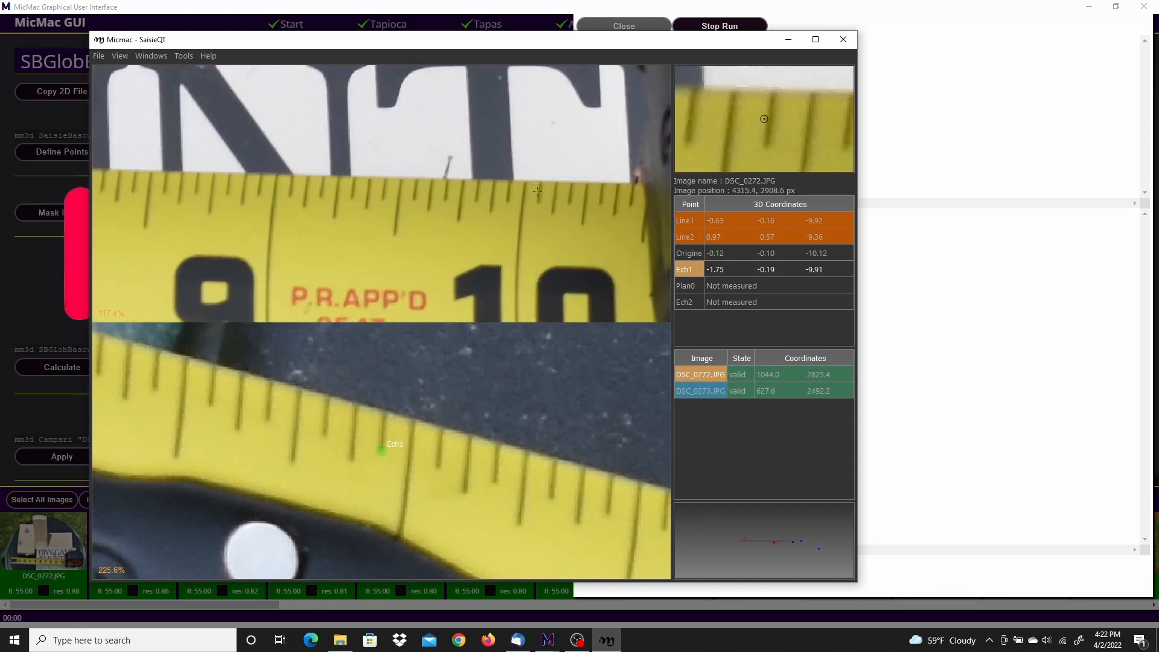
left_click(693, 302)
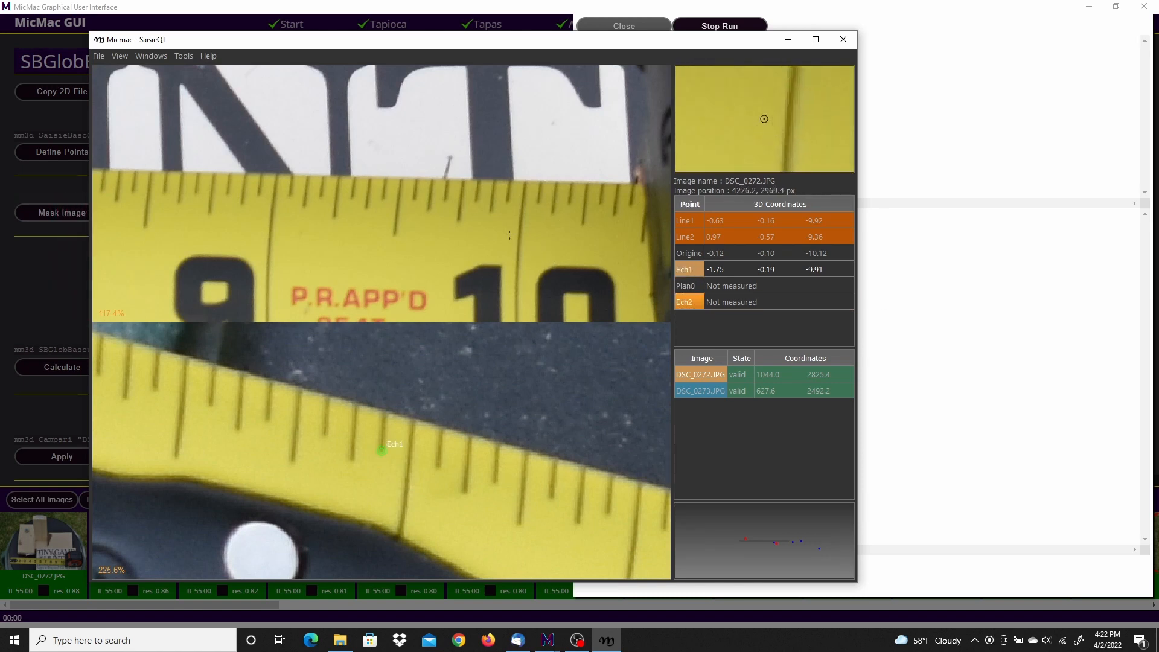
left_click(507, 201)
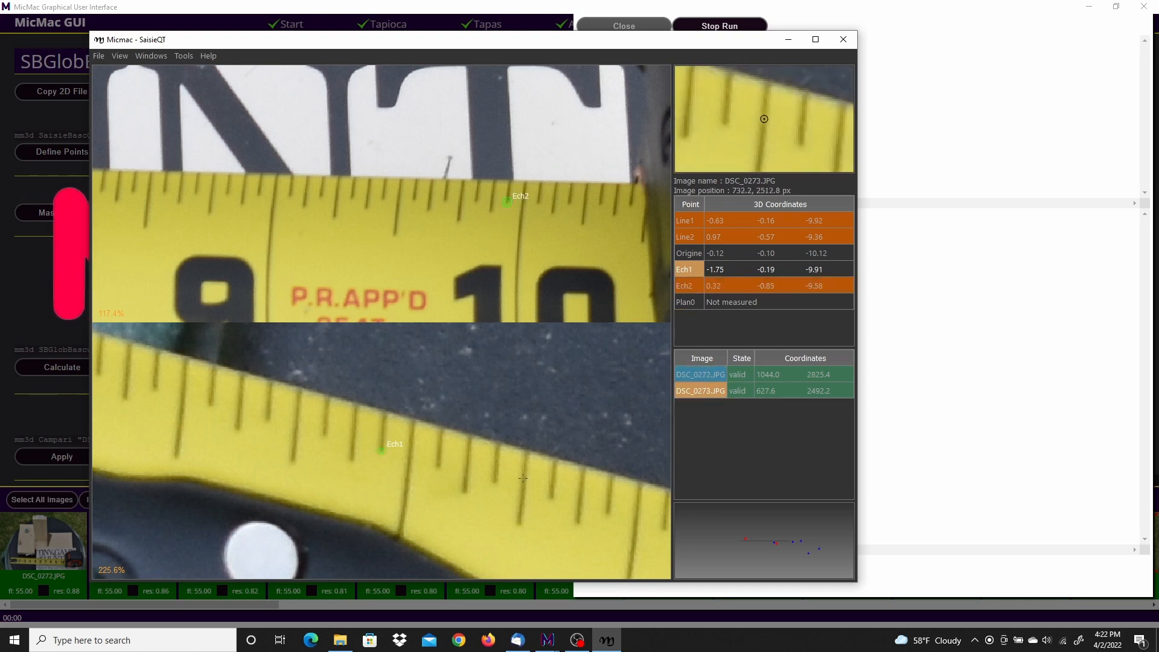
Step: Move the Ech2 point in DSC_0273.JPG onto the same tick just before the 10-inch line and validate it
scroll(524, 478, "down", 10)
middle_click_drag(227, 406, 190, 402)
middle_click_drag(612, 496, 198, 373)
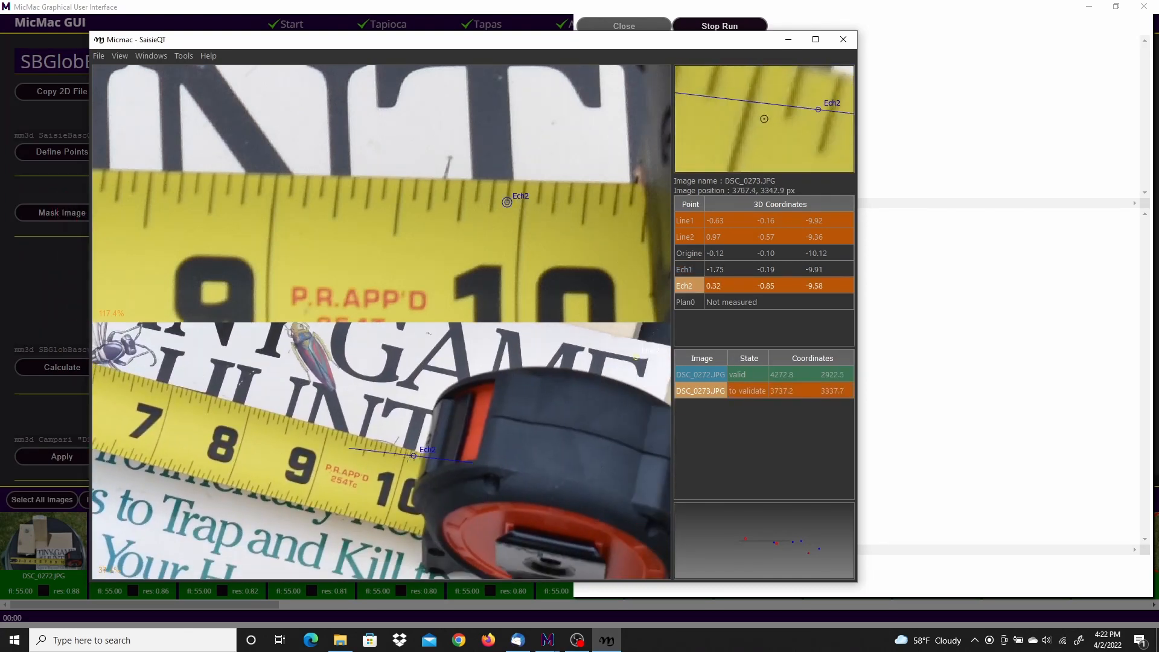
scroll(418, 459, "up", 11)
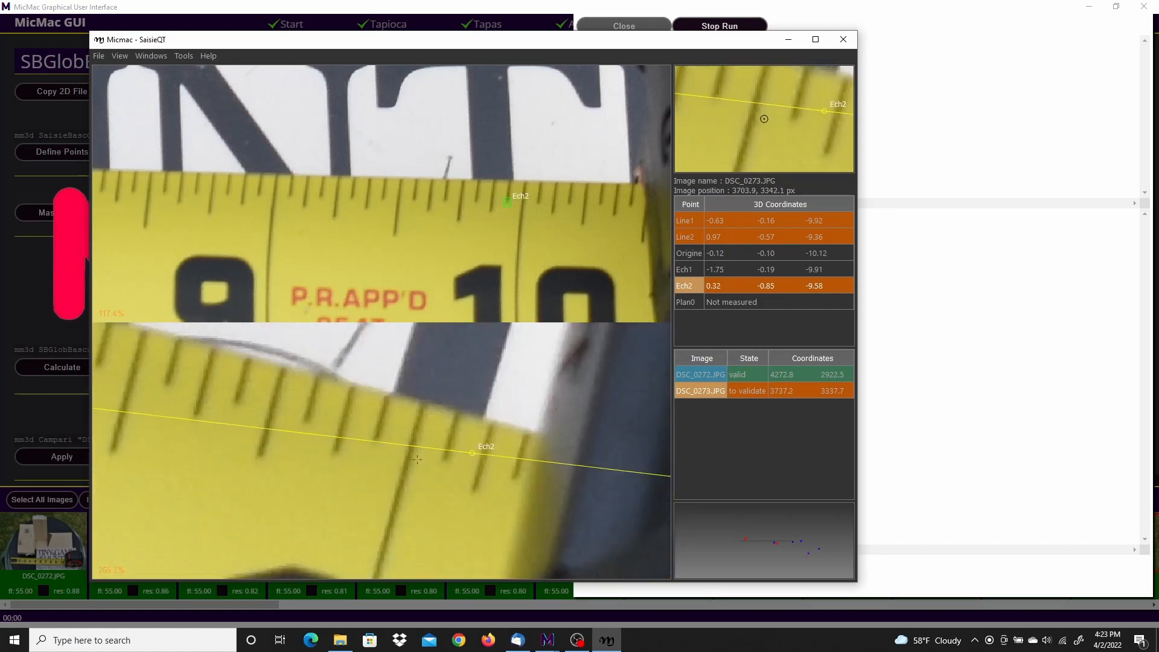
scroll(420, 460, "up", 2)
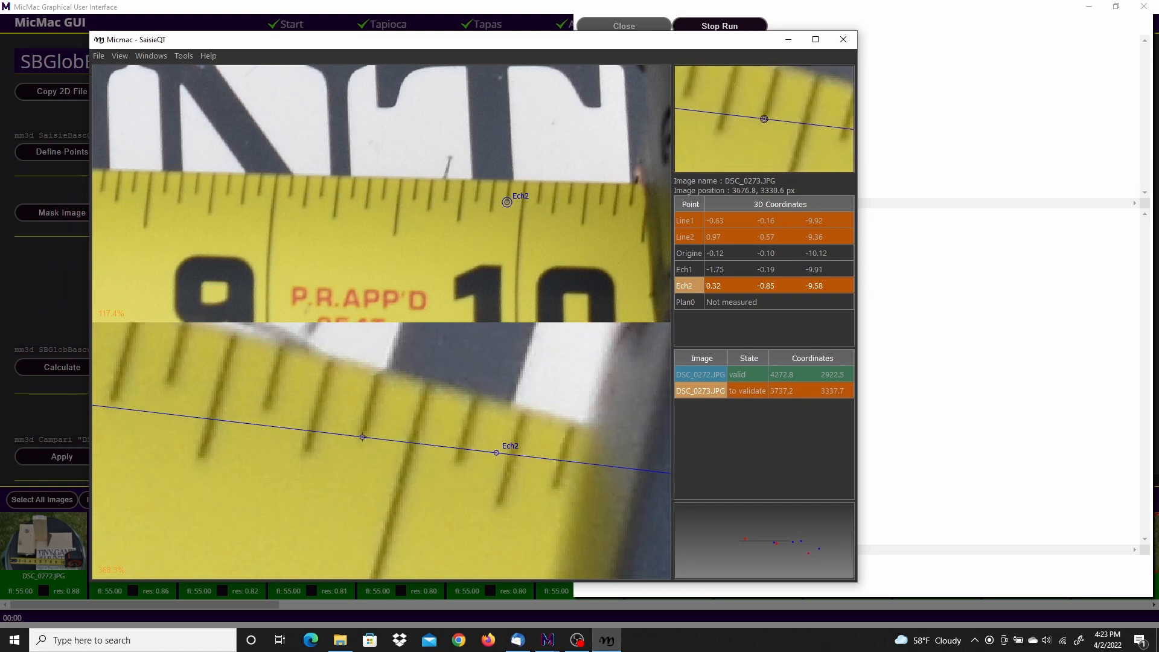
right_click(362, 435)
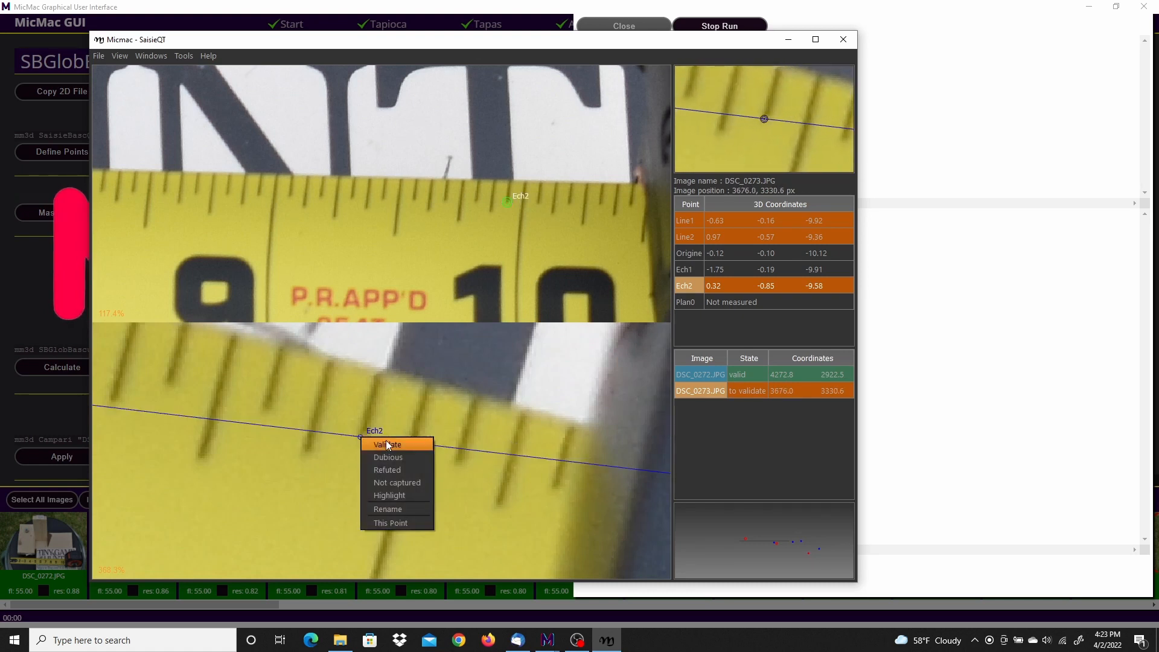
left_click(386, 440)
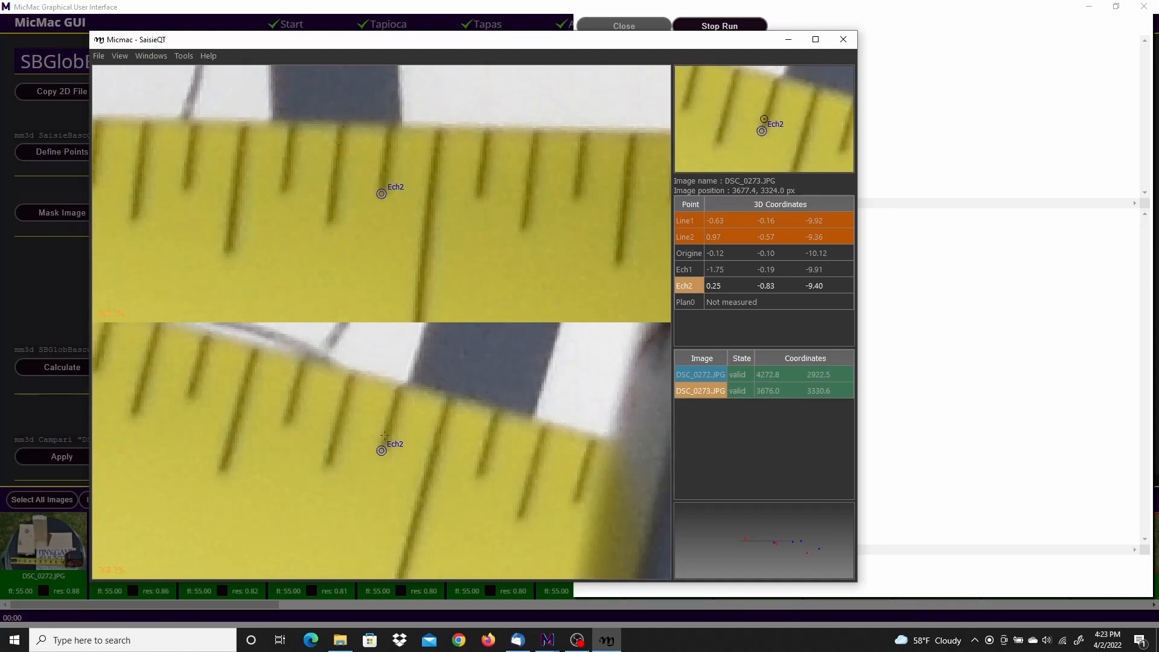
Step: Check the placed points in both images, then exit the point measurement window and close the run output
scroll(384, 436, "down", 10)
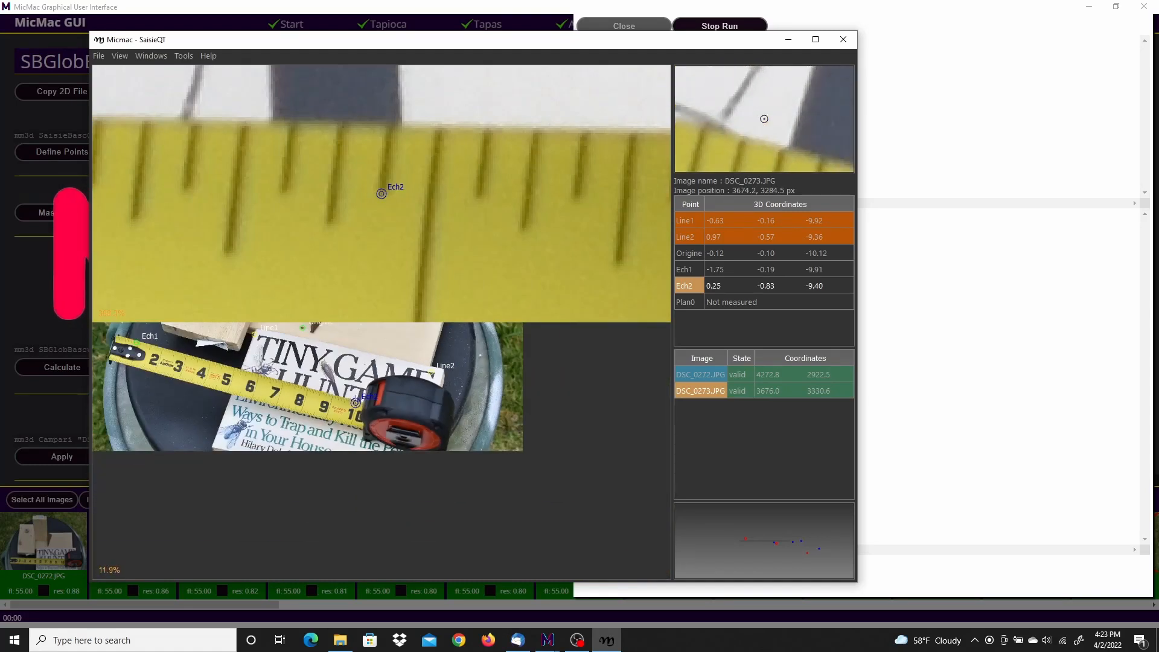
middle_click_drag(330, 347, 412, 451)
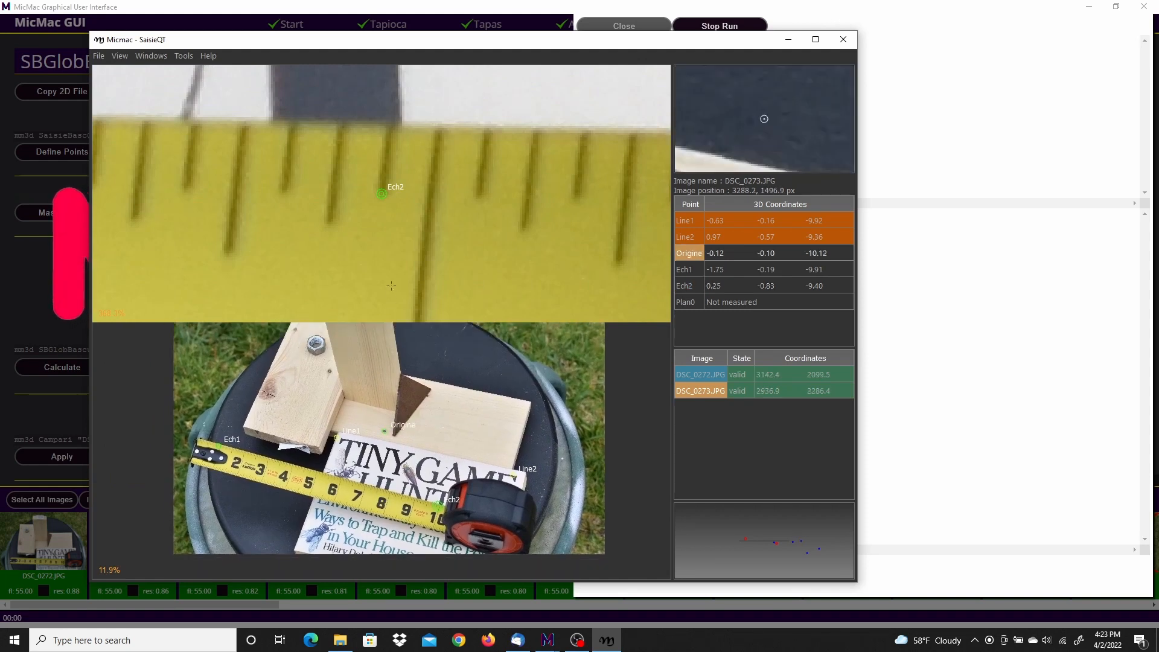
scroll(407, 179, "down", 14)
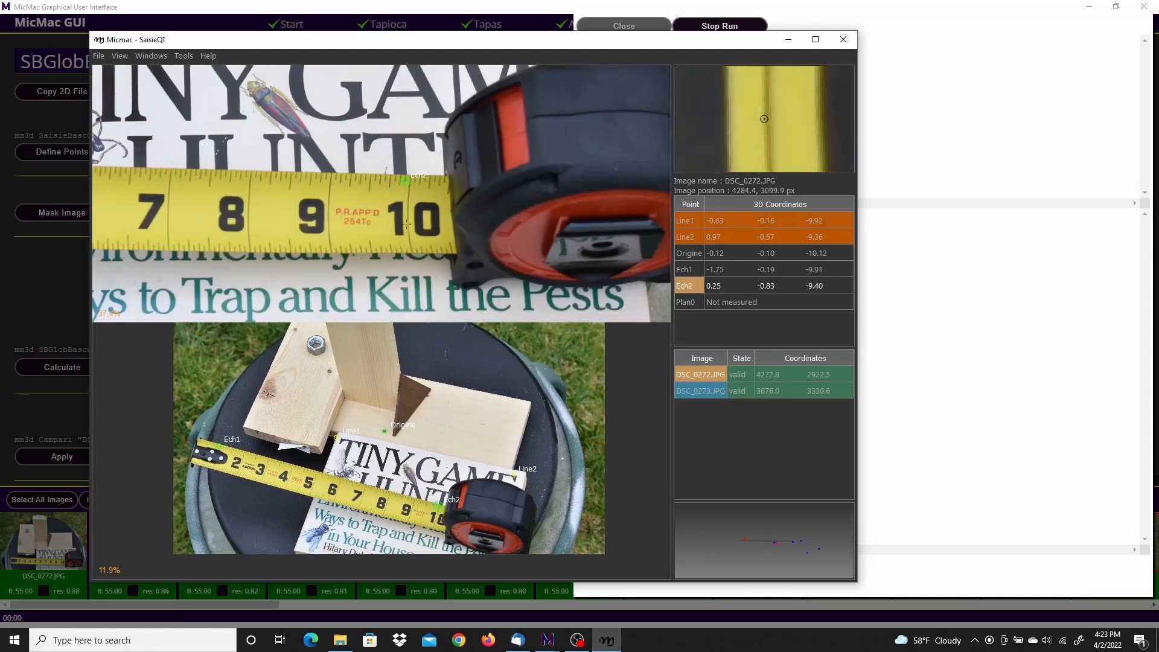
scroll(362, 226, "down", 2)
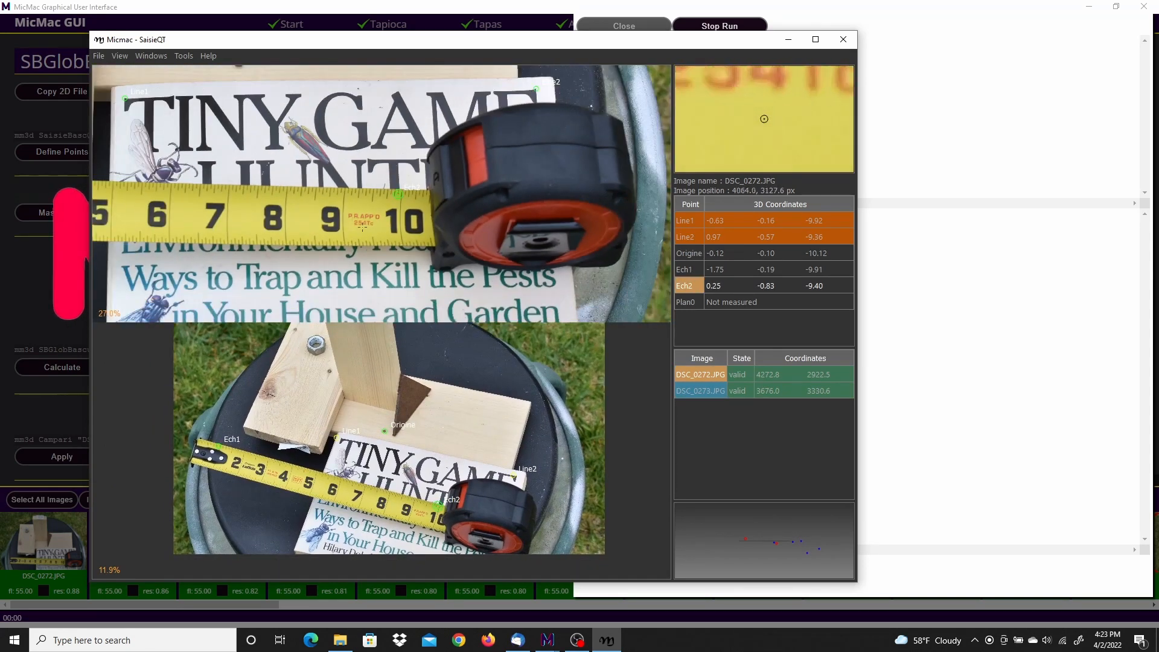
mouse_move(321, 210)
middle_mouse_down()
mouse_move(391, 215)
mouse_move(342, 203)
middle_mouse_up()
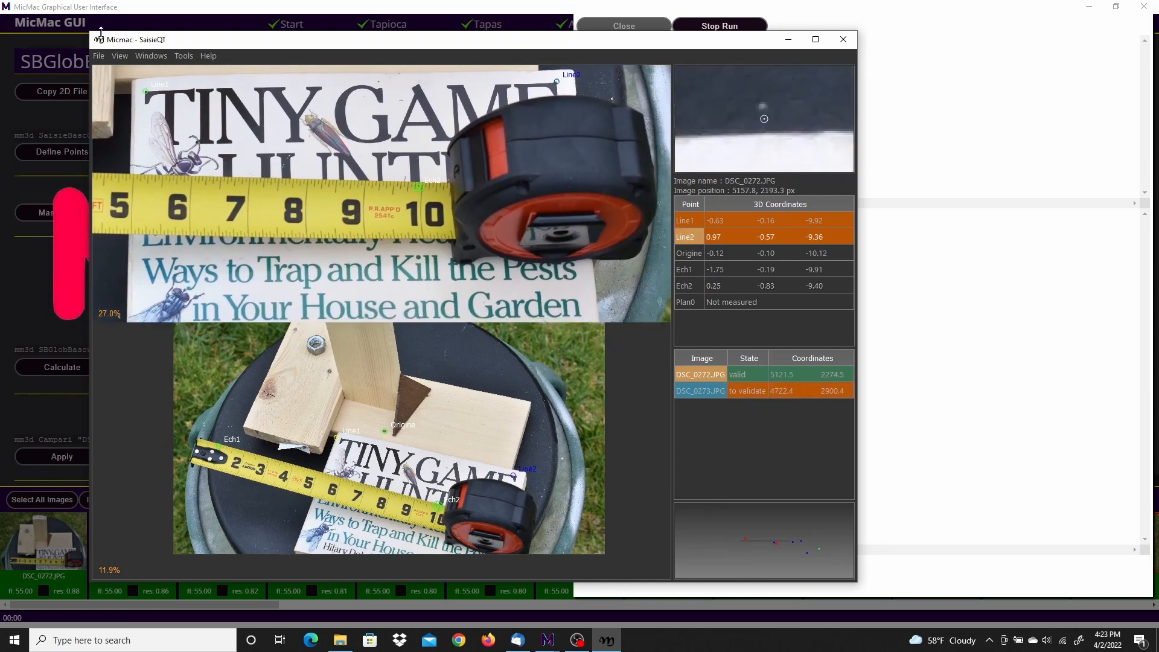
left_click(99, 56)
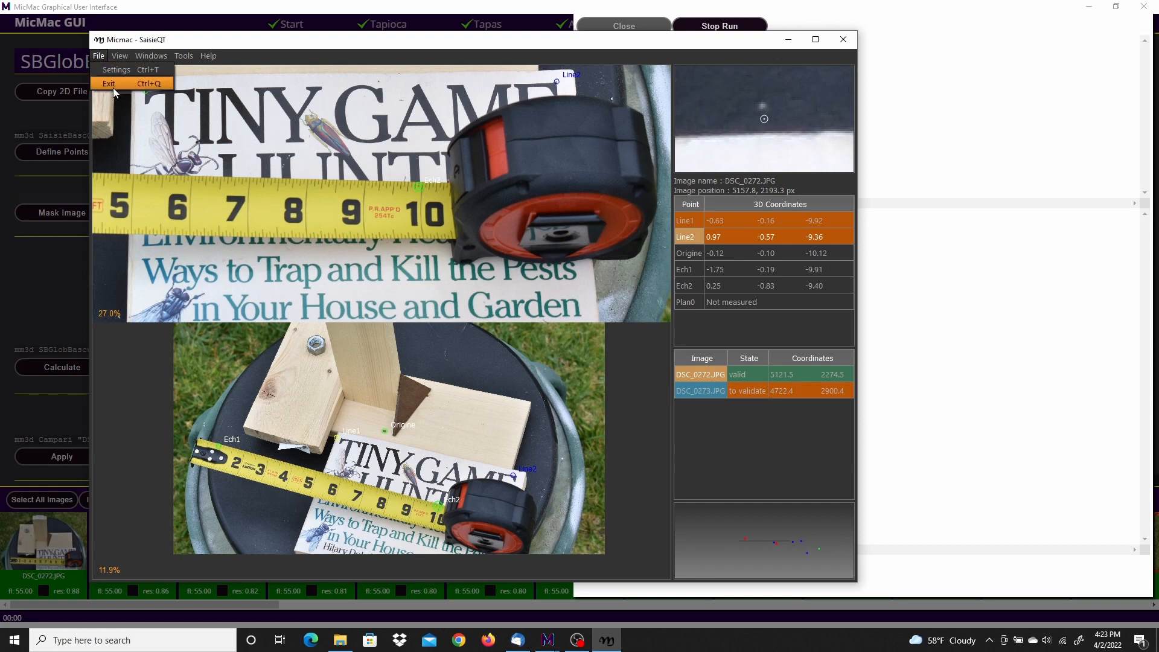
left_click(112, 85)
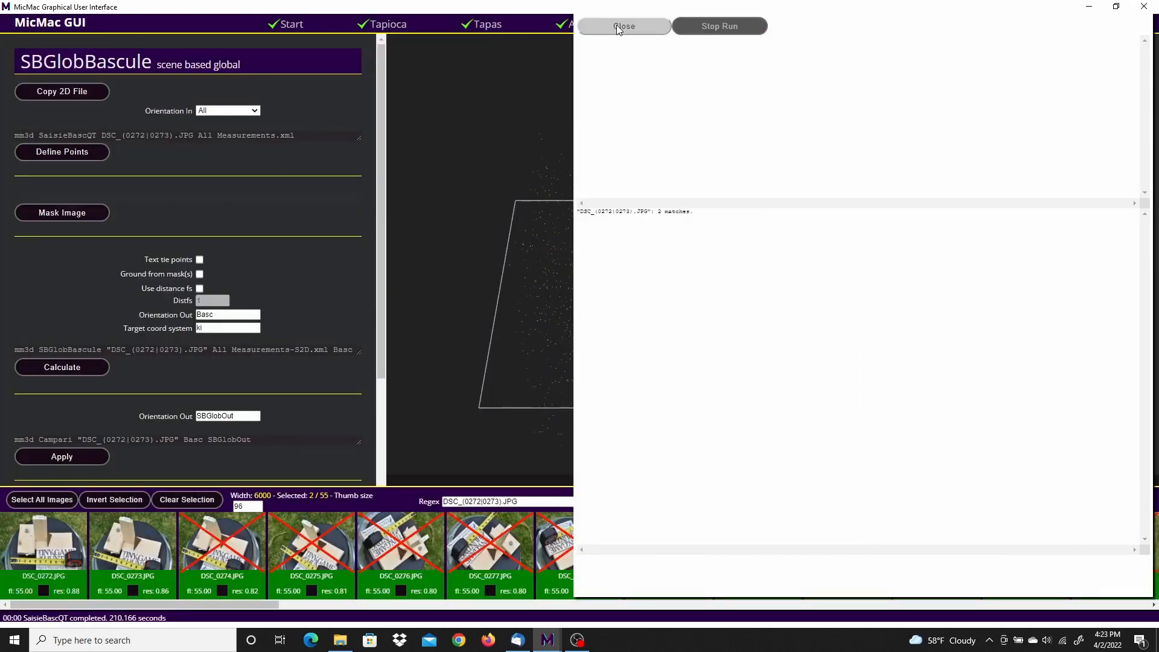
left_click(618, 27)
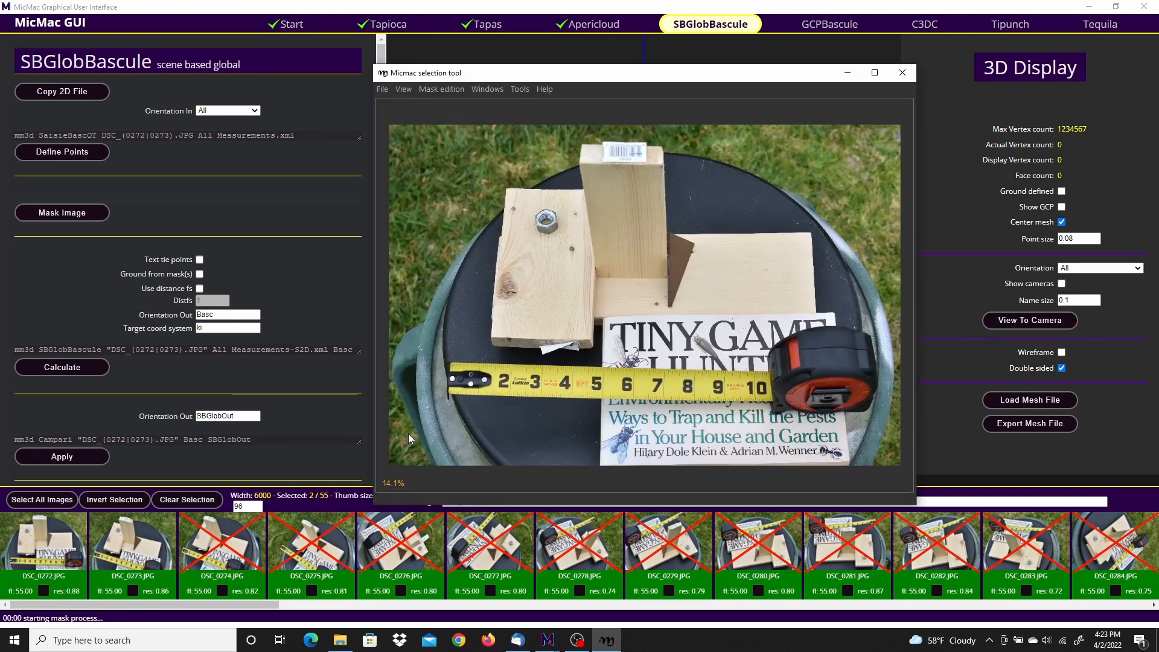
Step: Mask the top face of the wood block with the hex nut in DSC_0272.JPG, routing the polygon around the nut to exclude it
scroll(509, 251, "up", 3)
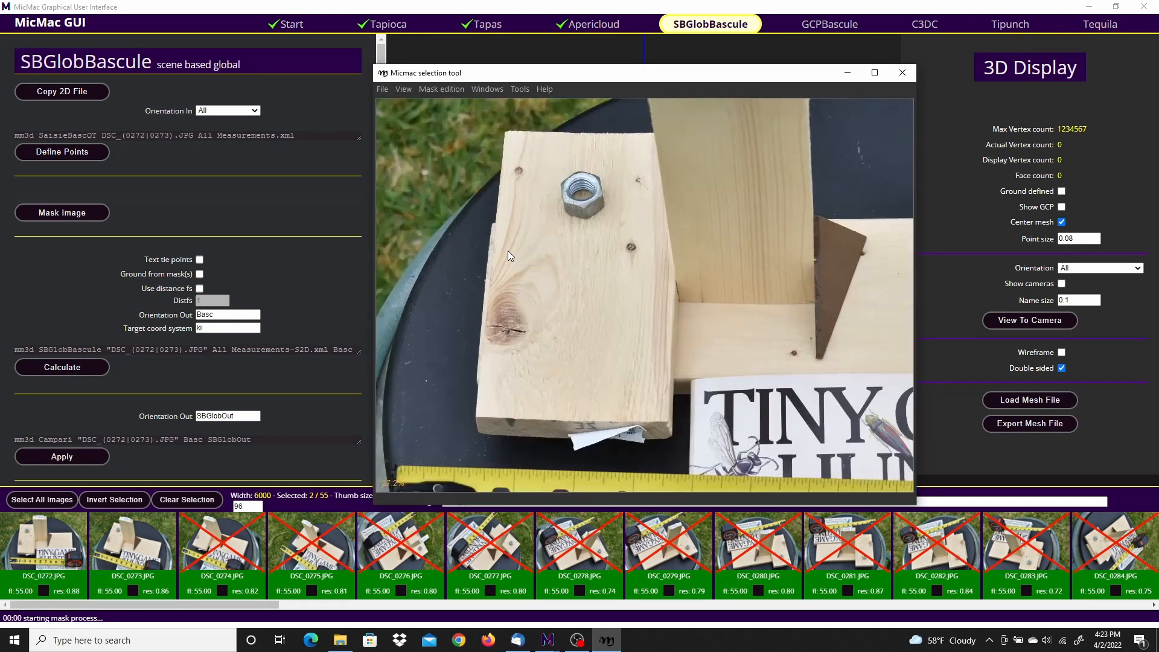
scroll(508, 251, "up", 1)
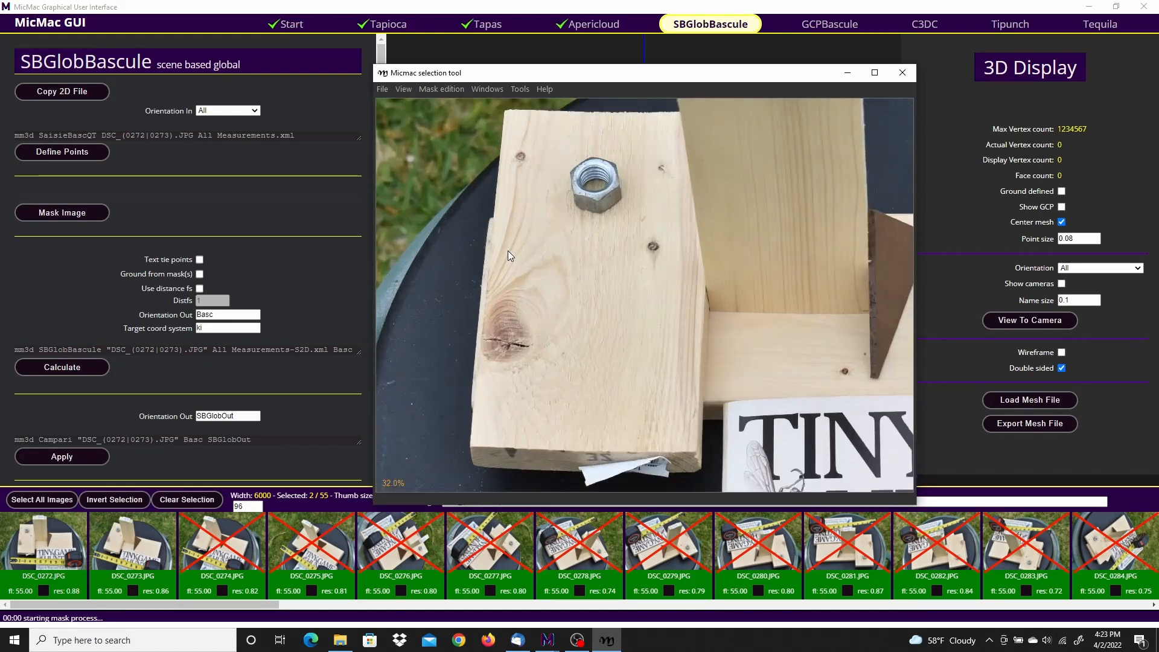
left_click(508, 114)
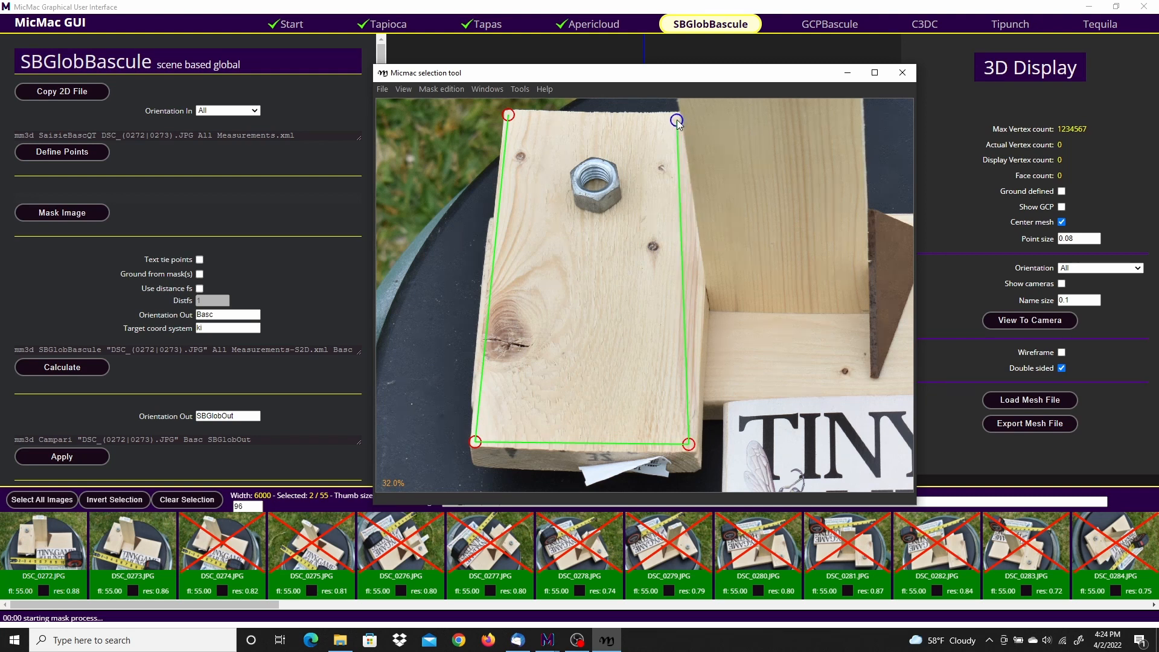
left_click(606, 116)
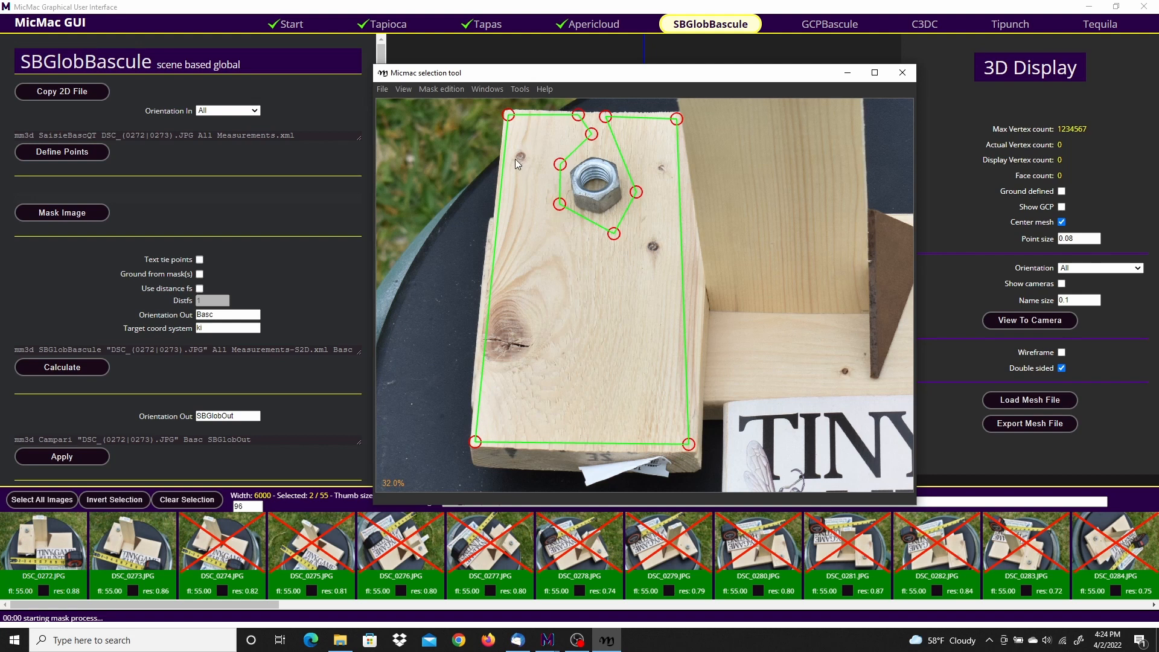
key("space")
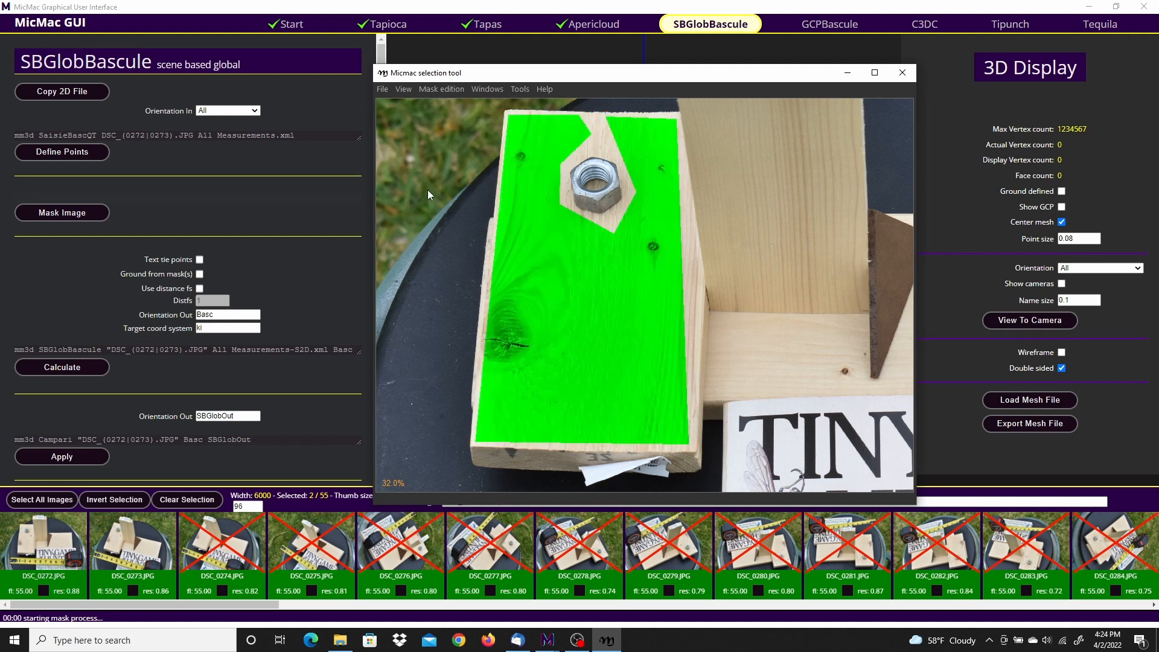
Step: Save the mask for DSC_0272.JPG and close the image in the selection tool
left_click(383, 92)
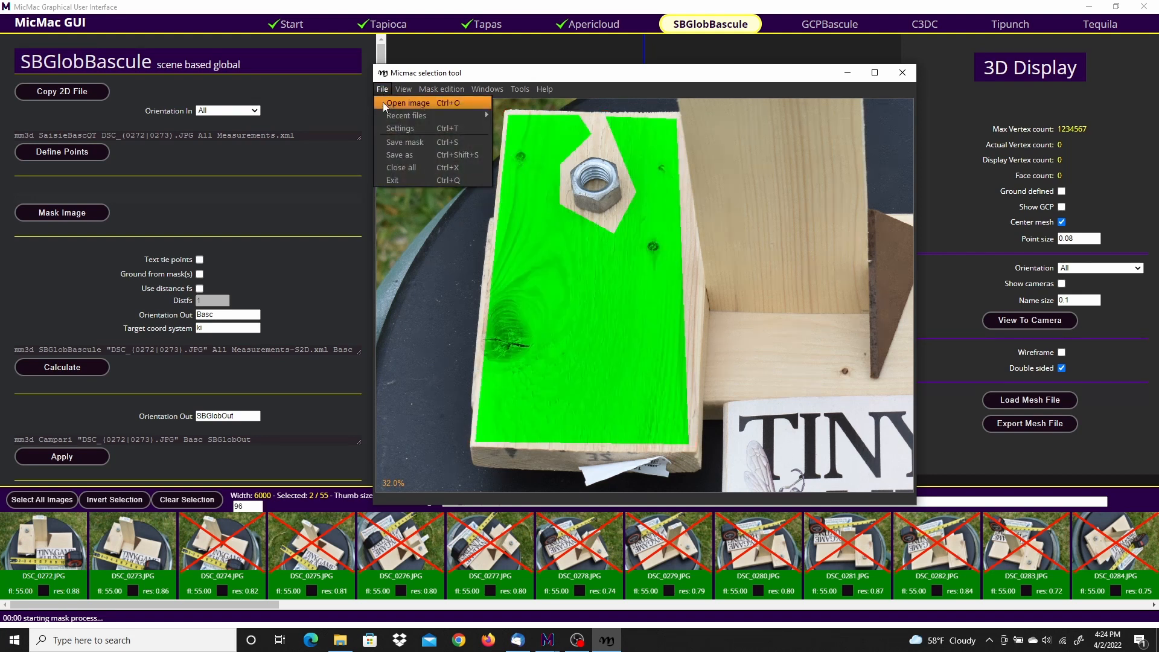
left_click(410, 143)
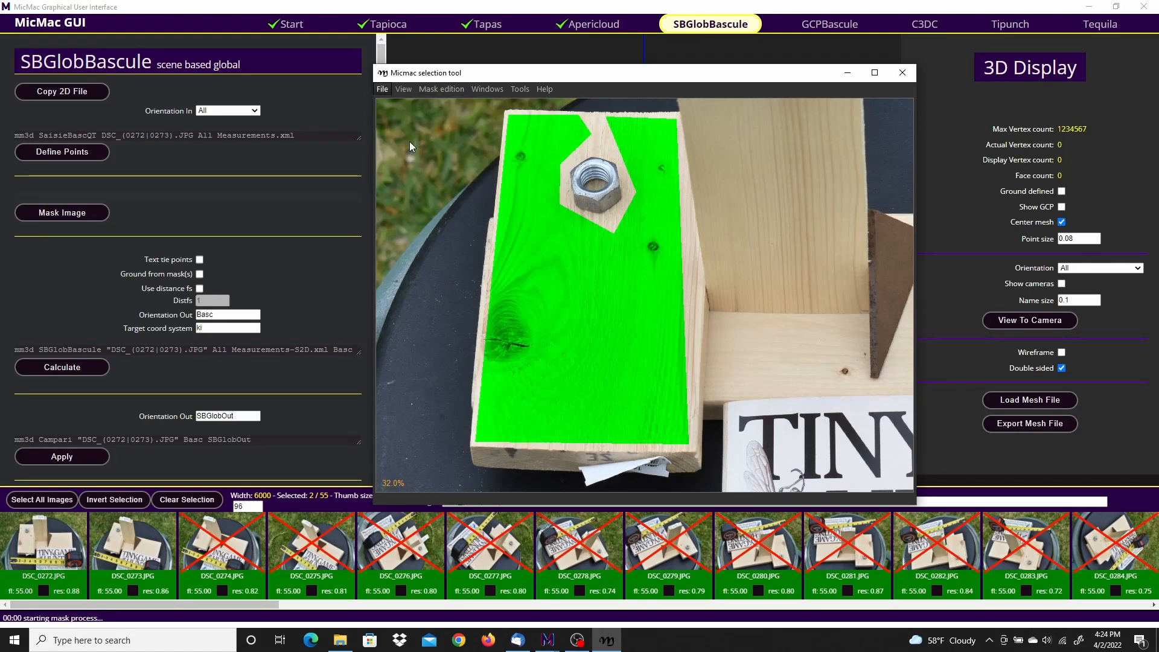
left_click(385, 89)
left_click(399, 176)
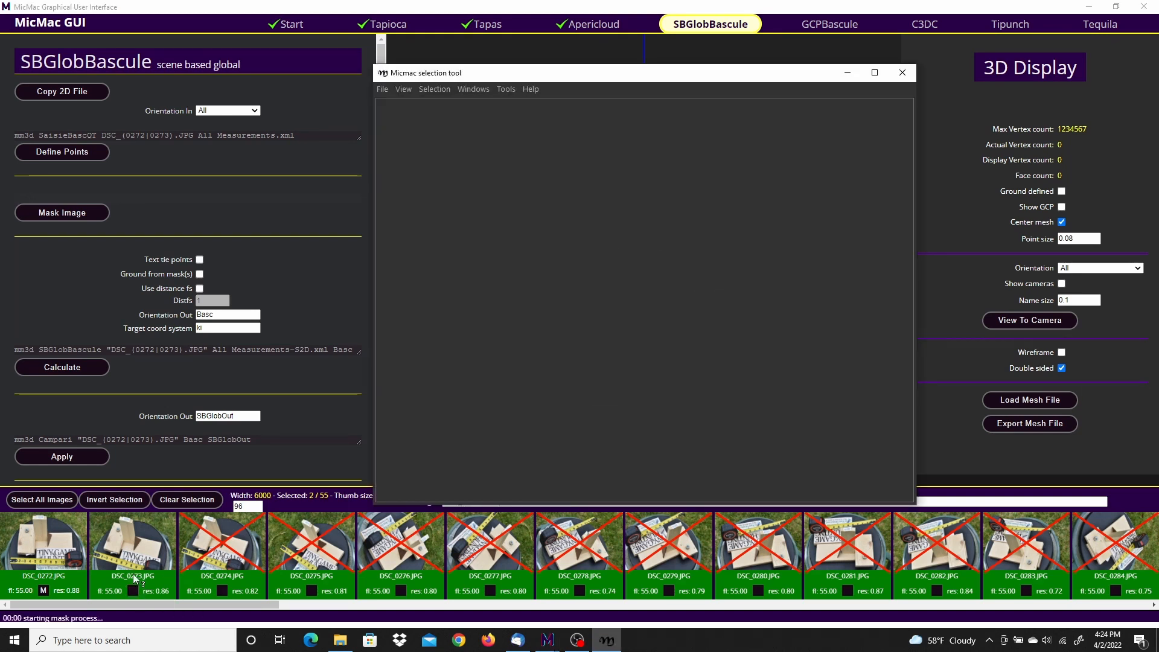
Step: Mask the top face of the wood block in DSC_0273.JPG, routing the polygon around the hex nut to exclude it
scroll(511, 278, "up", 2)
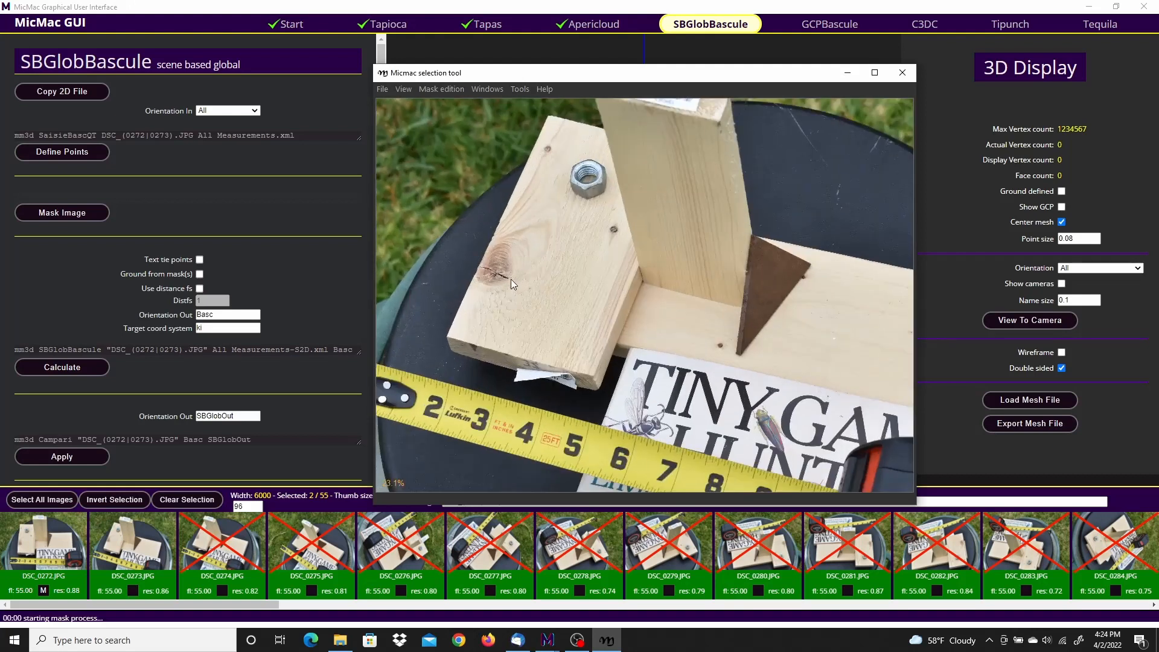
scroll(522, 145, "up", 2)
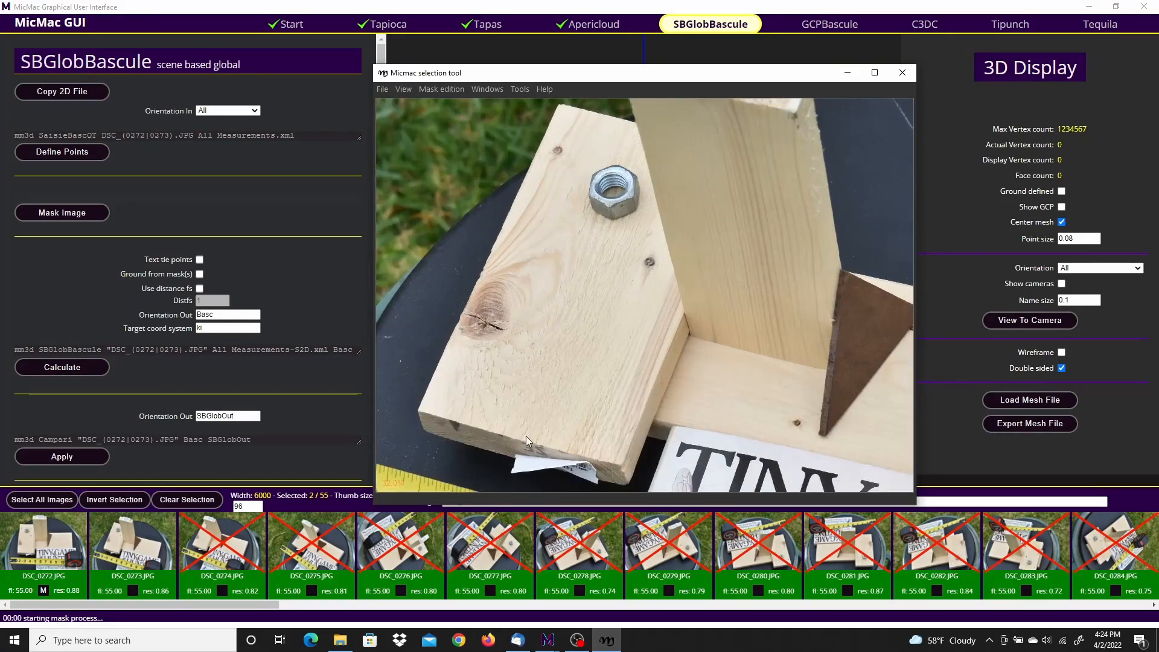
left_click(424, 407)
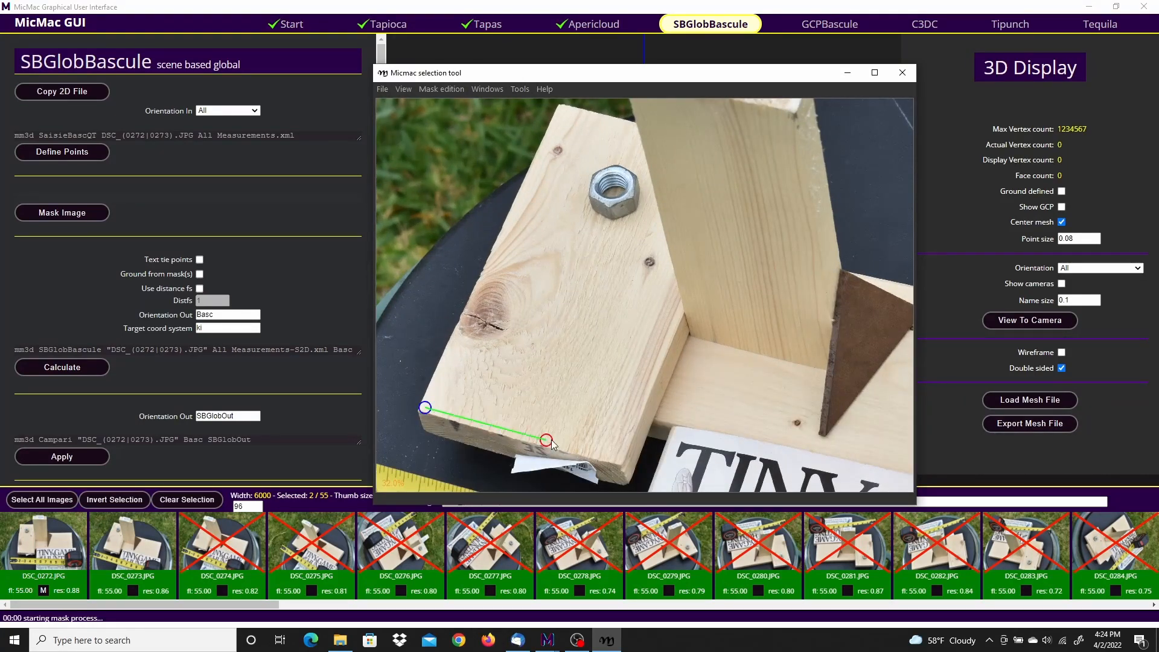
left_click(616, 458)
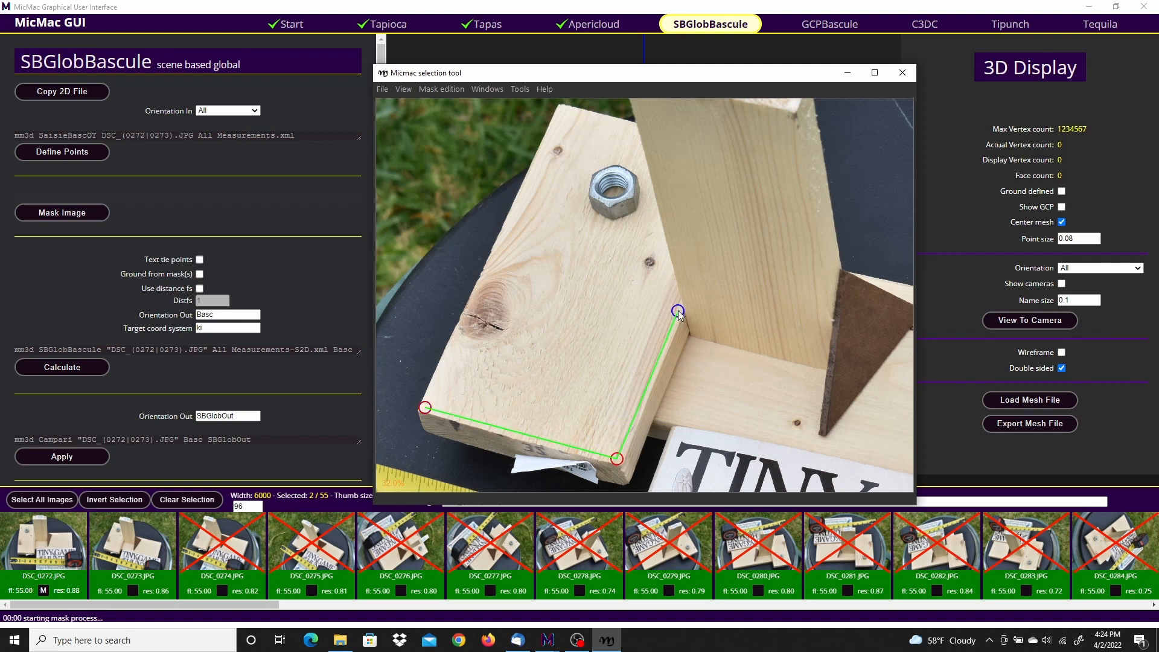
left_click(649, 216)
left_click(632, 147)
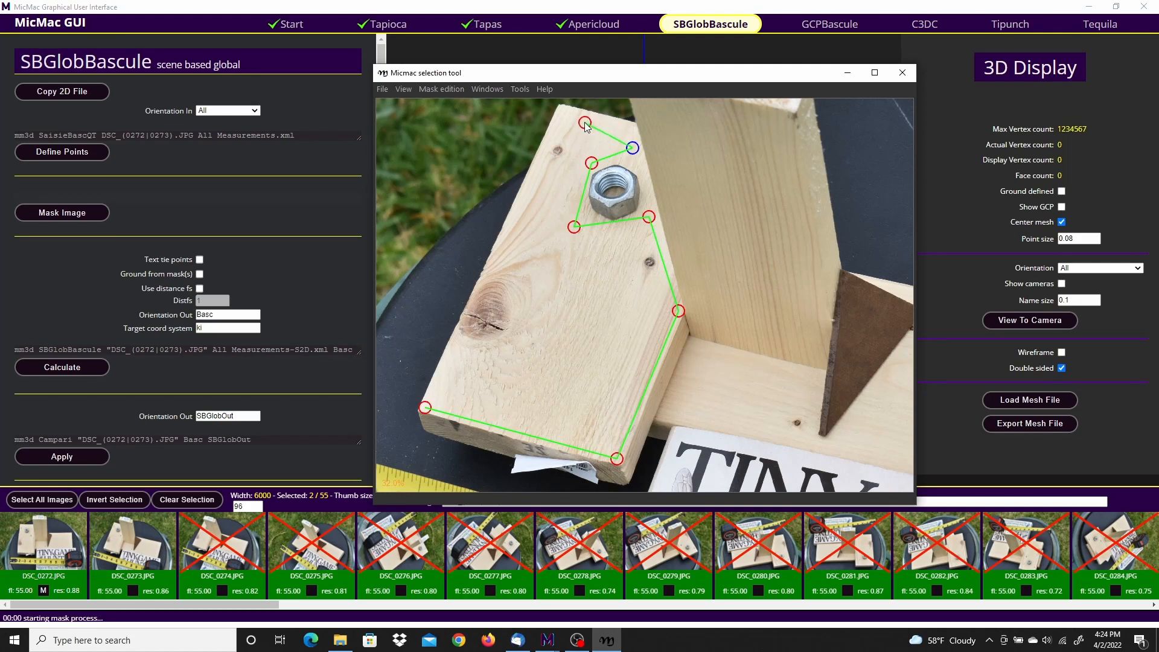
left_click(563, 110)
right_click(560, 125)
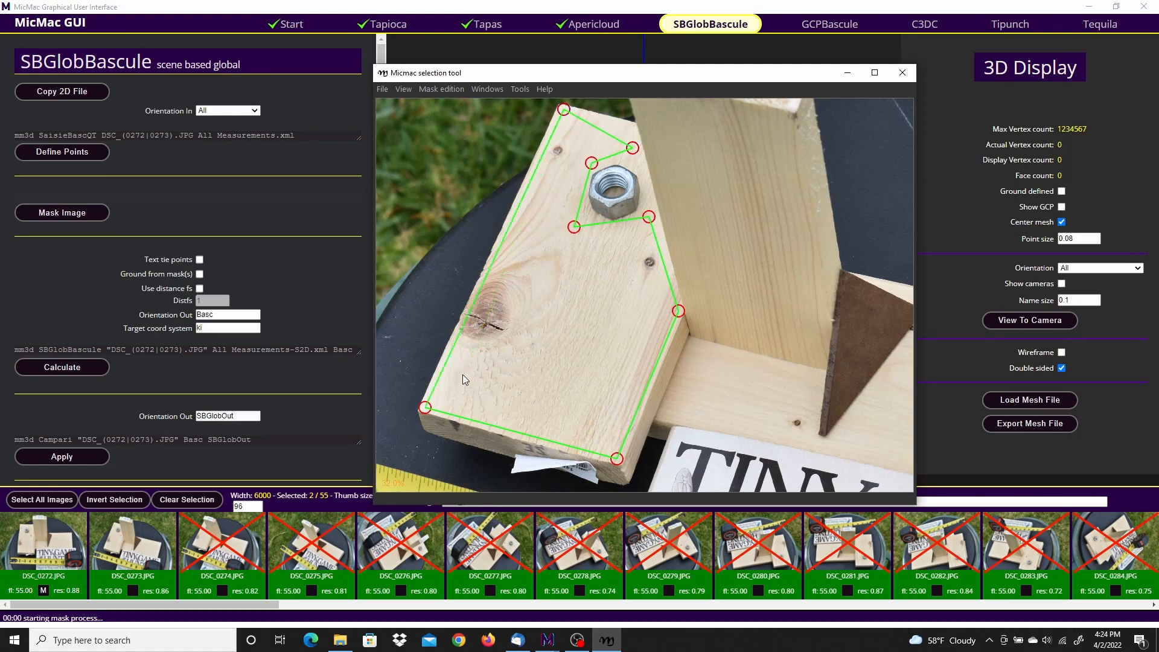
key("space")
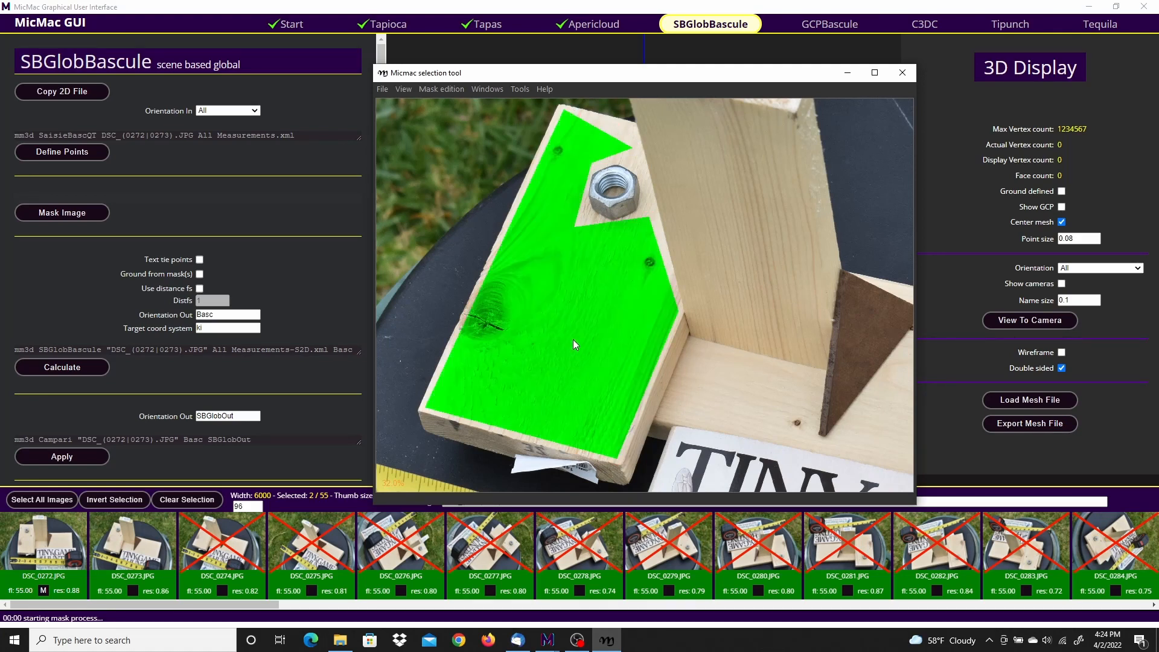
Step: Save the mask for DSC_0273.JPG and exit the selection tool
left_click(383, 90)
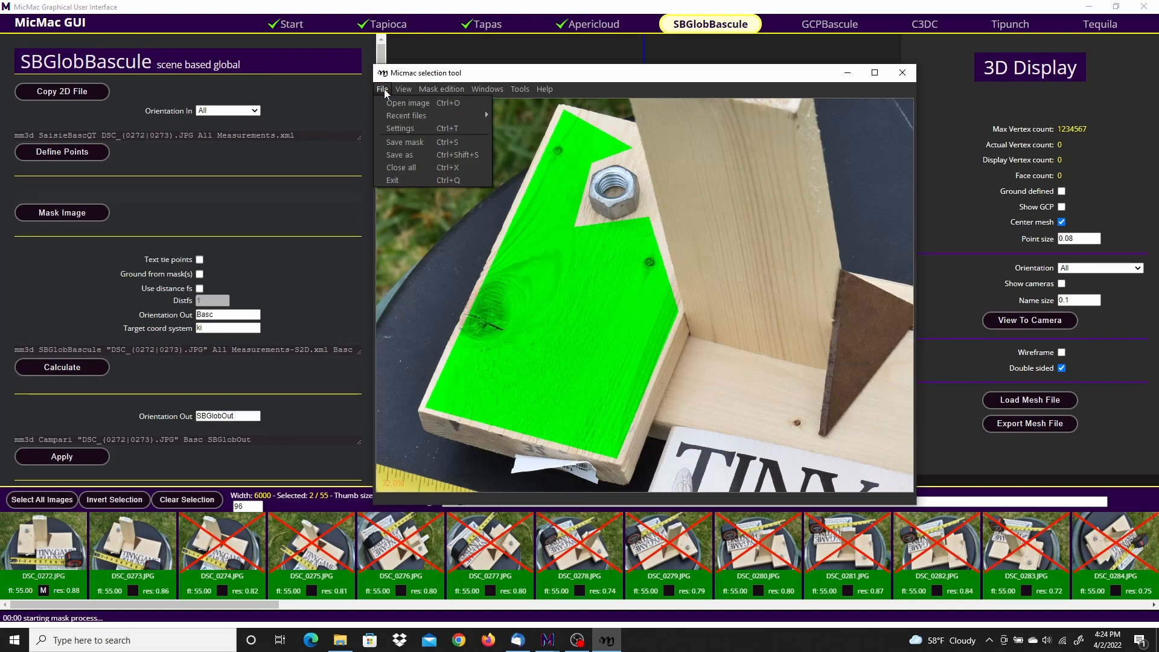
left_click(414, 143)
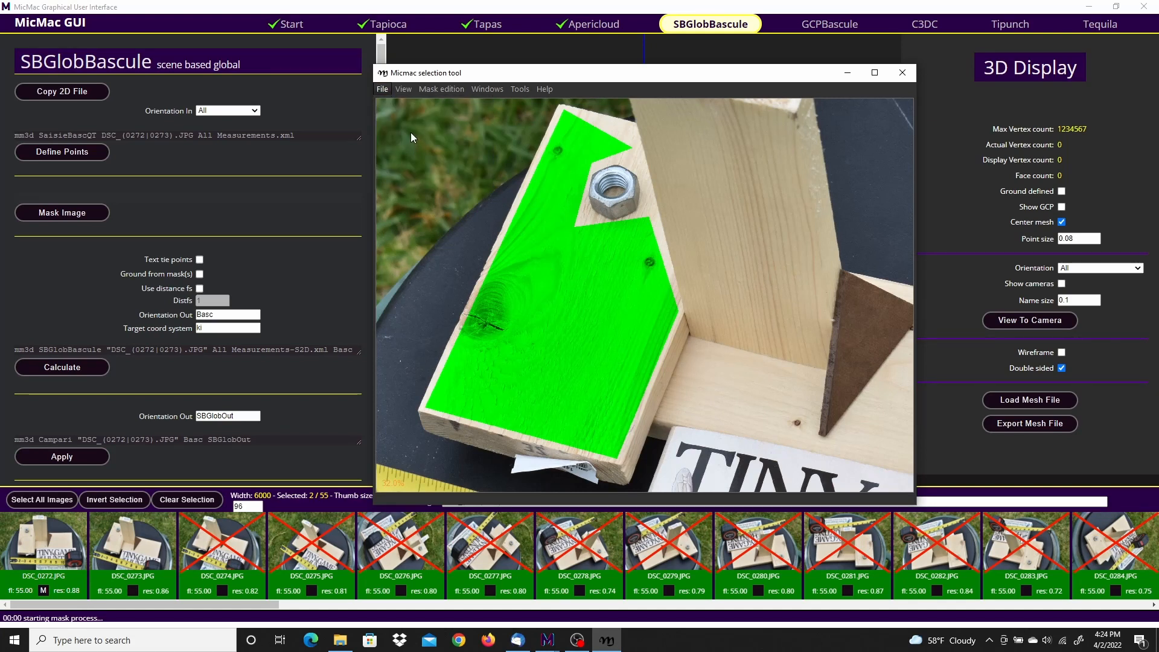
left_click(382, 89)
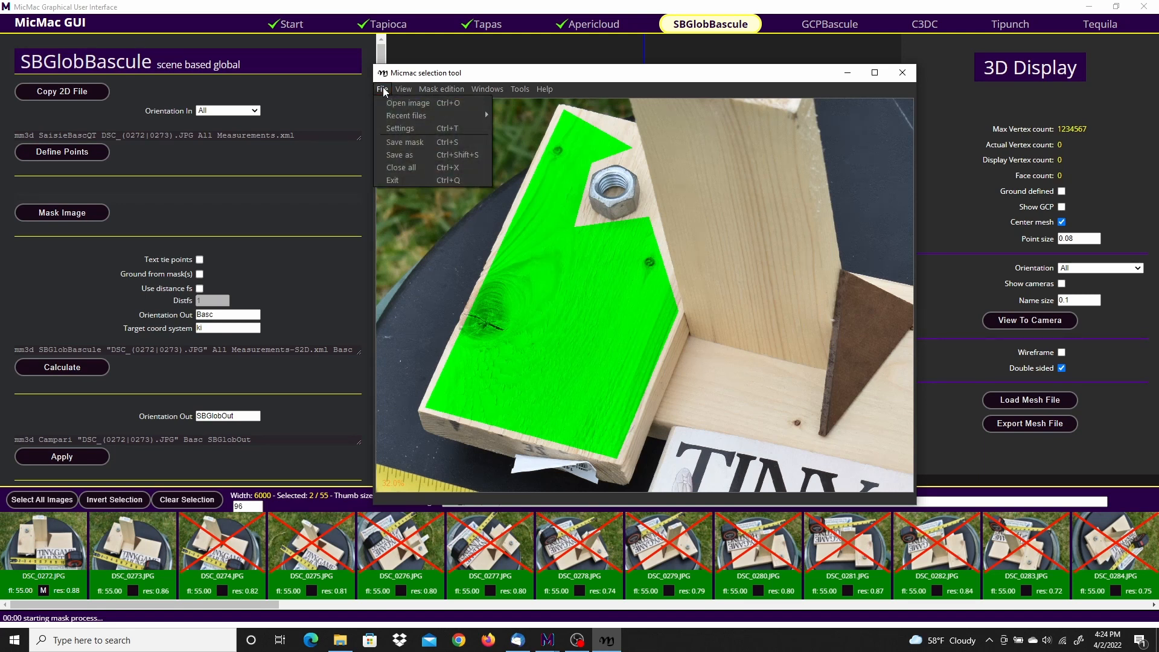
left_click(396, 180)
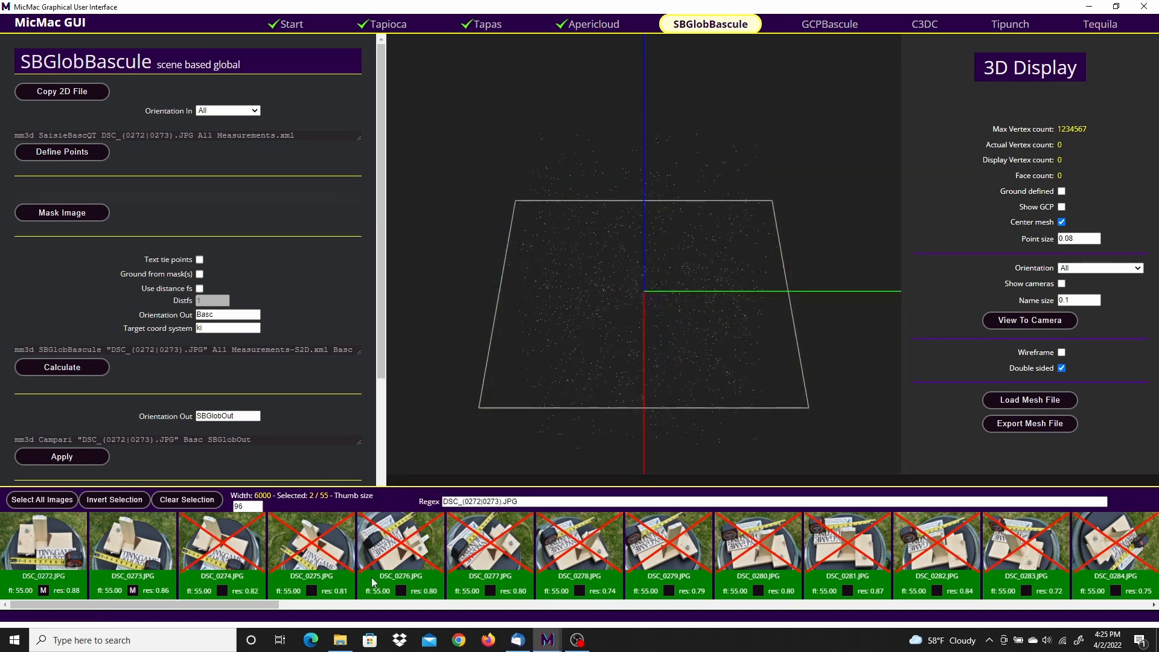
Step: Open DSC_0289.JPG for masking and start a polygon through the four corners of the nut-bearing wood block's top face
left_click_drag(213, 604, 438, 598)
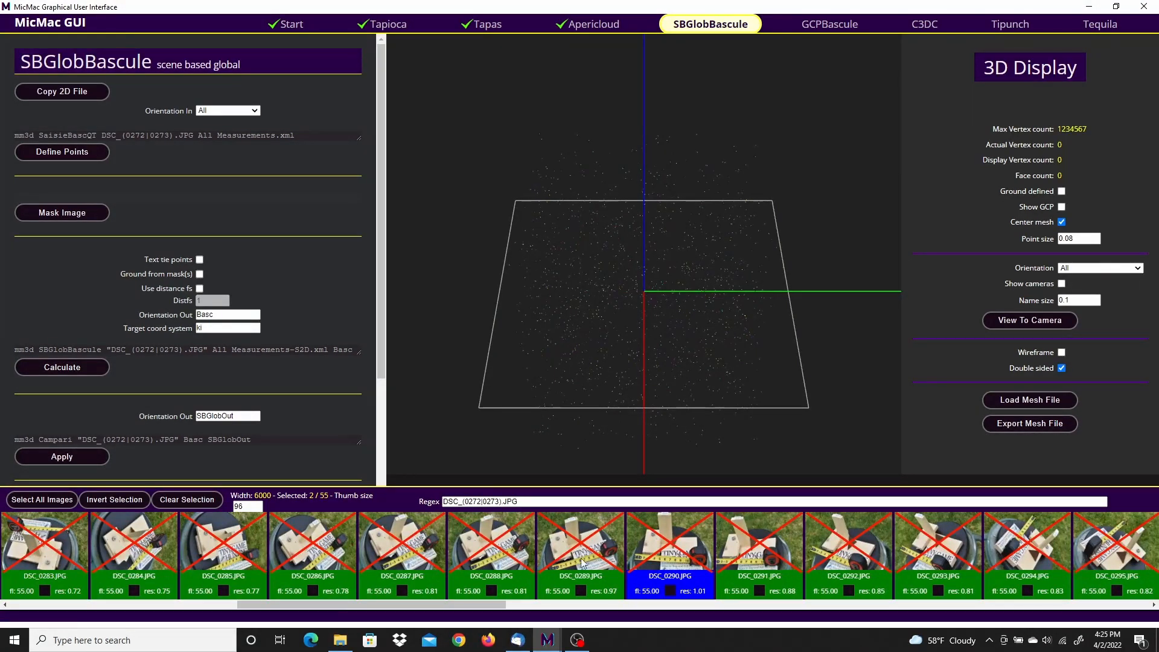
left_click(580, 590)
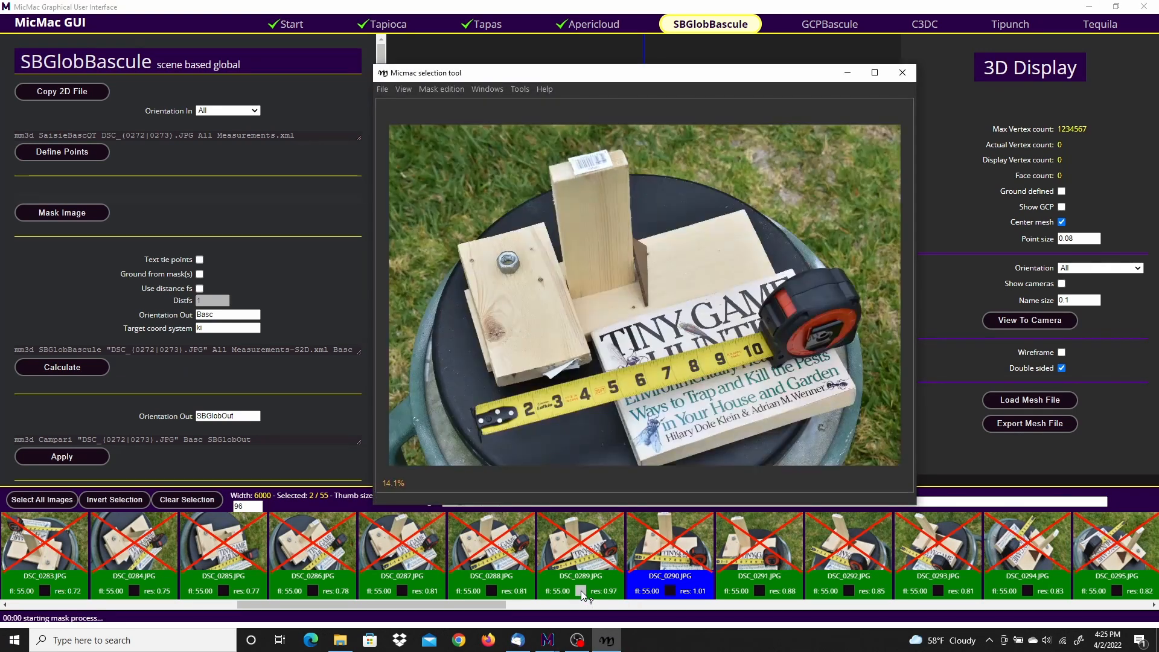
scroll(467, 311, "up", 5)
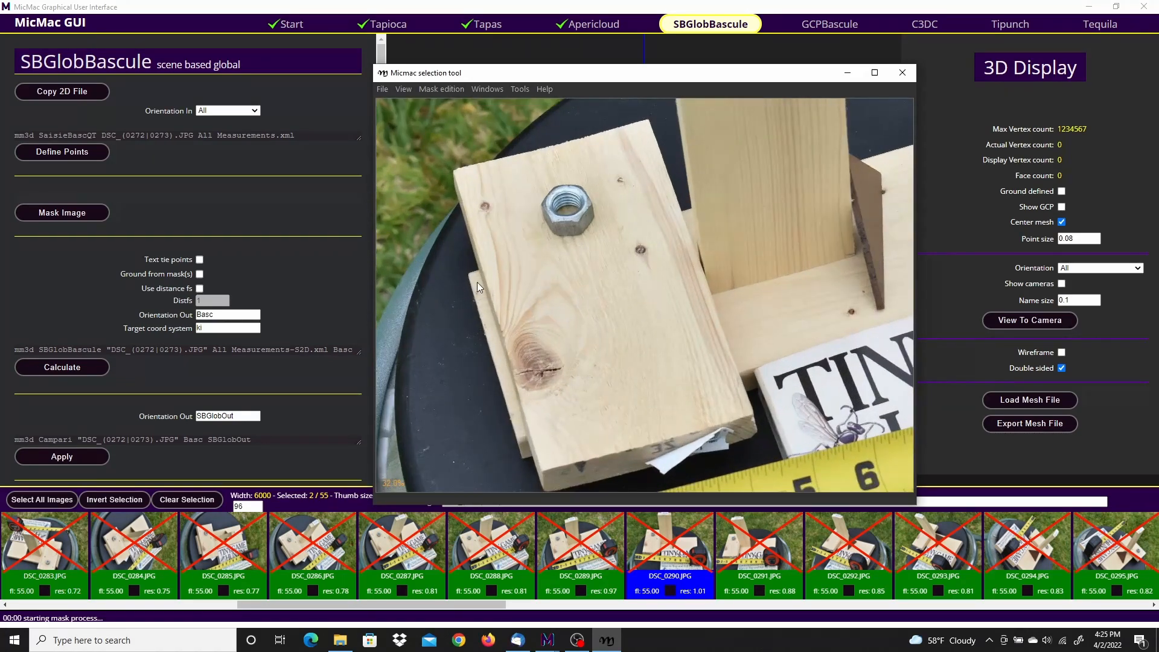
left_click(457, 174)
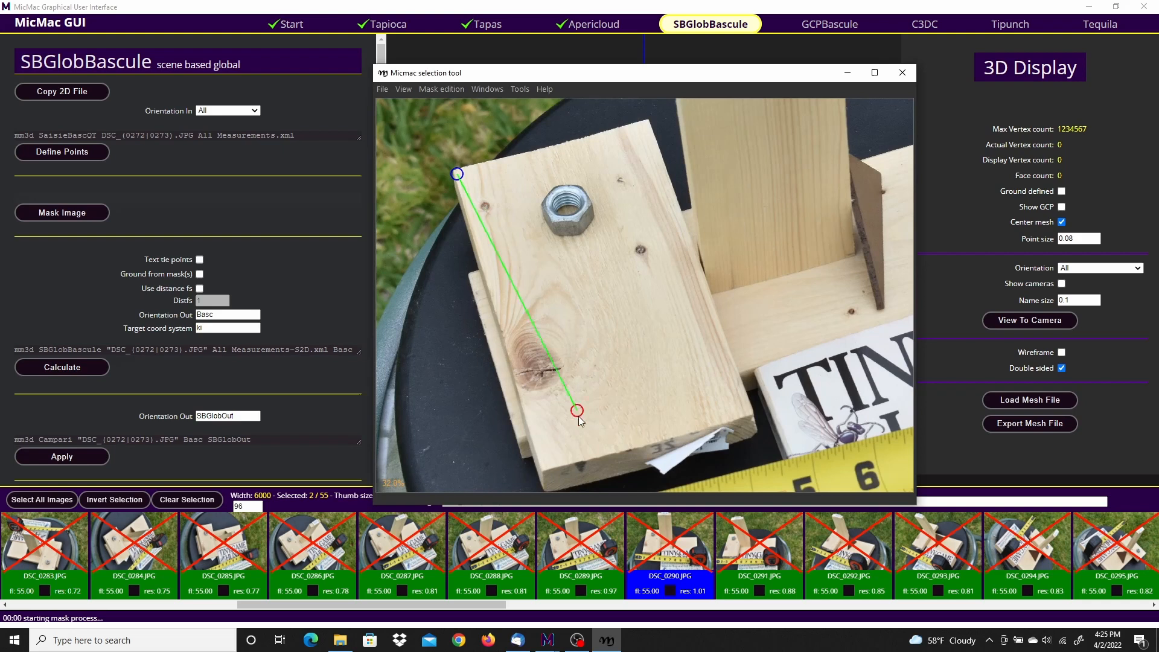
left_click(546, 462)
left_click(743, 408)
left_click(644, 126)
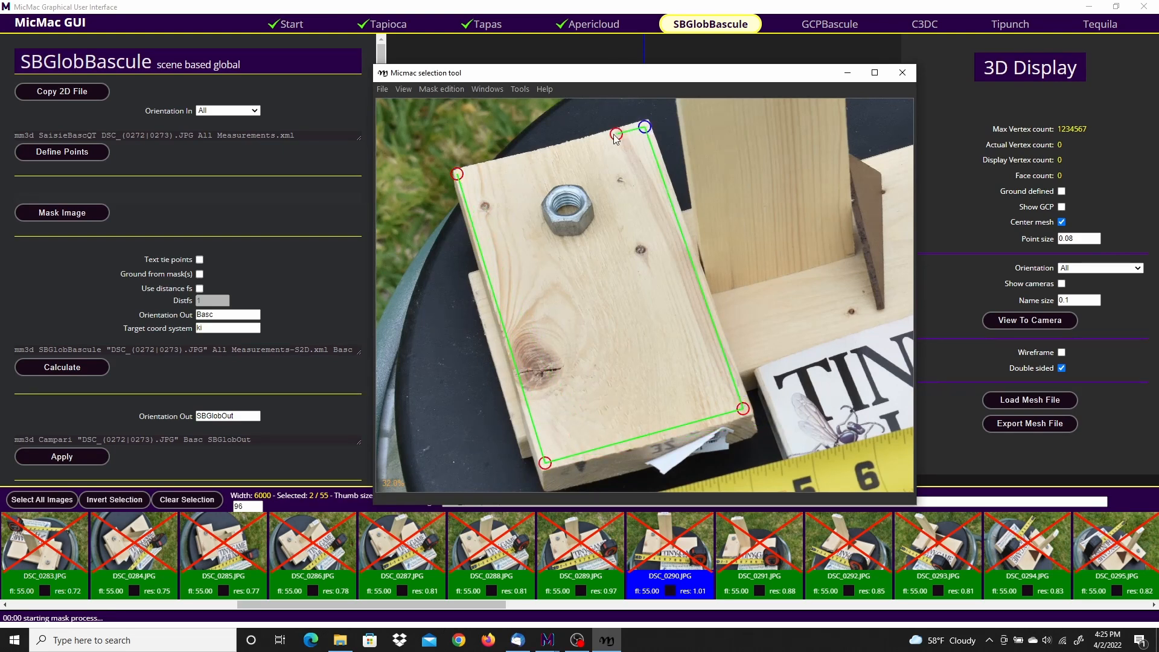
Step: Route the DSC_0289.JPG polygon closely around the hex nut to exclude it, then close the polygon and fill the mask
left_click(545, 151)
left_click(556, 175)
left_click(588, 181)
left_click(549, 246)
left_click(540, 176)
left_click(532, 159)
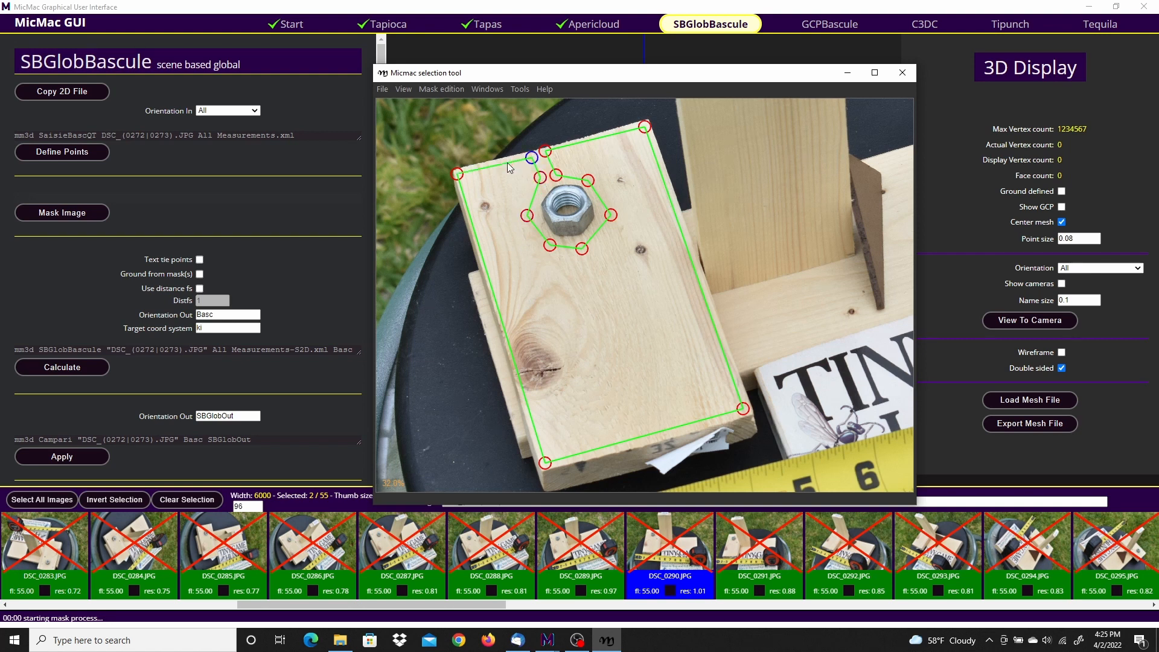
key("space")
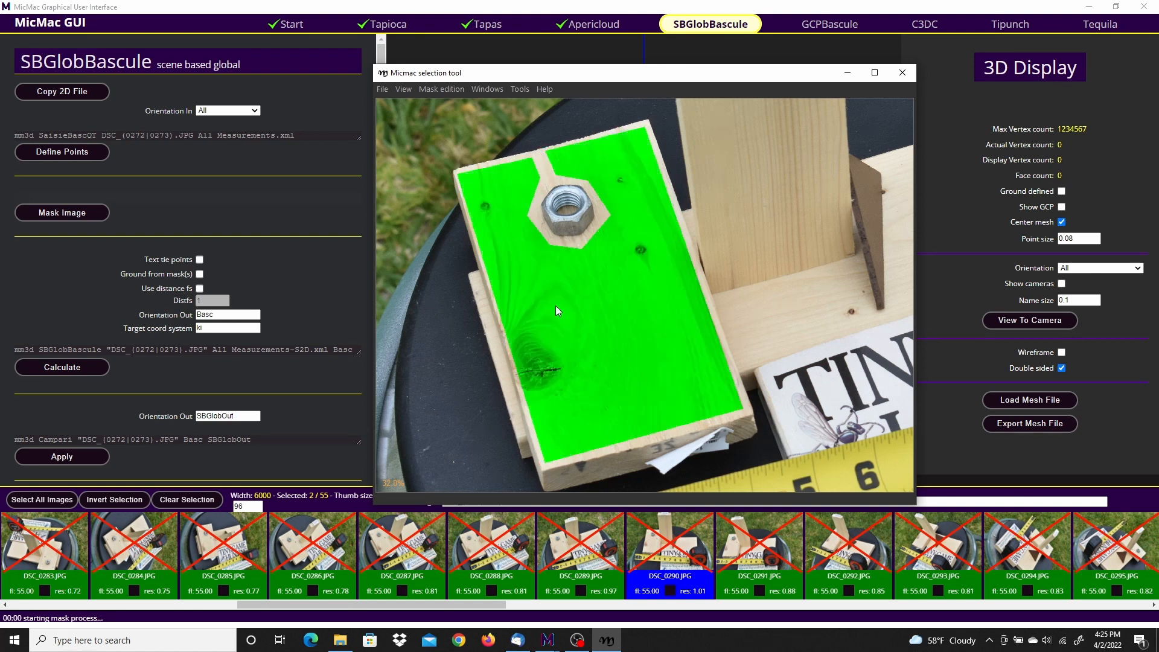
Step: Save the mask for DSC_0289.JPG and exit the selection tool
left_click(382, 89)
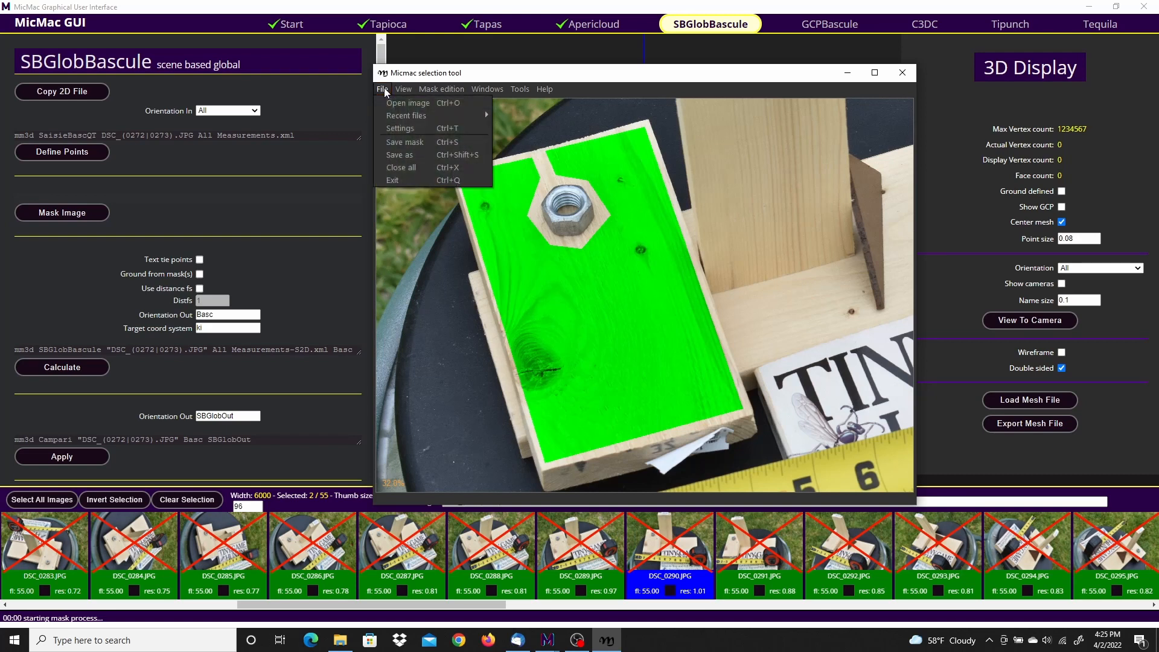
left_click(412, 145)
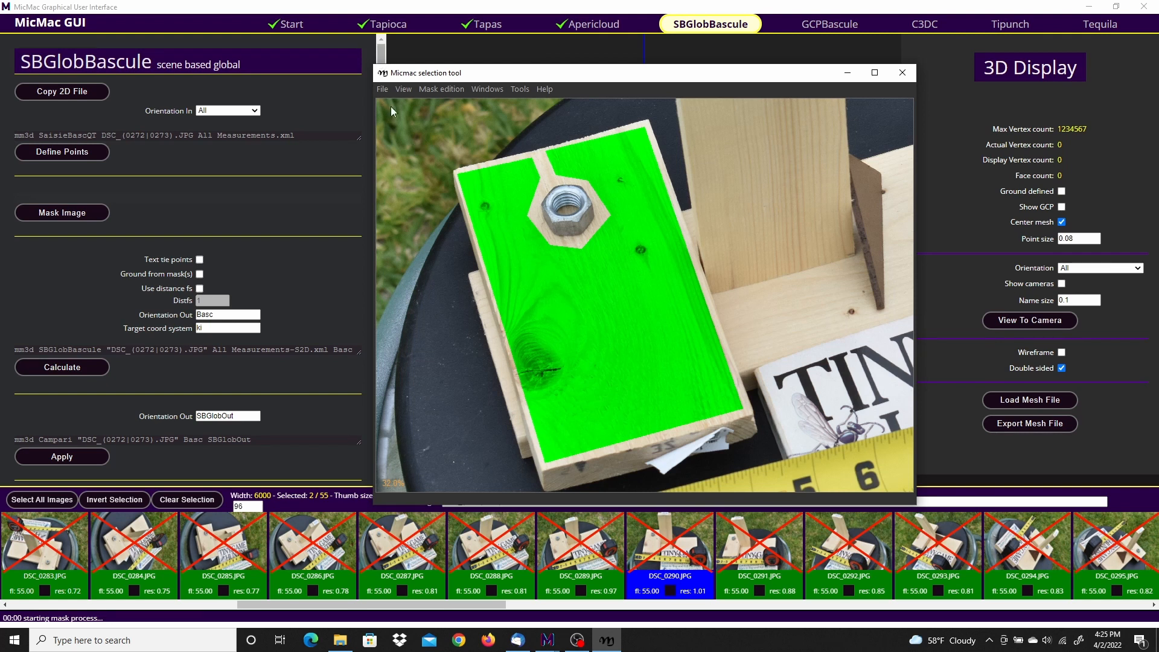
left_click(383, 89)
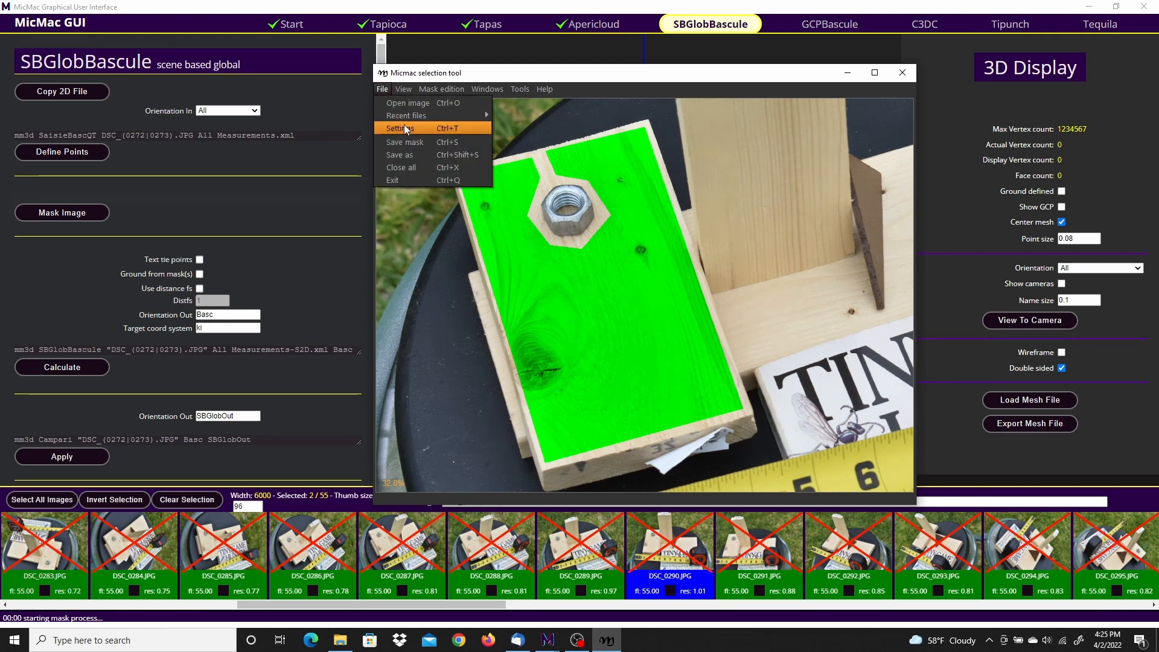
left_click(403, 143)
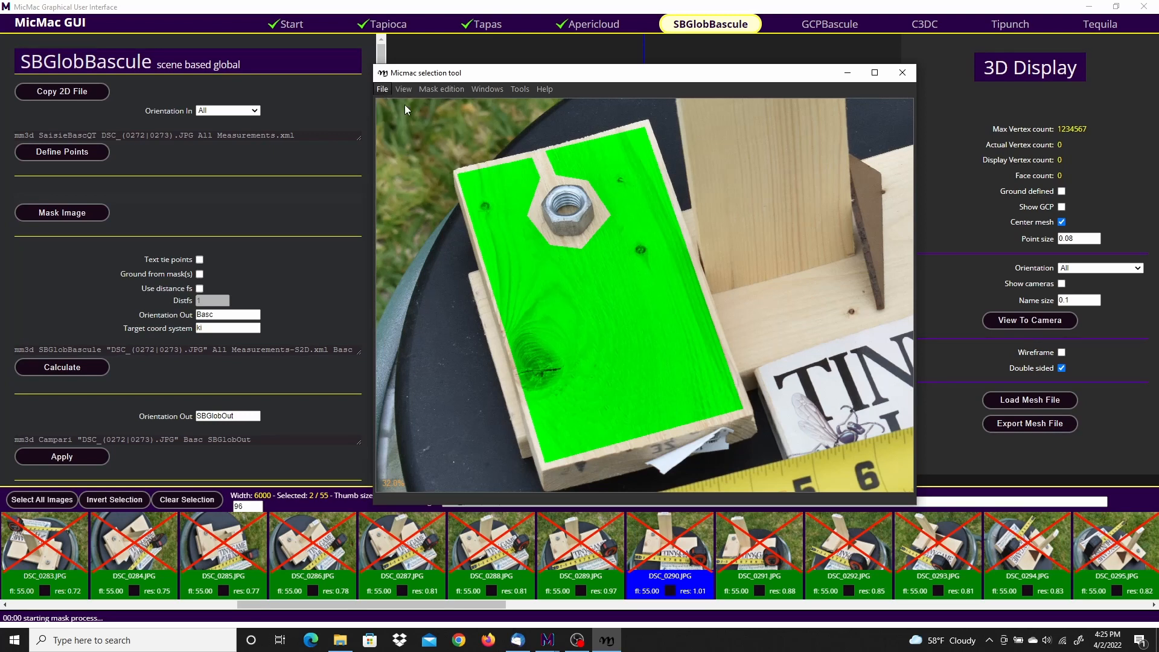
left_click(386, 90)
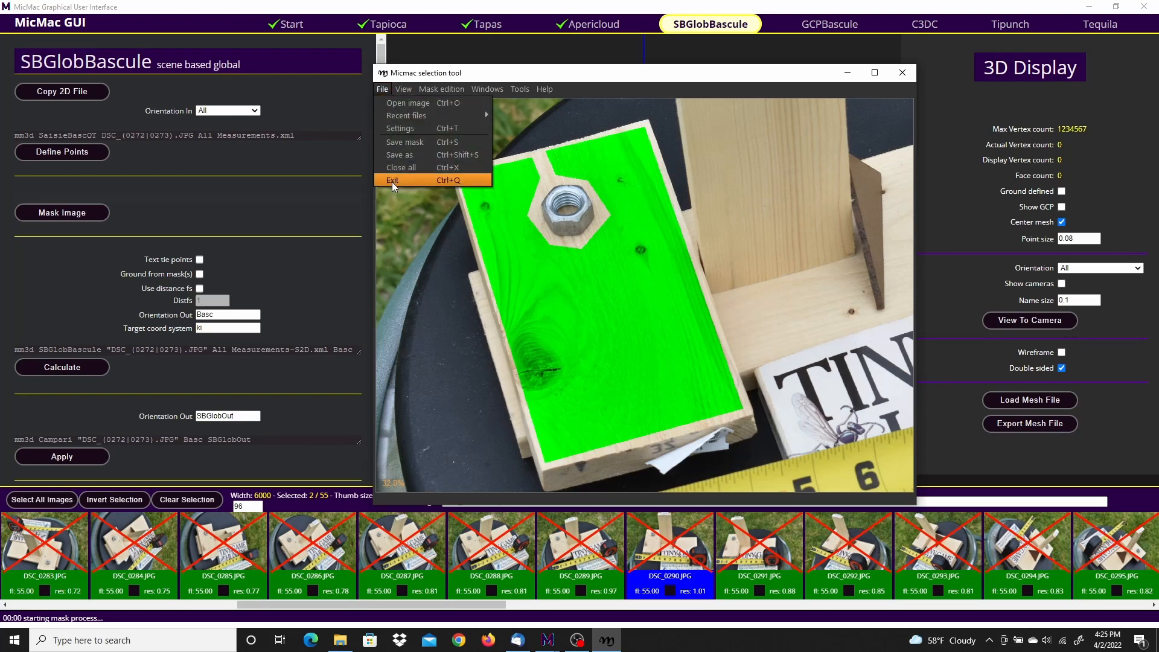
left_click(392, 181)
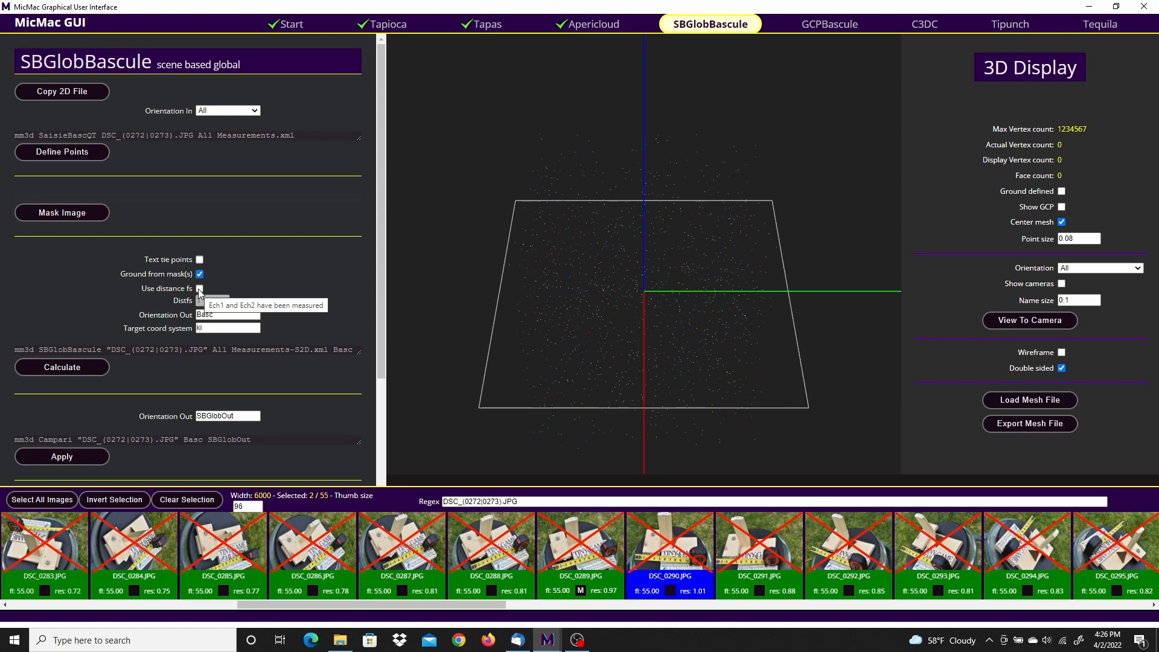
Step: Enable ground from mask(s) and use distance fs for SBGlobBascule, and set Distfs to 9
left_click(200, 289)
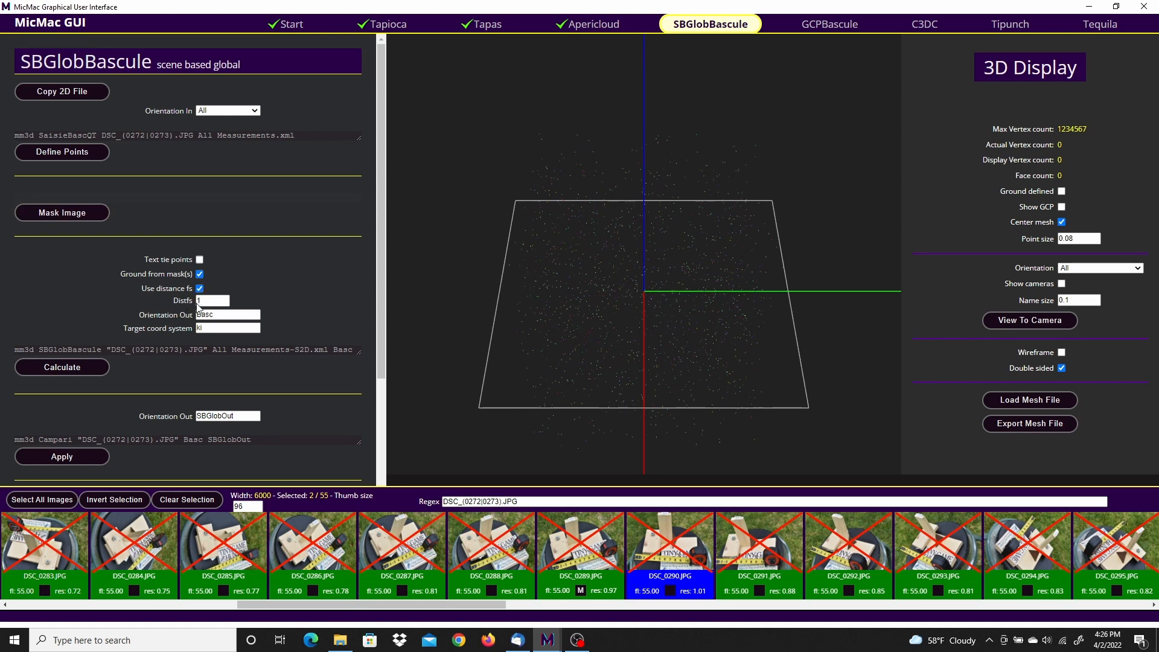
left_click(201, 301)
type("9")
left_click(226, 329)
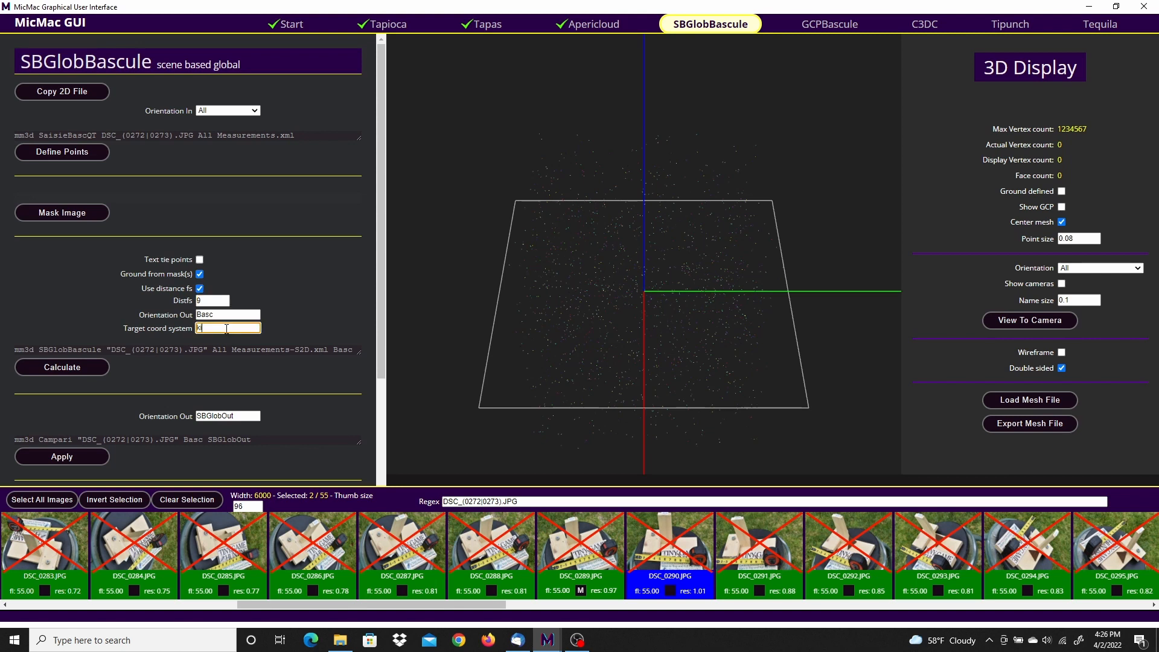
Step: Select all images, calculate the SBGlobBascule orientation, and close the run output
left_click(49, 501)
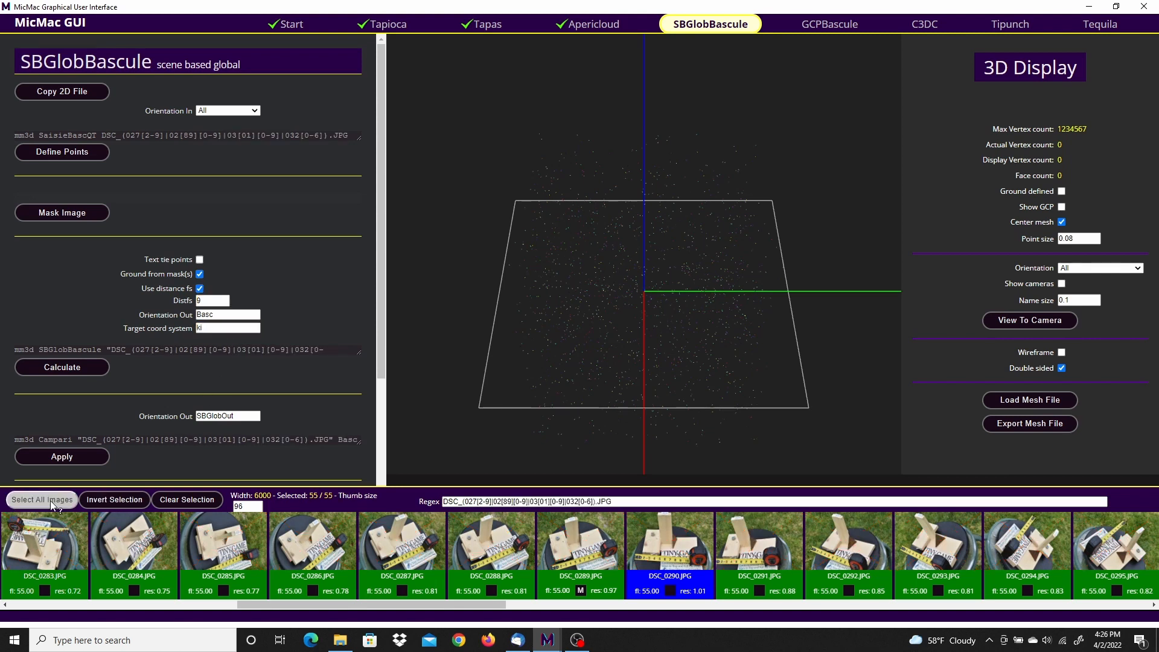
left_click(64, 366)
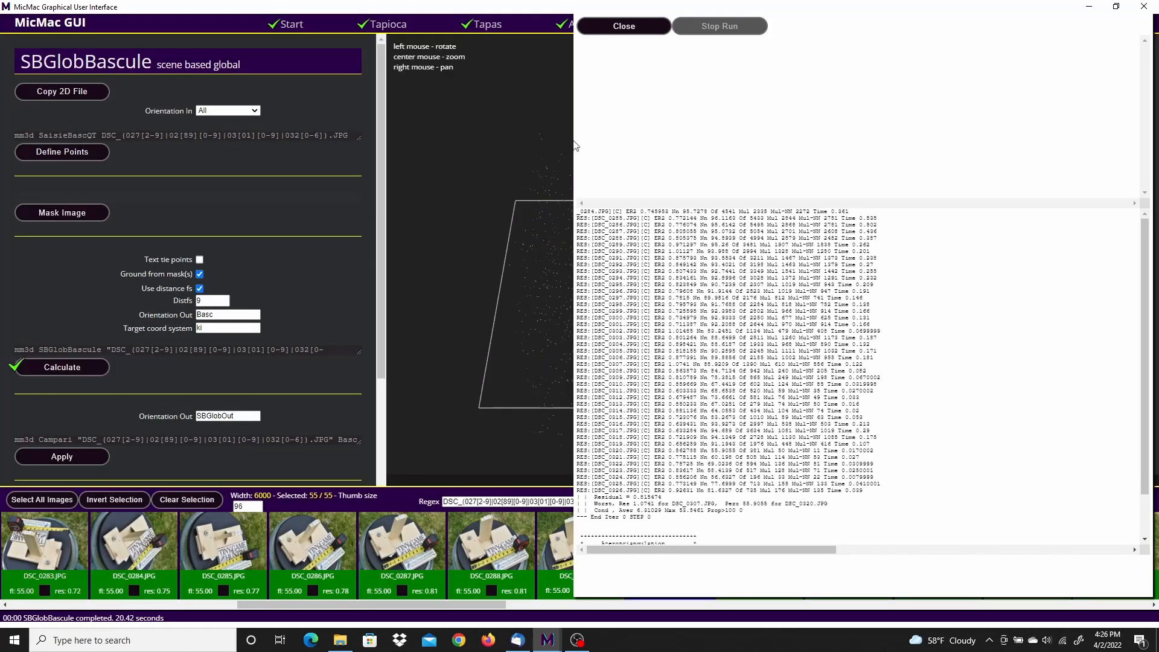
left_click(619, 27)
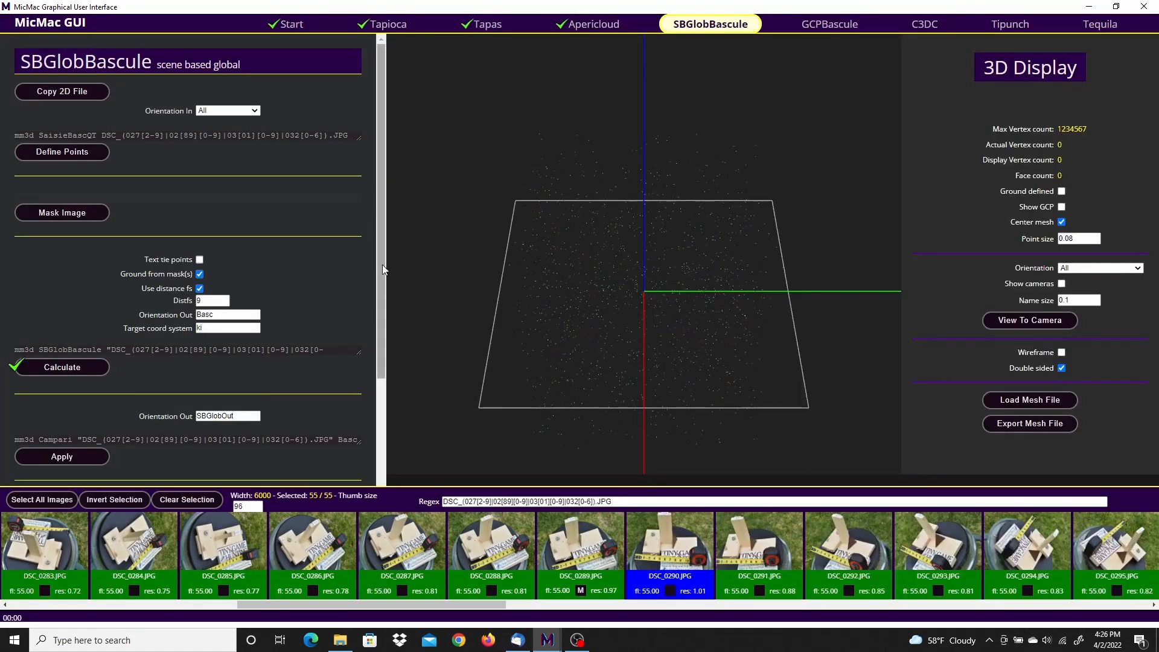
Step: Apply the orientation with Campari, using SBGlobOut as the output orientation, and close the run output
left_click_drag(382, 263, 393, 389)
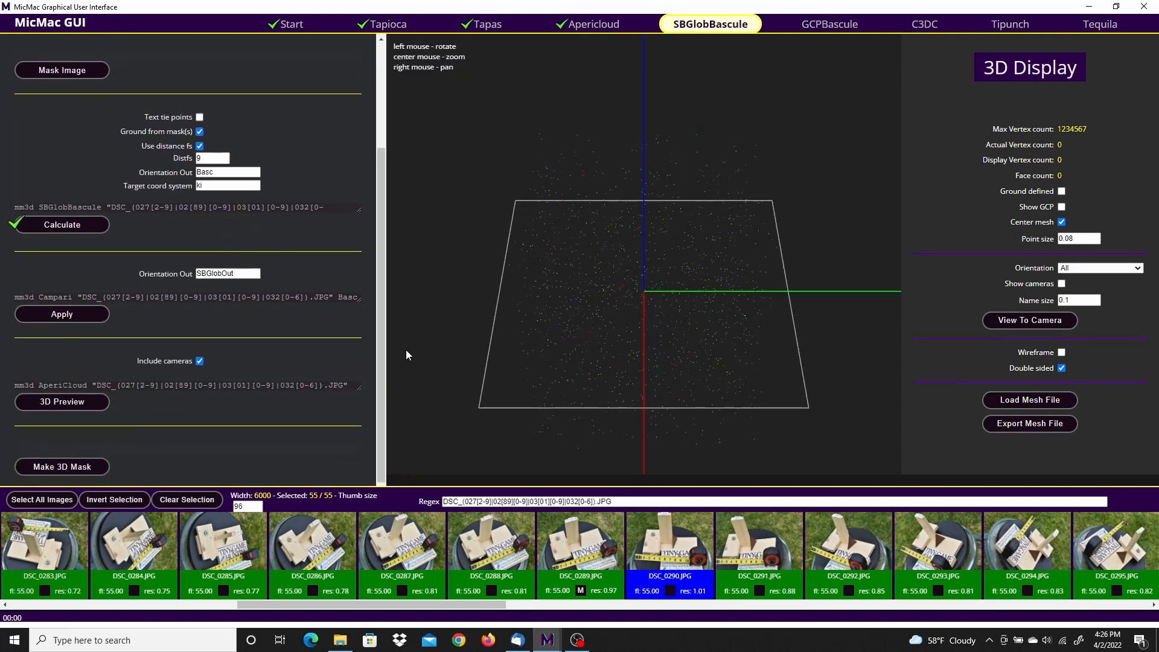
left_click(72, 314)
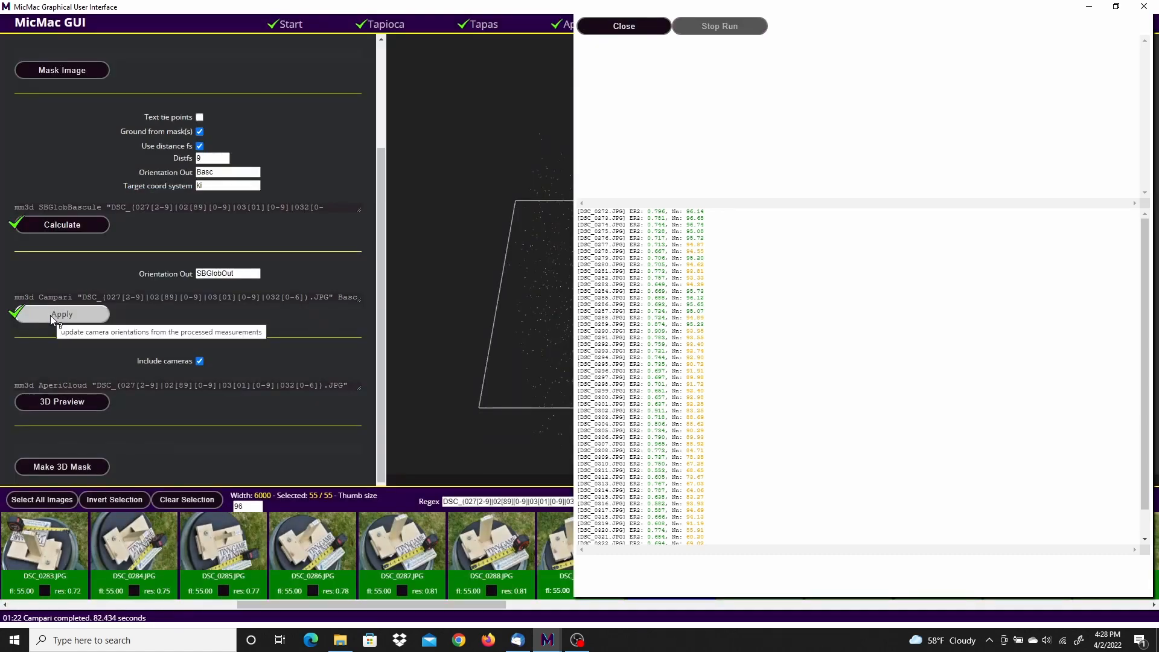
left_click(596, 26)
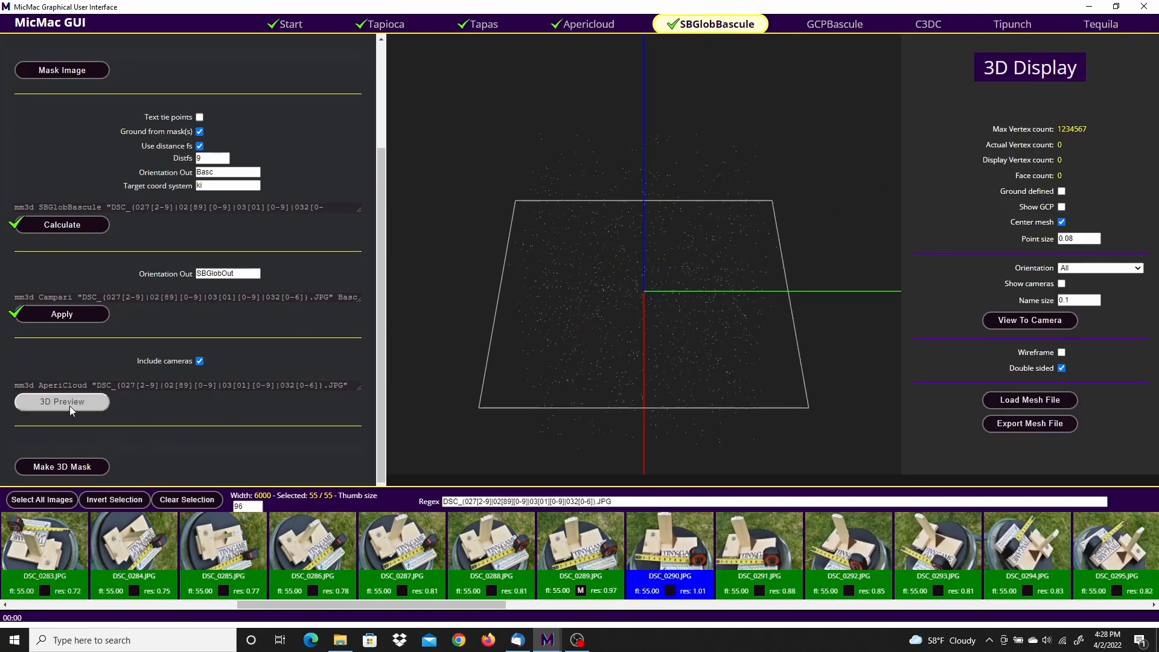
Step: Generate the 3D preview of the SBGlobOut orientation and turn on Ground defined for its display
left_click(46, 402)
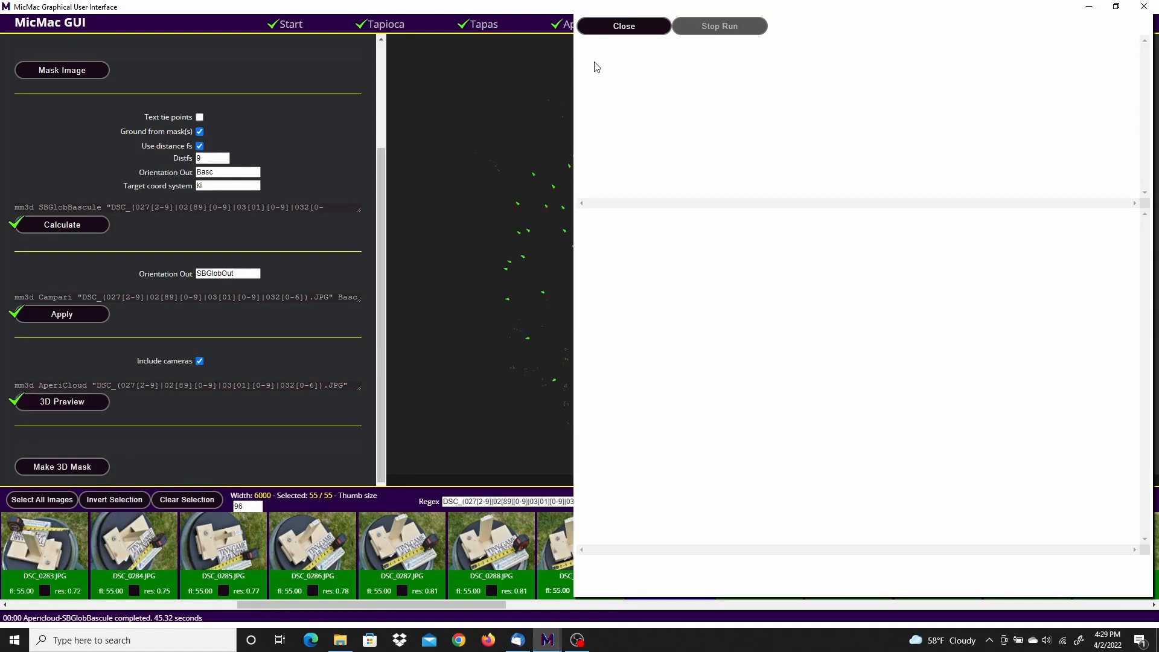
left_click(618, 29)
scroll(661, 371, "up", 5)
left_click_drag(732, 369, 700, 315)
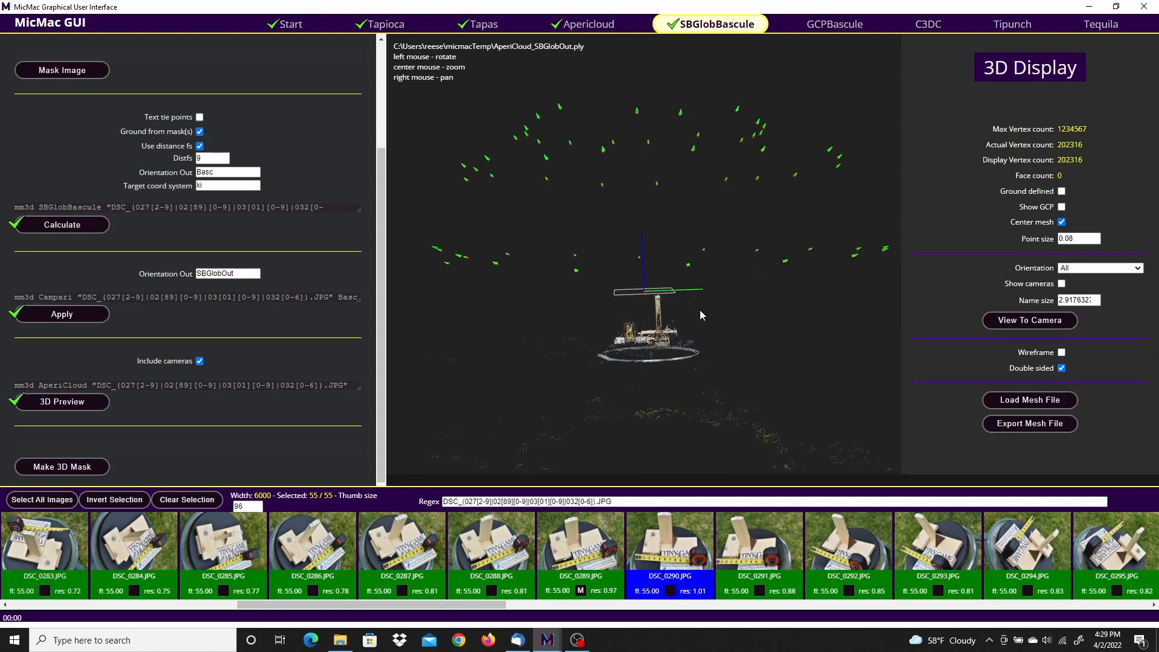
left_click(1062, 191)
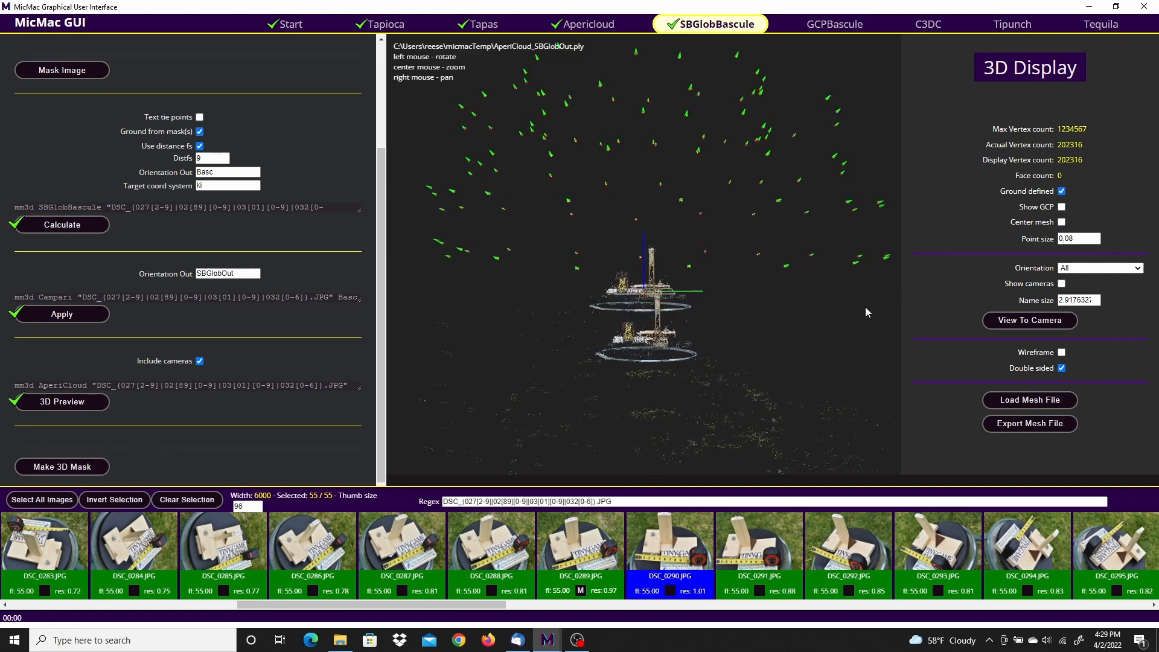
Step: Examine how the SBGlobOut point cloud aligns with the axes from several angles, and turn off Ground defined
scroll(727, 354, "up", 5)
scroll(727, 354, "up", 5)
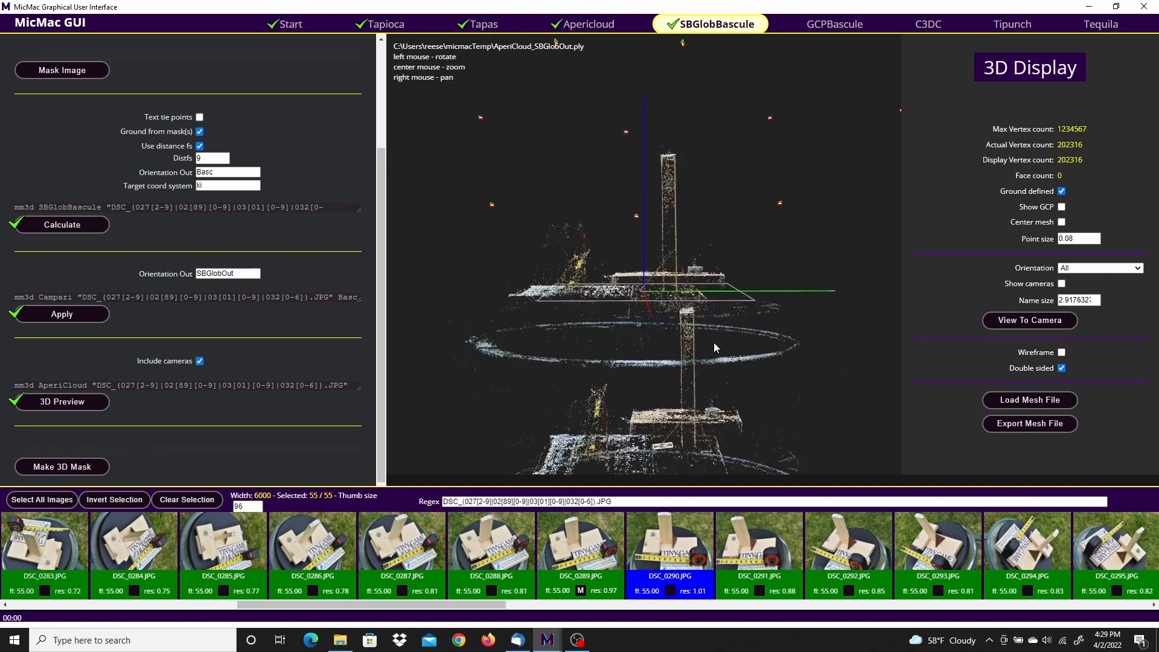
scroll(718, 350, "up", 2)
left_click_drag(601, 263, 693, 303)
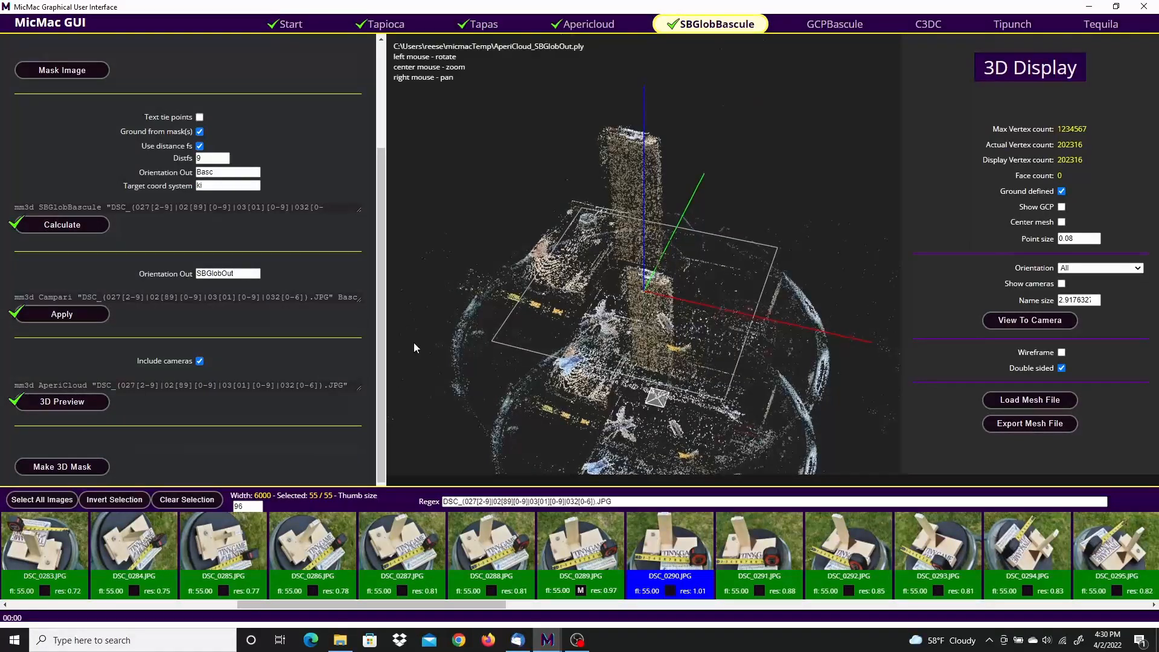
scroll(662, 379, "down", 4)
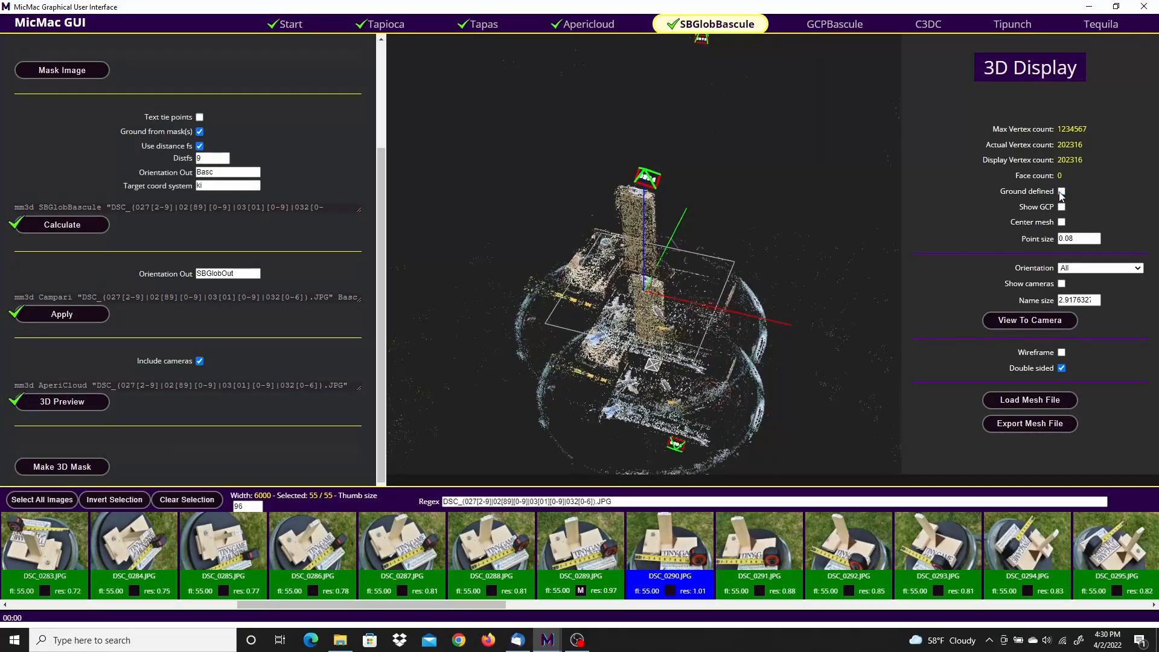
scroll(714, 305, "down", 5)
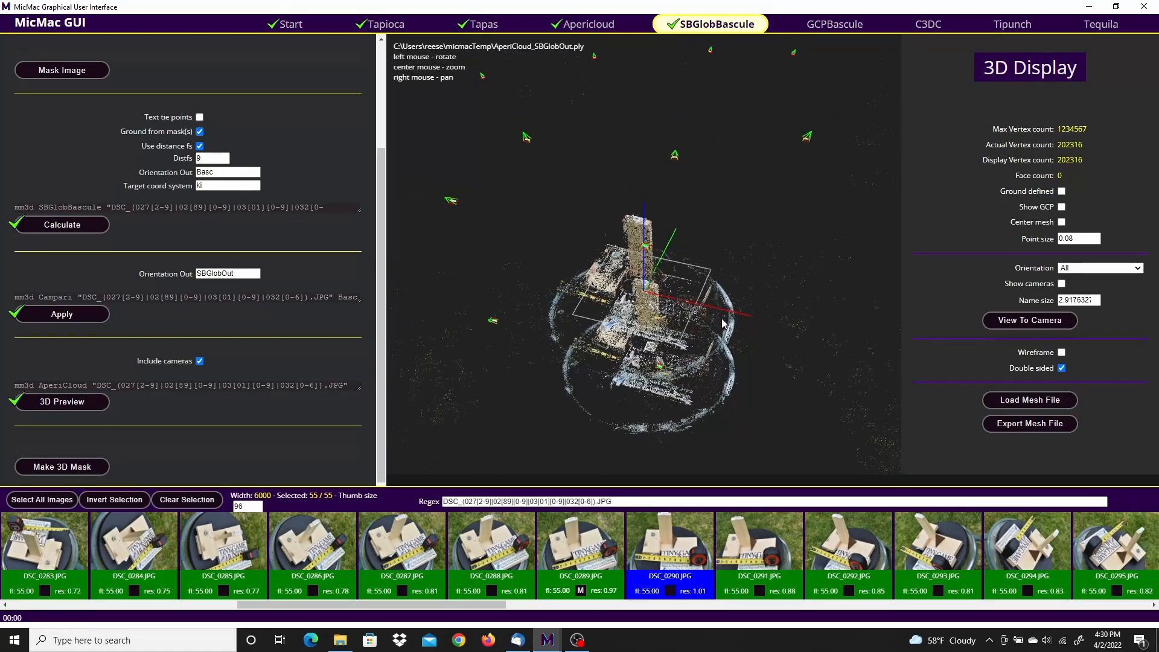
left_click_drag(723, 321, 747, 219)
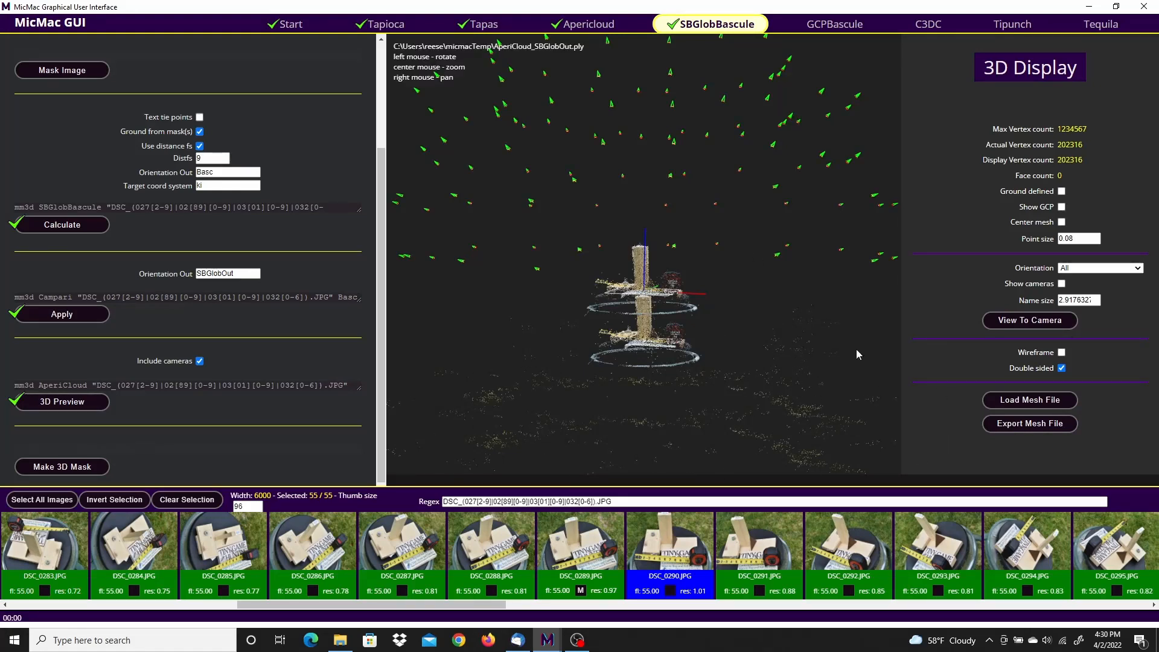
Step: Start a 3D mask, outline the whole round tabletop in the point cloud with a closed polygon, and add the points inside to the selection
left_click(69, 468)
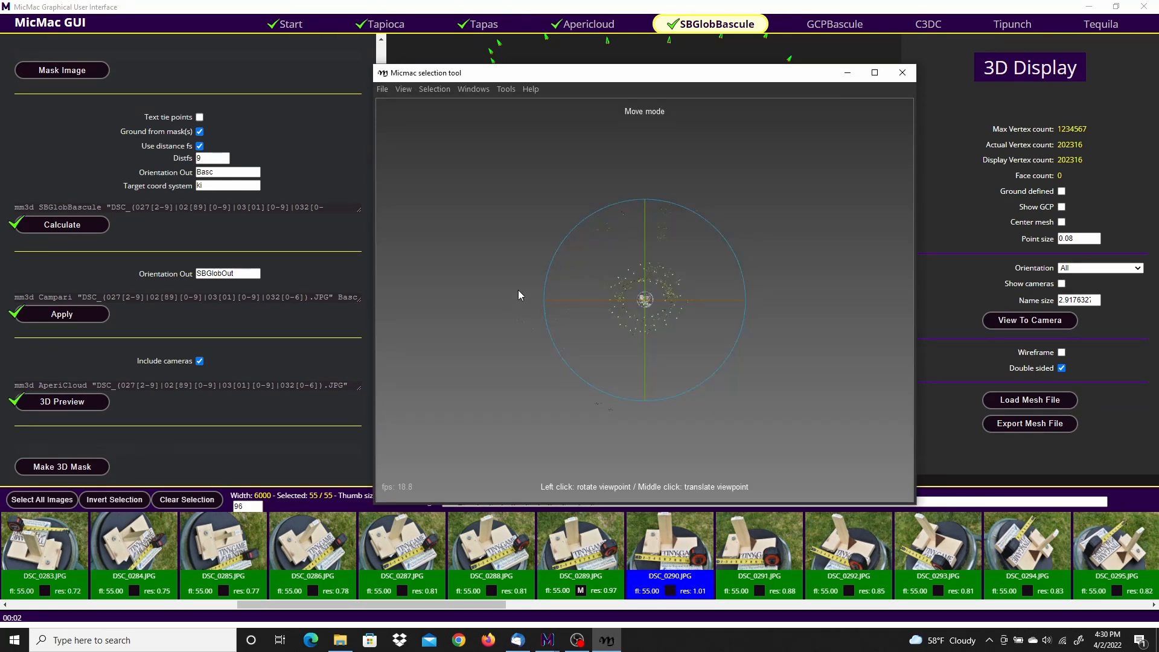
scroll(650, 303, "down", 3)
scroll(650, 307, "up", 6)
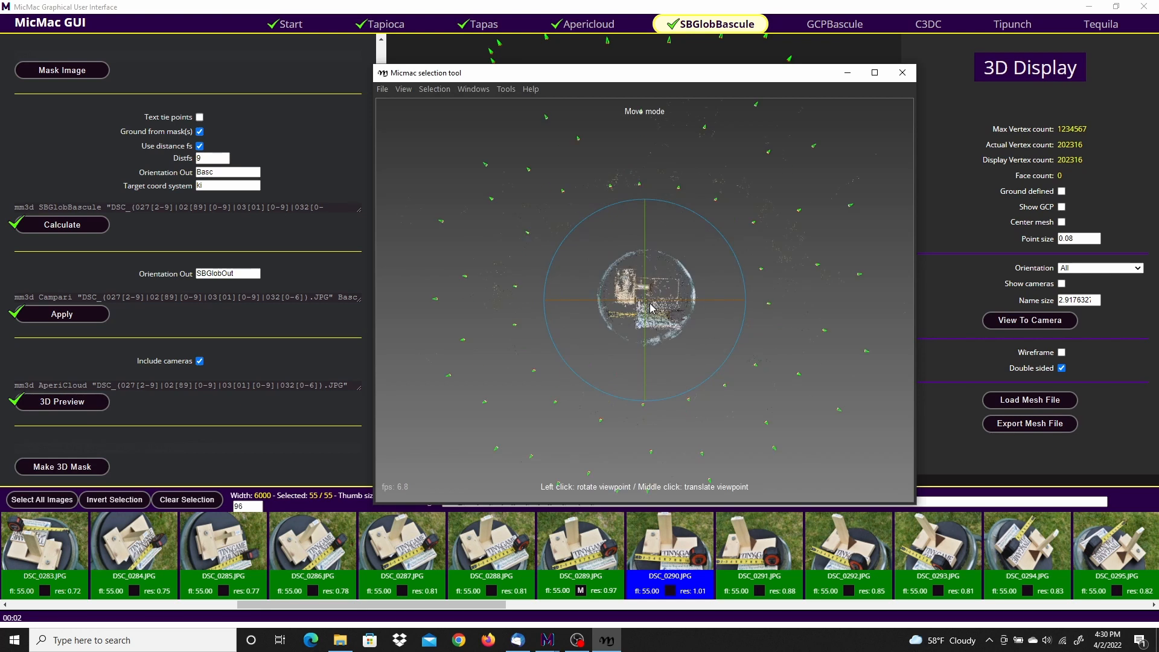
scroll(650, 307, "up", 3)
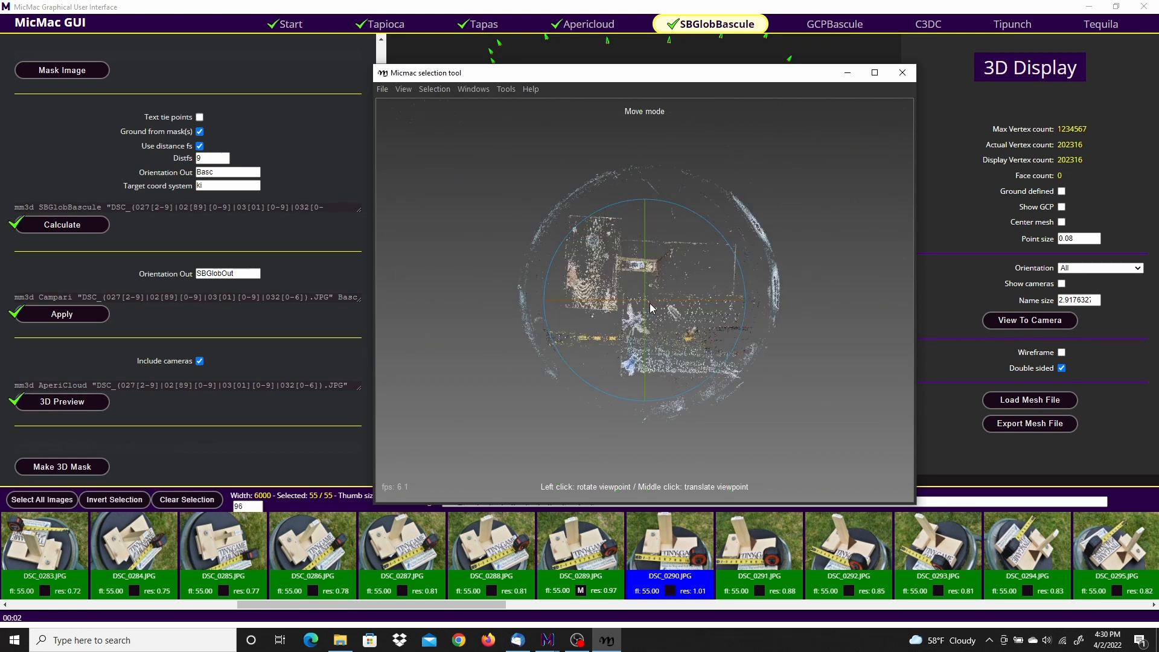
left_click(432, 89)
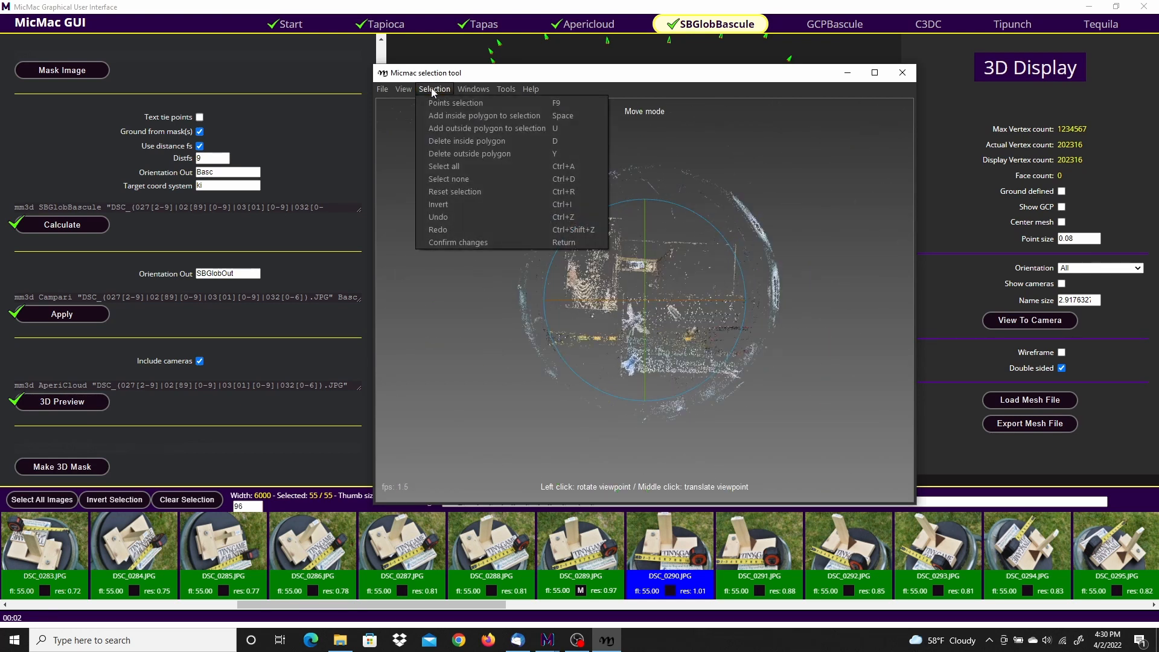
left_click(444, 104)
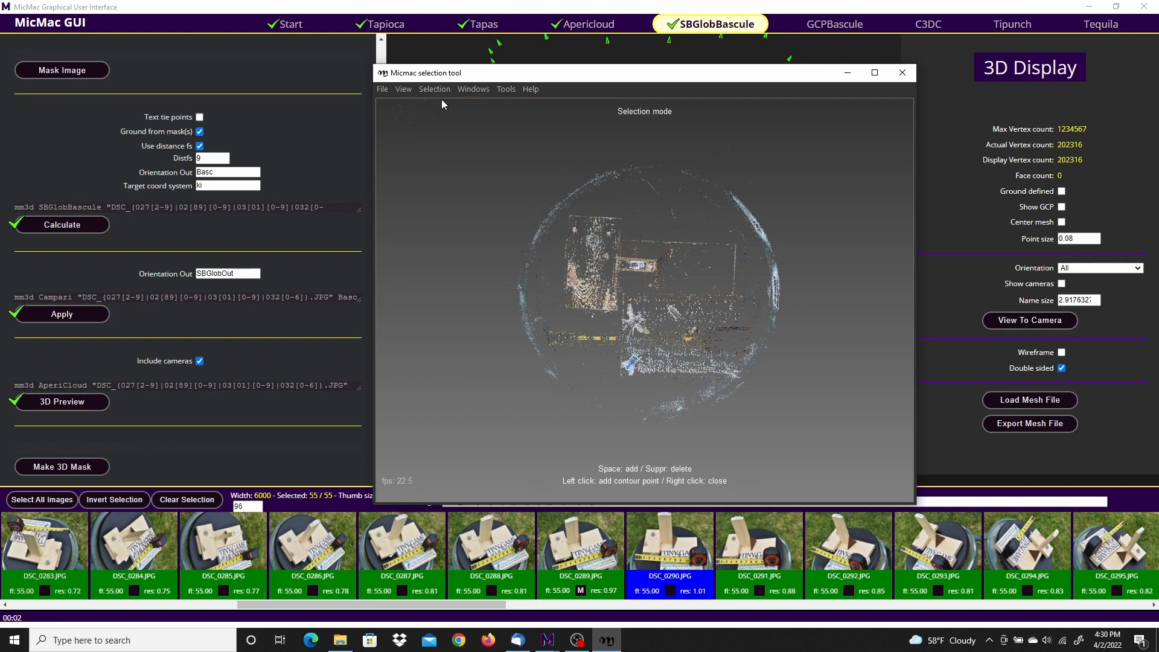
left_click(661, 436)
left_click(732, 418)
left_click(772, 374)
left_click(790, 244)
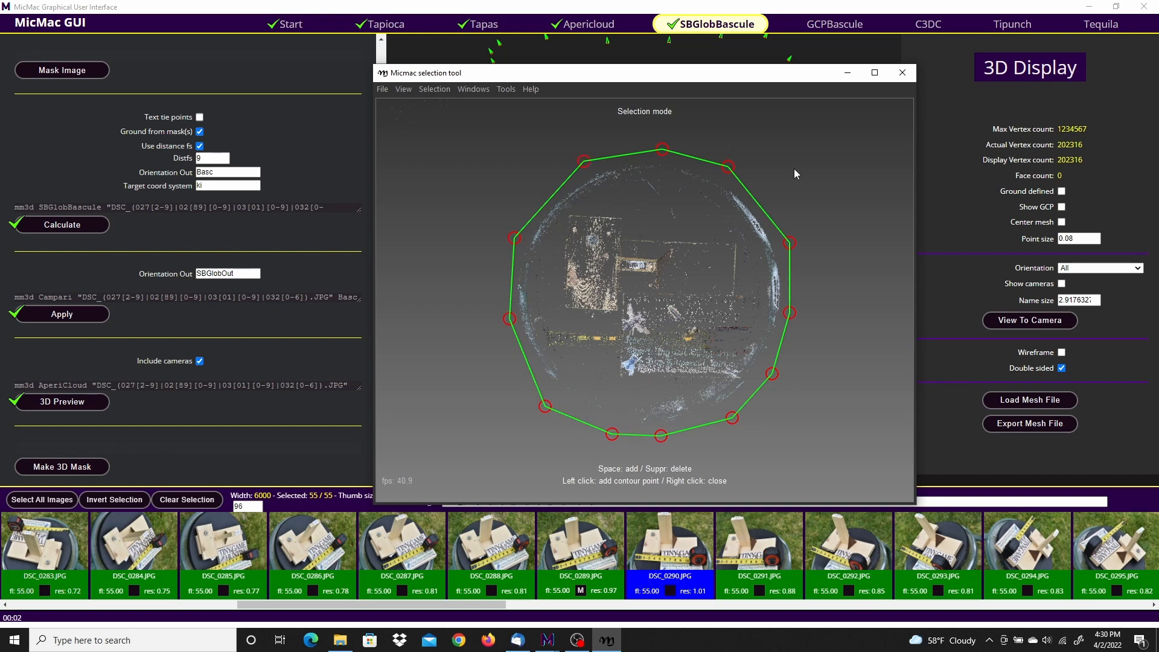
key("space")
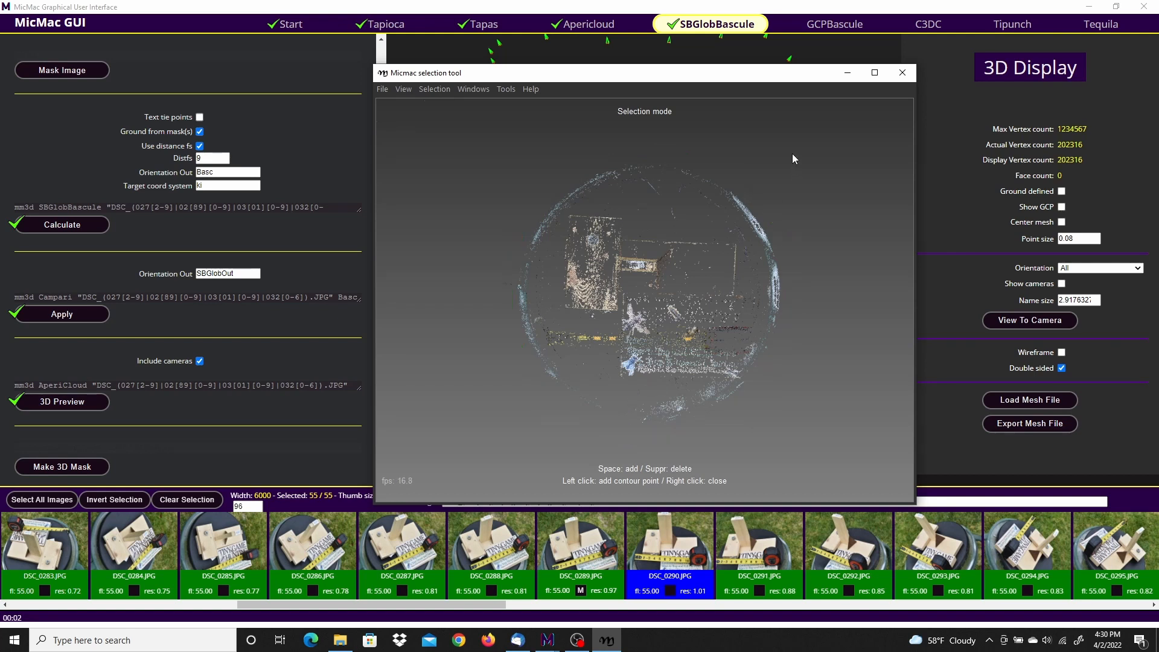
Step: Save the 3D mask's selection info and exit the Micmac selection tool
left_click(382, 91)
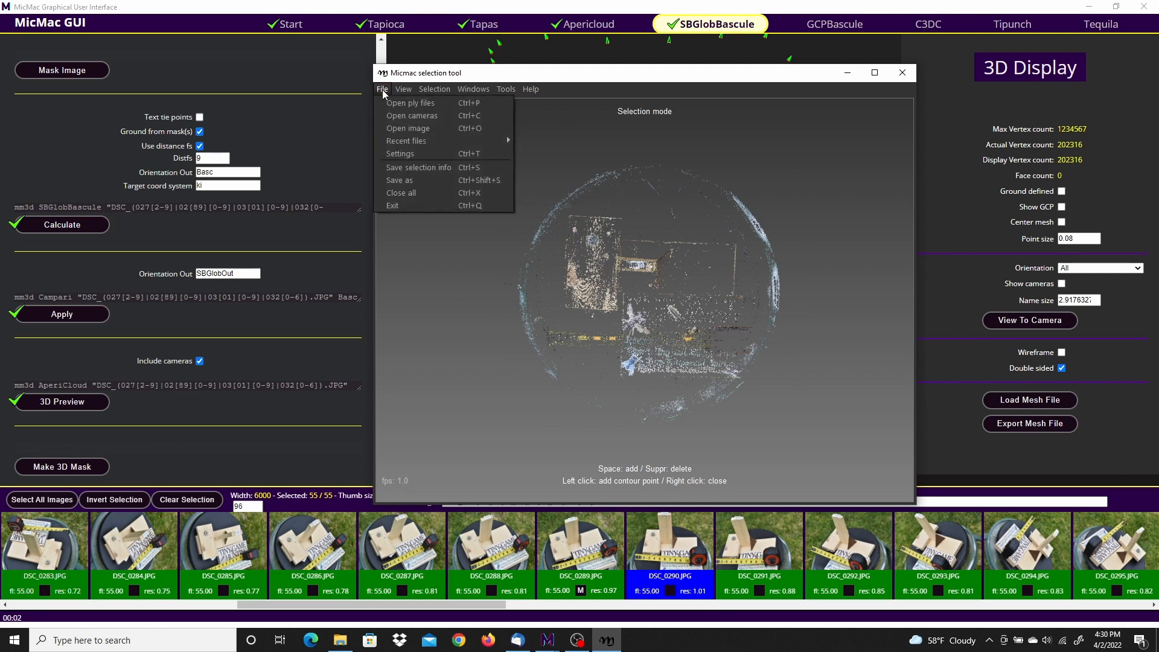
left_click(415, 169)
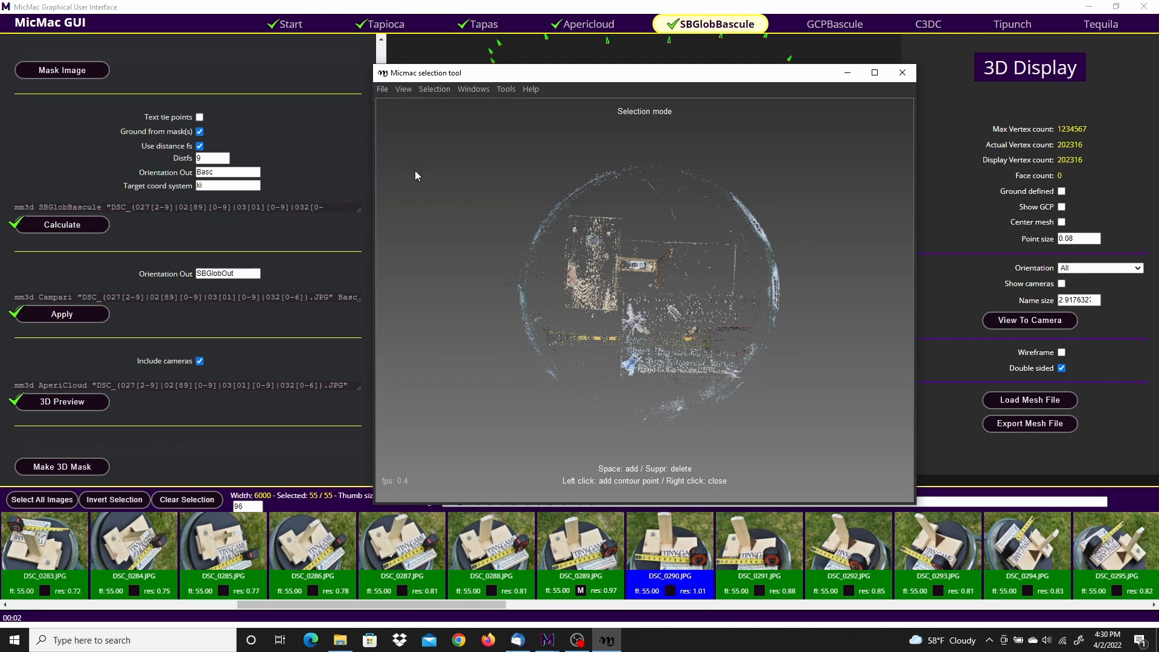
left_click(383, 89)
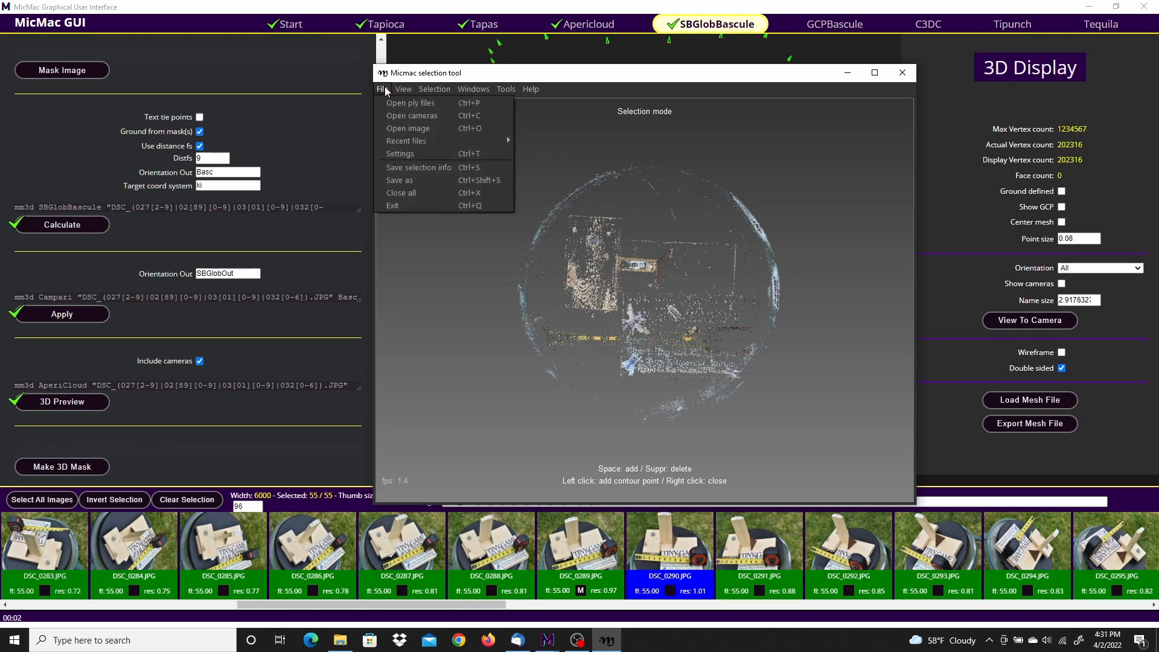
left_click(401, 205)
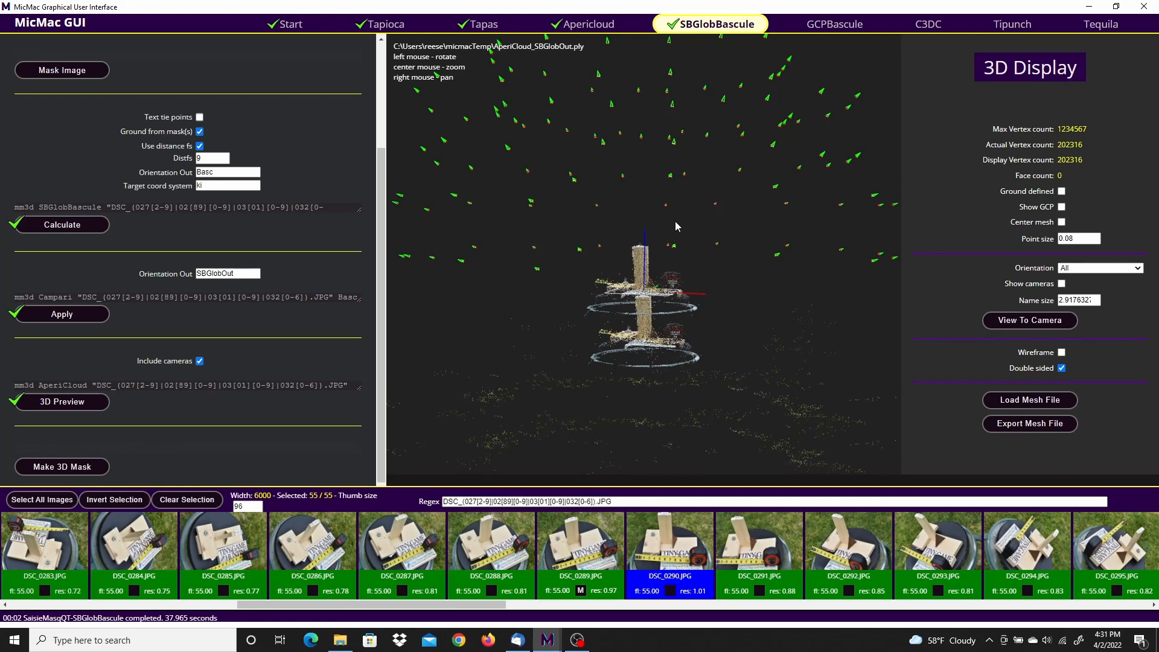
Step: Generate the C3DC dense cloud in MicMac mode, and close the run output when it completes
left_click(927, 25)
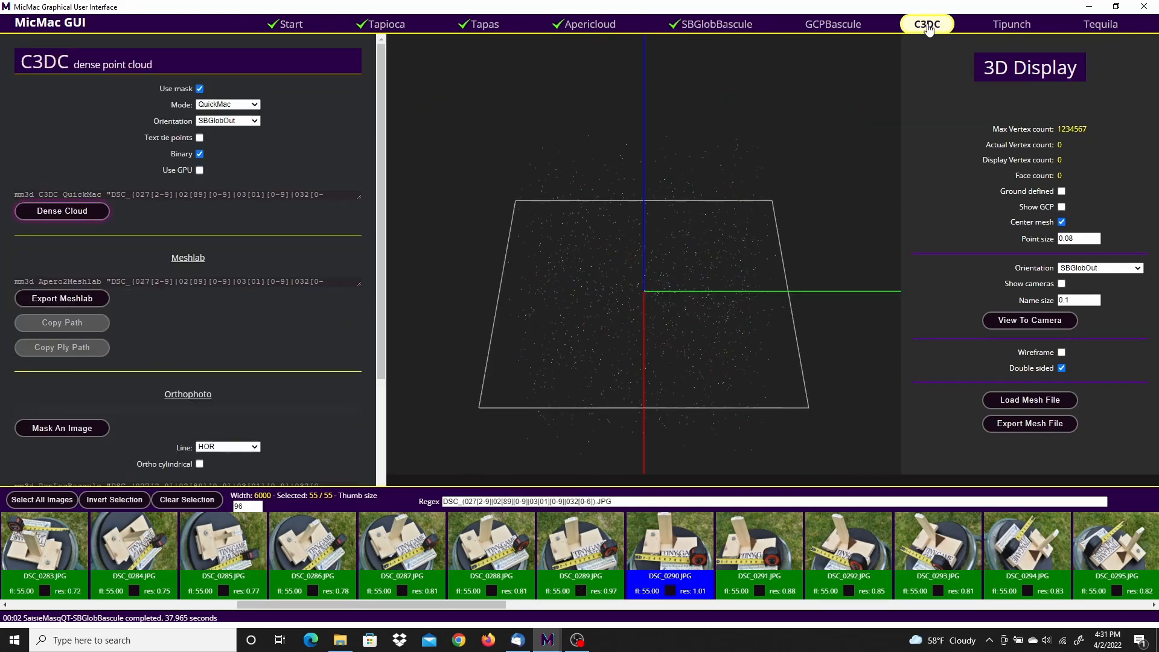
left_click(257, 106)
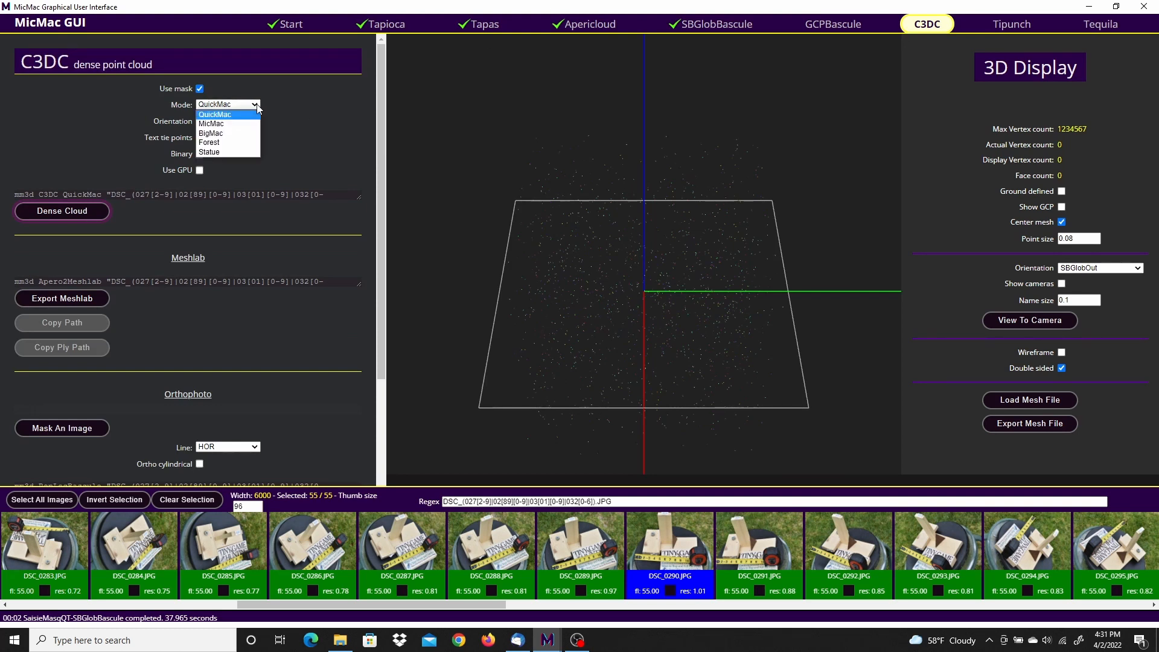
left_click(221, 124)
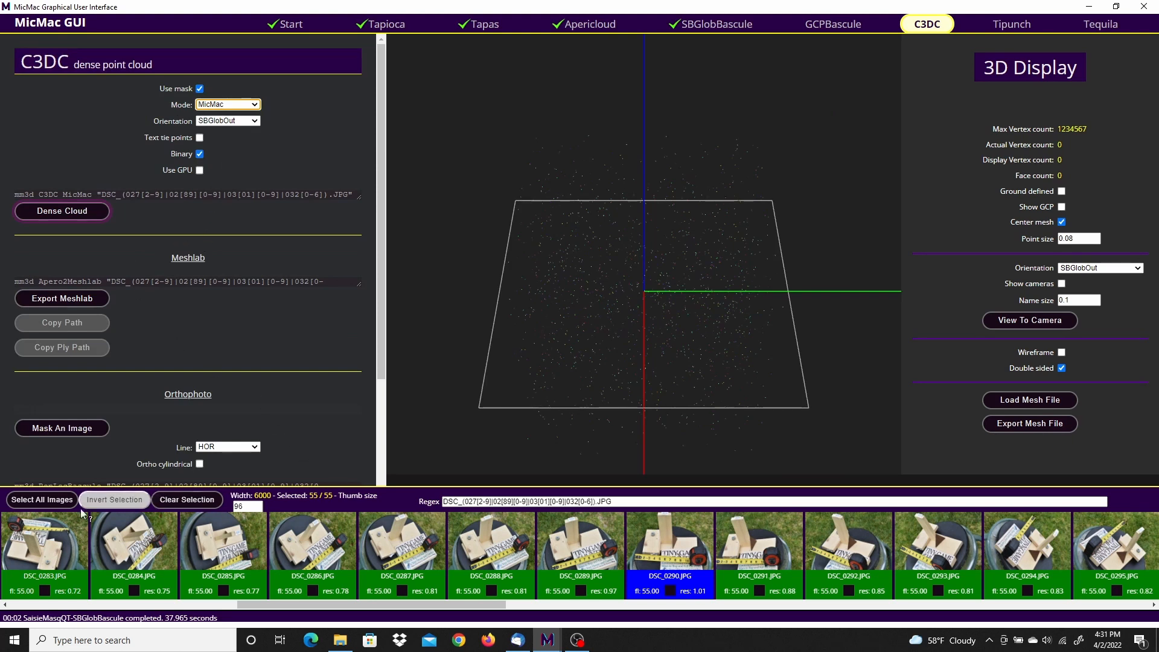
left_click(58, 211)
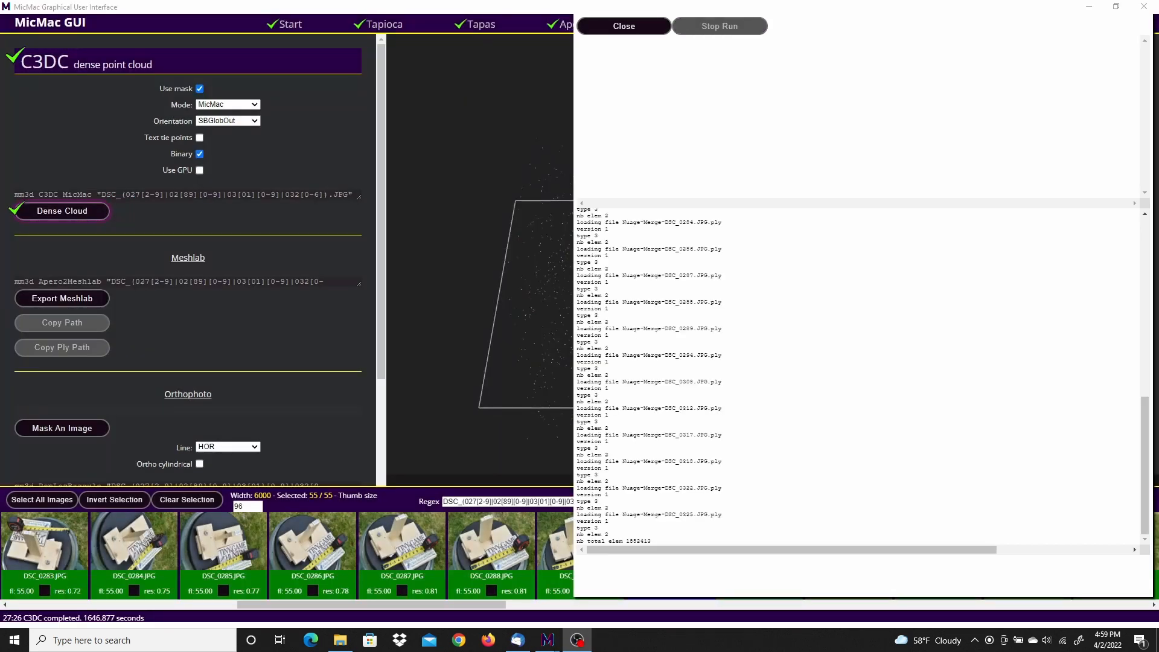
left_click(652, 27)
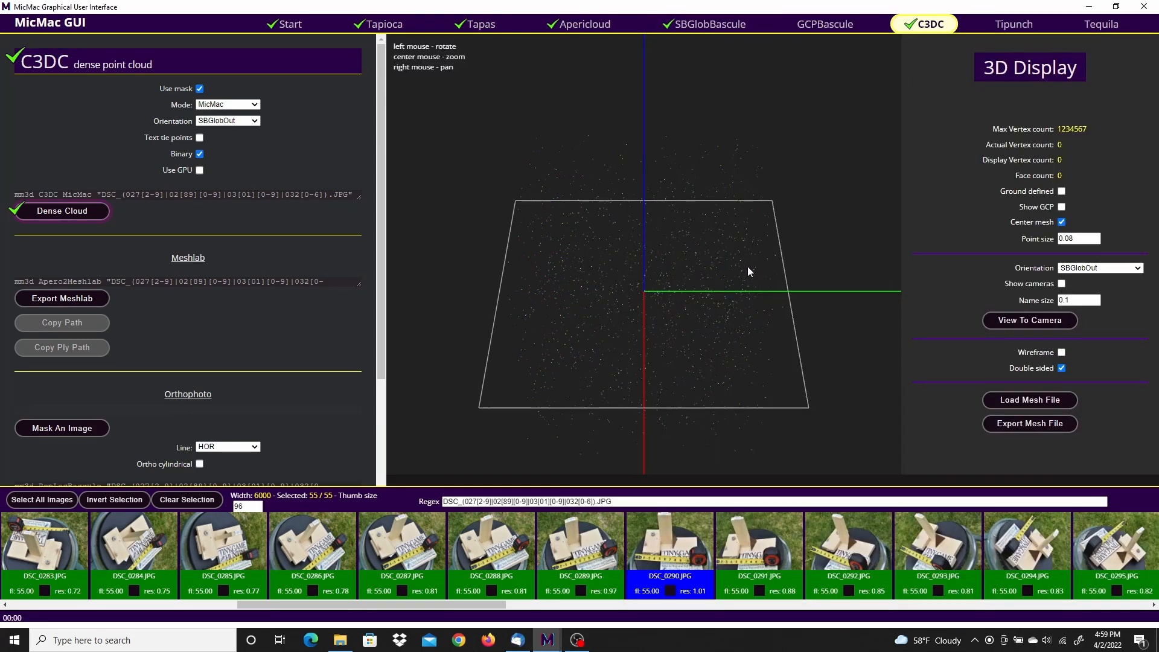
scroll(722, 265, "up", 3)
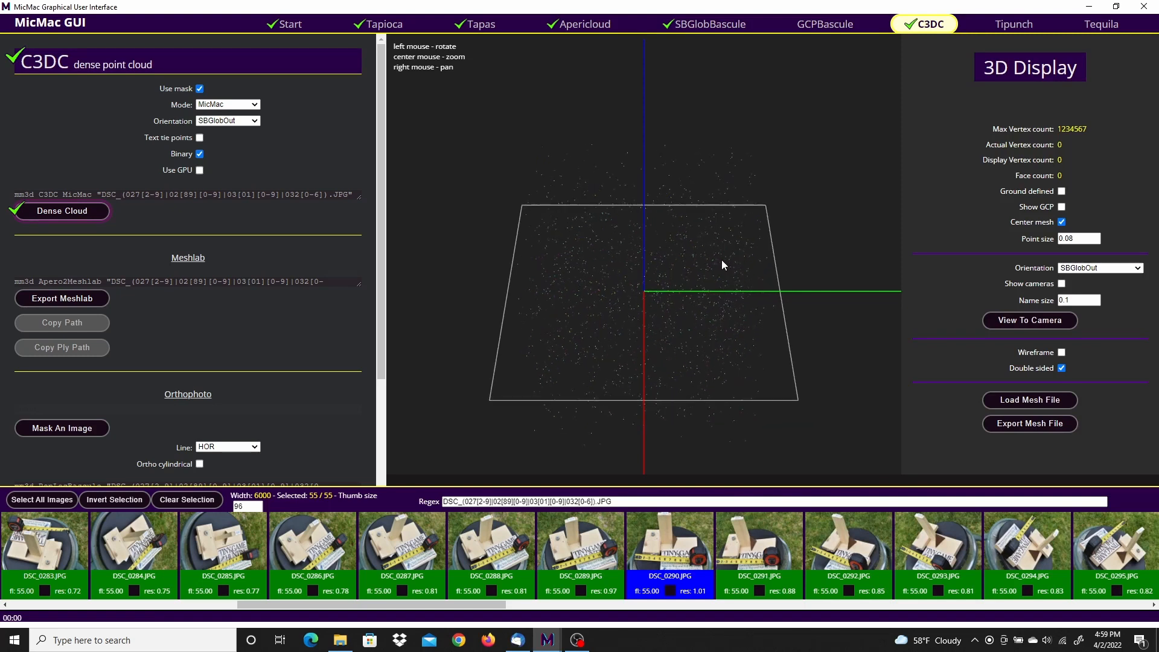
scroll(723, 265, "up", 1)
scroll(723, 264, "down", 1)
scroll(722, 264, "up", 1)
scroll(722, 264, "down", 1)
scroll(723, 265, "up", 1)
scroll(722, 265, "down", 1)
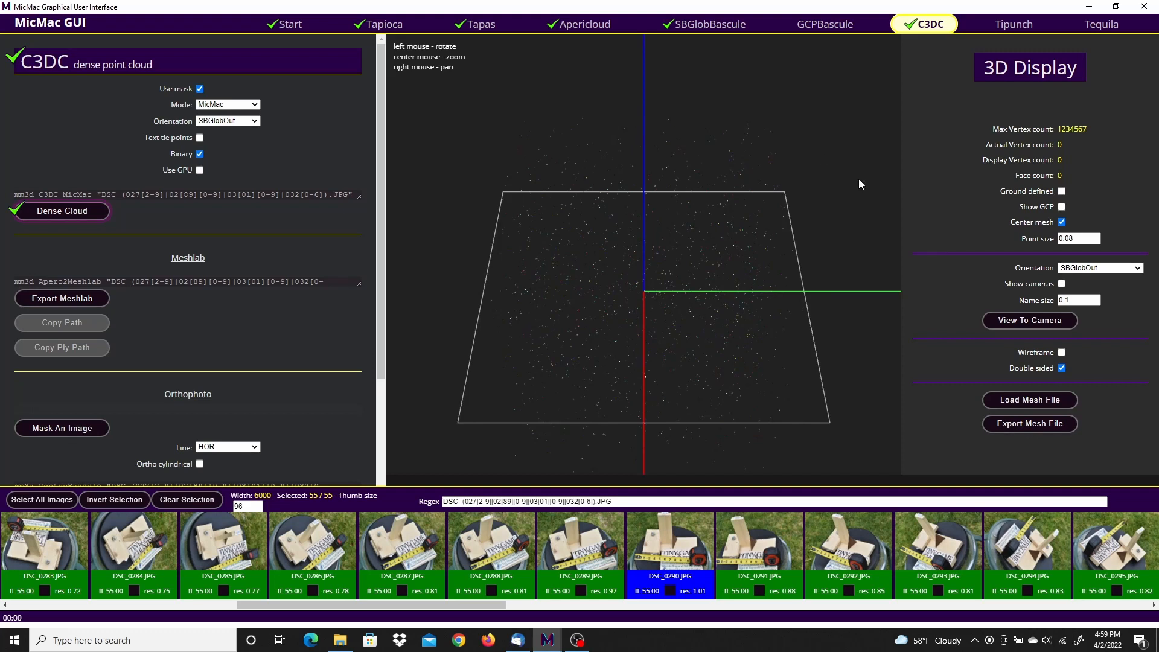
Step: Close MicMac GUI and launch it again
left_click(1144, 7)
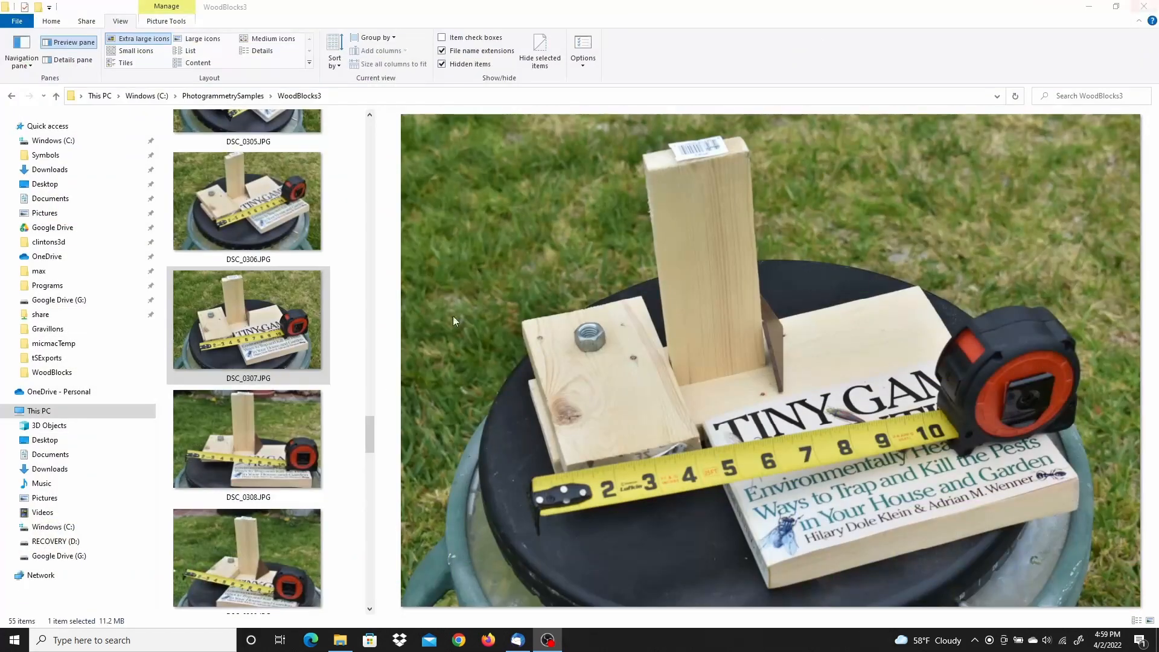
left_click(14, 639)
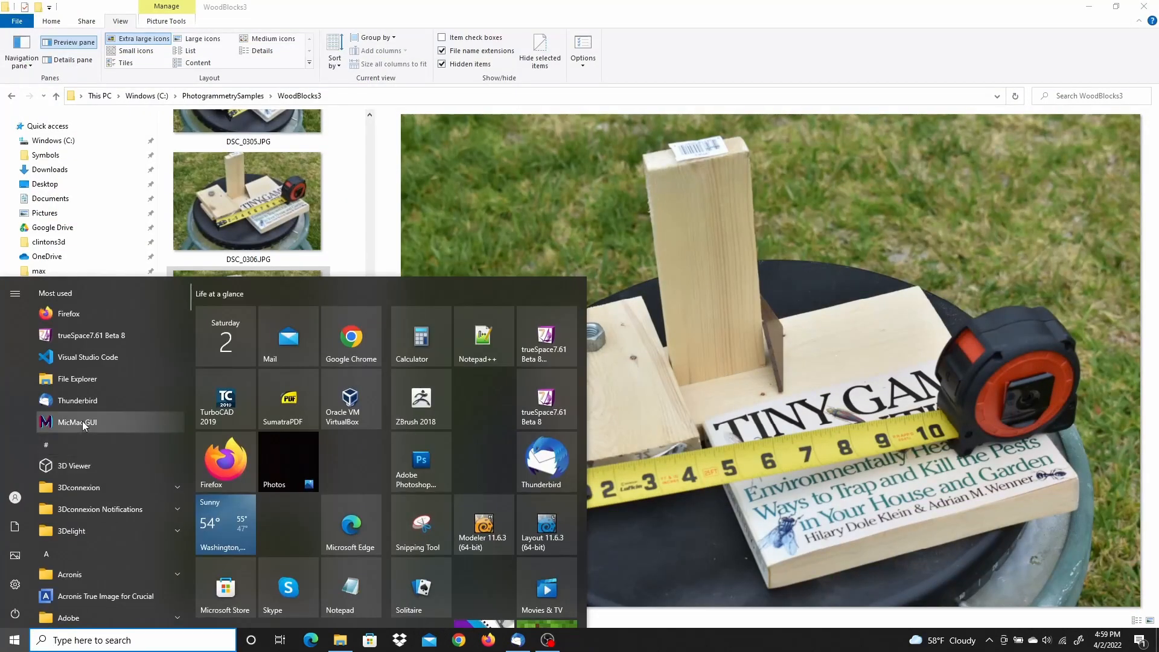
left_click(82, 421)
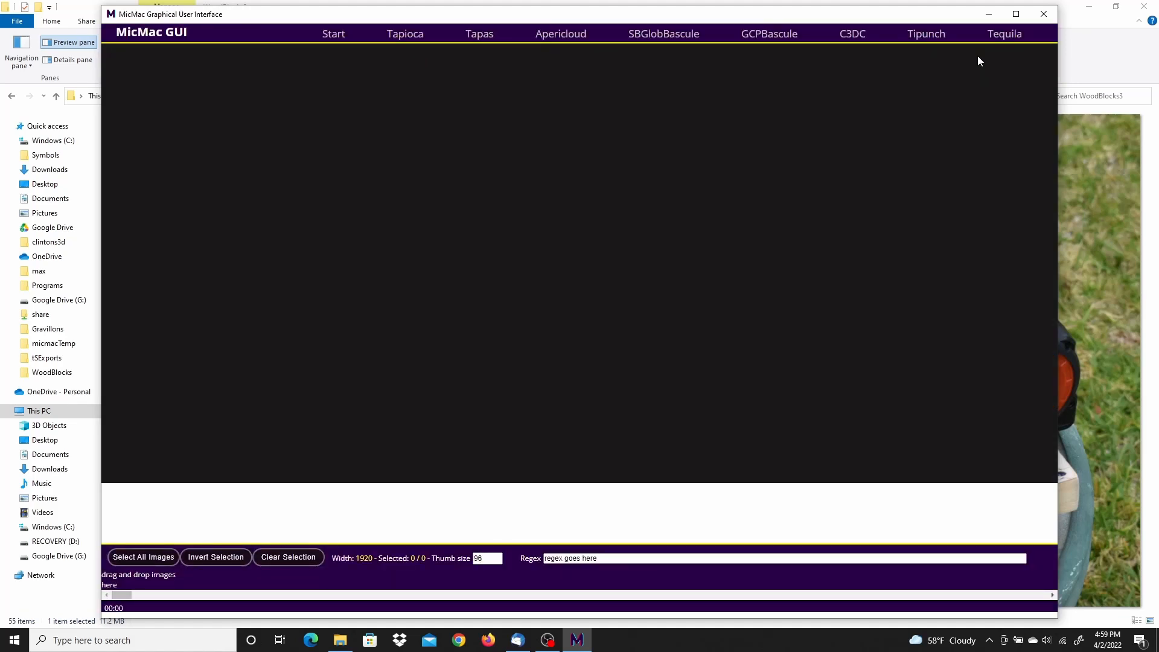
Step: Load the mesh file C3DC_MicMac.ply from the micmacTemp folder into the C3DC 3D display
left_click(852, 34)
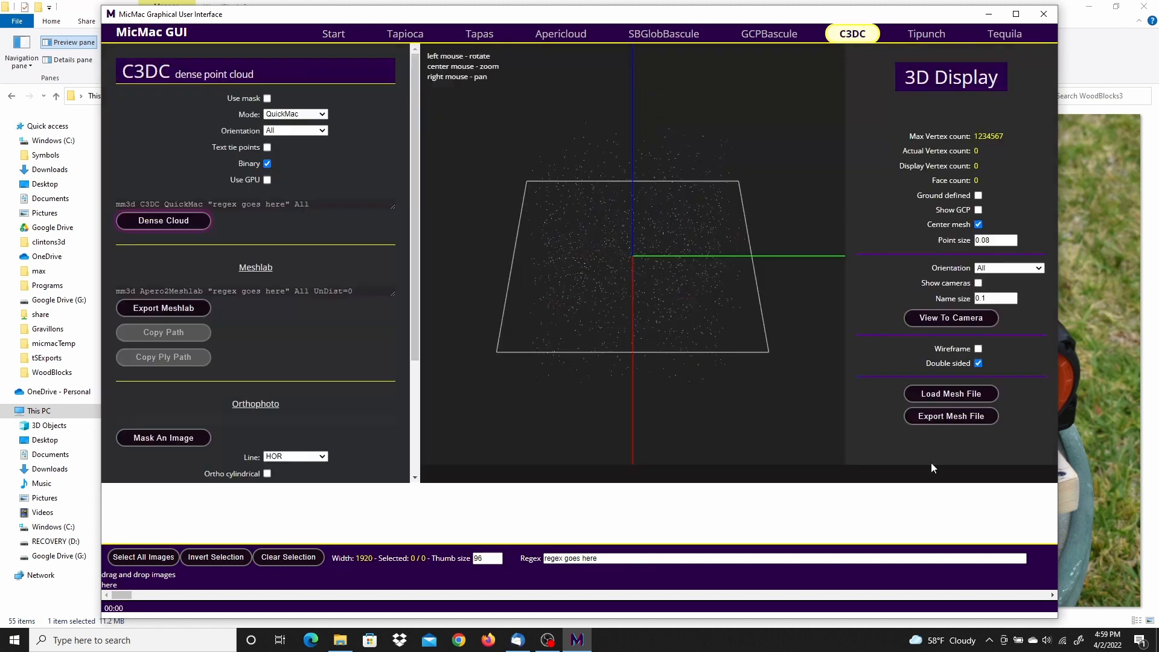
left_click(976, 395)
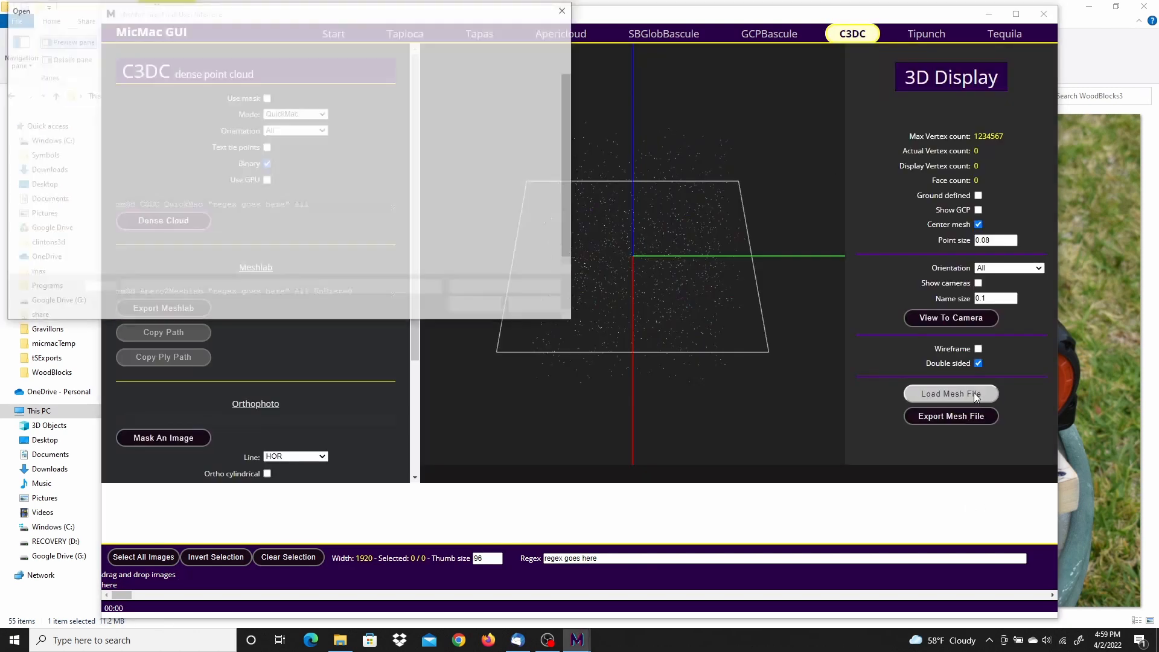
scroll(356, 224, "down", 1)
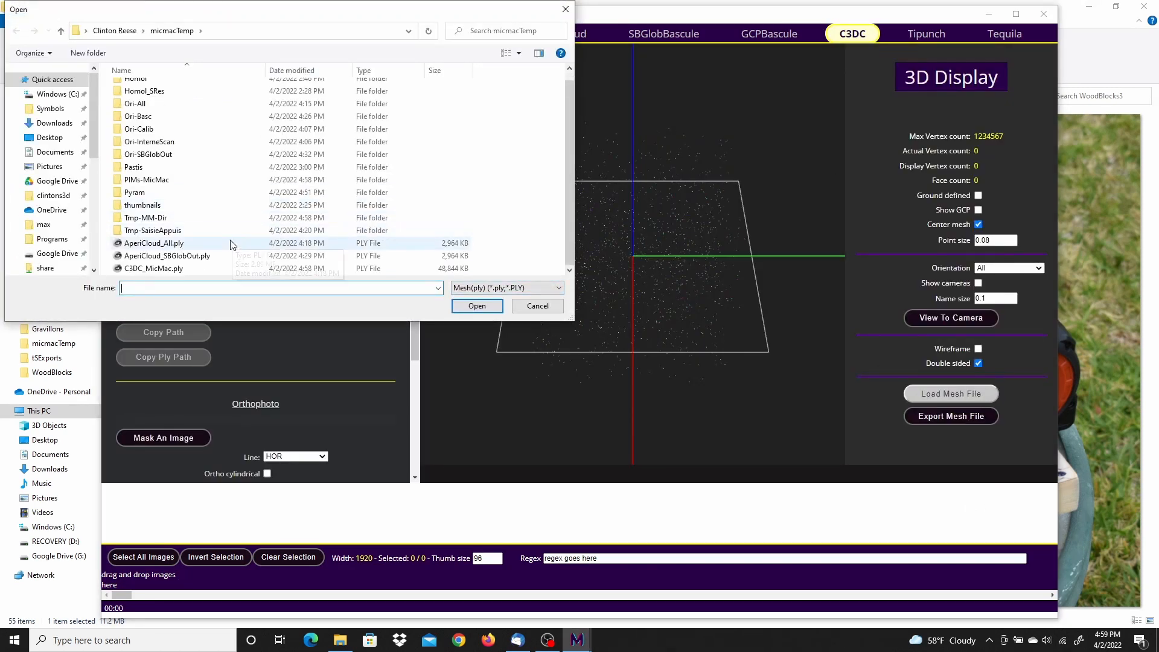
left_click(164, 269)
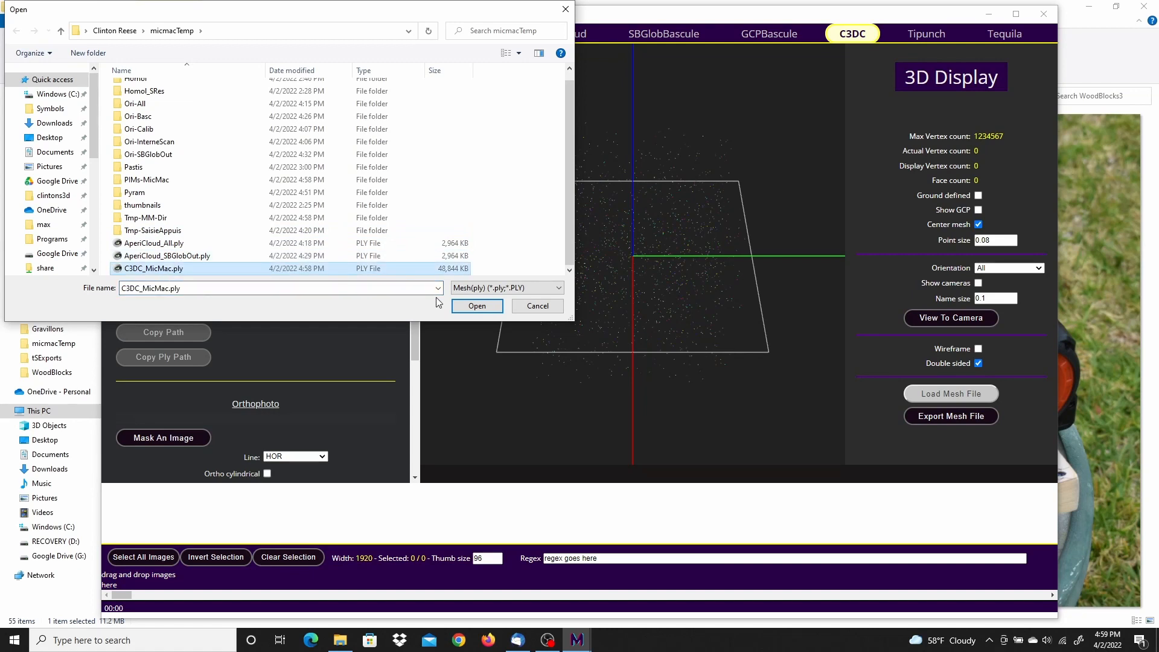
left_click(477, 310)
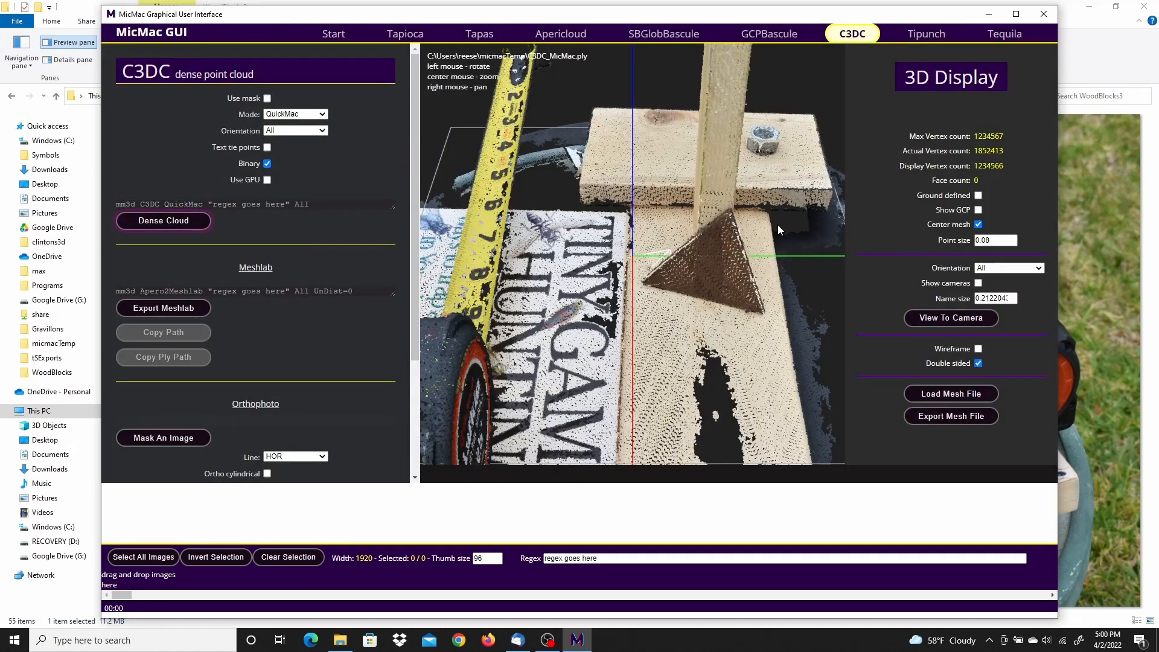
Step: Examine the dense point cloud of the wood blocks, book and tape measure at different zooms and angles
scroll(675, 260, "up", 5)
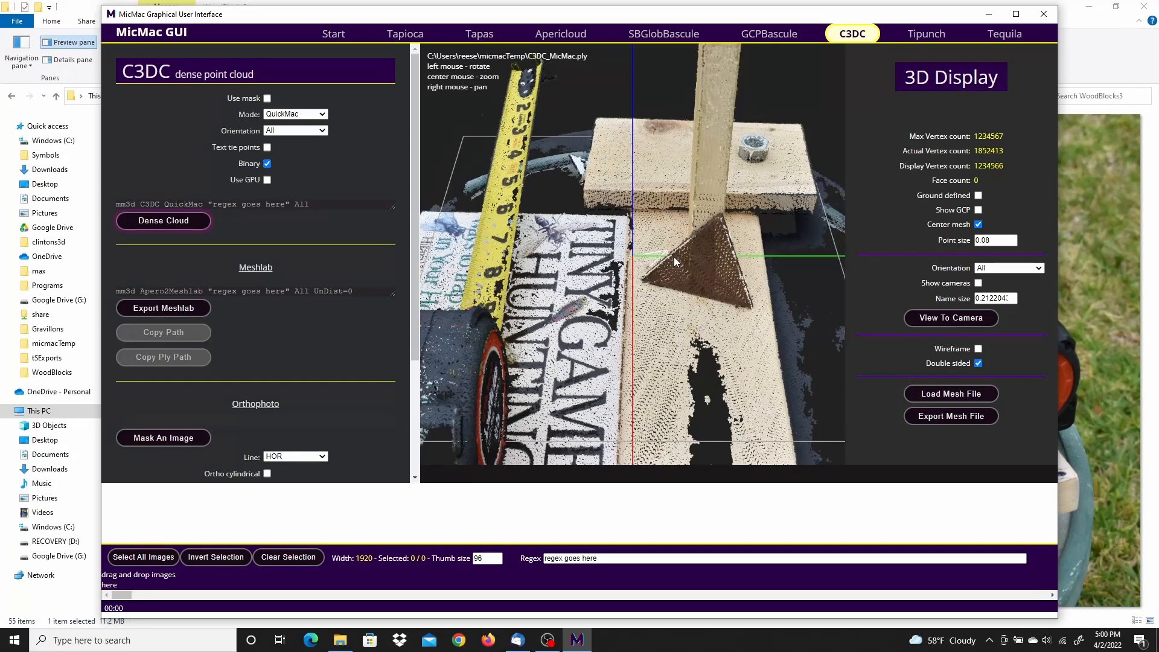
scroll(674, 261, "down", 5)
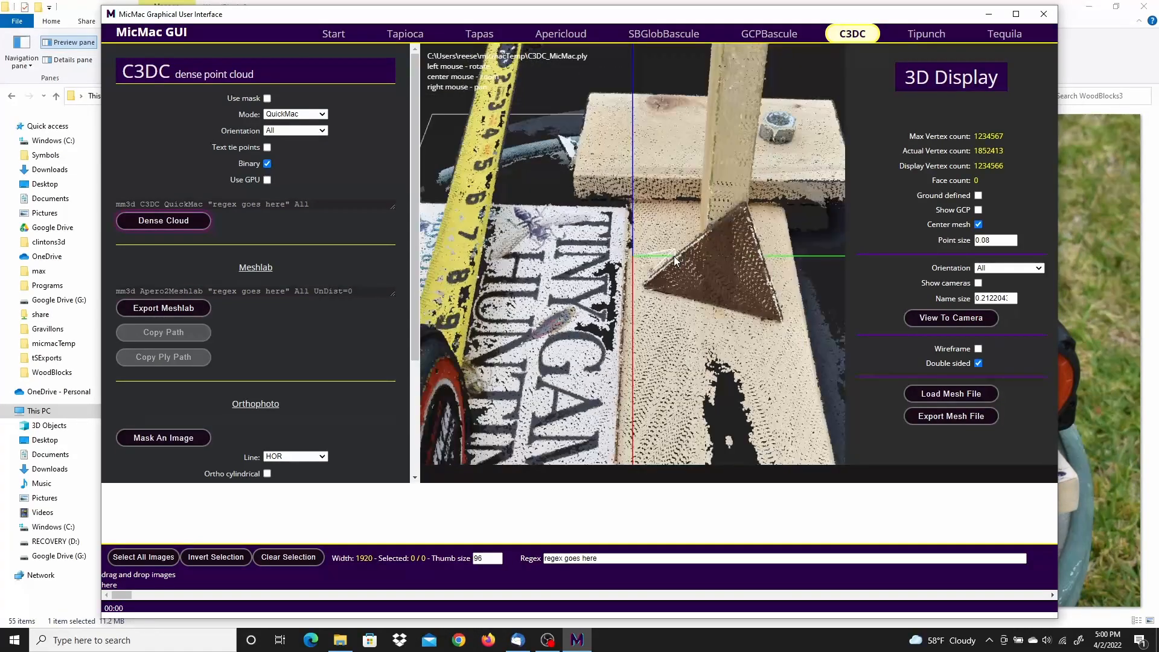
scroll(675, 260, "down", 1)
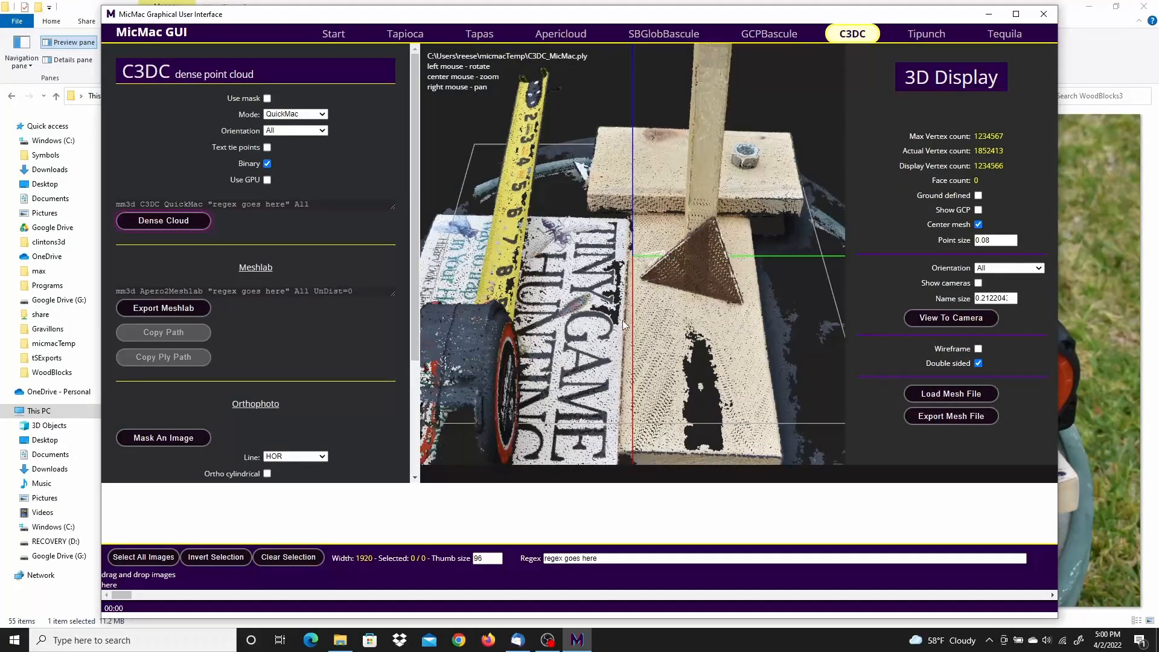
left_click_drag(566, 333, 766, 447)
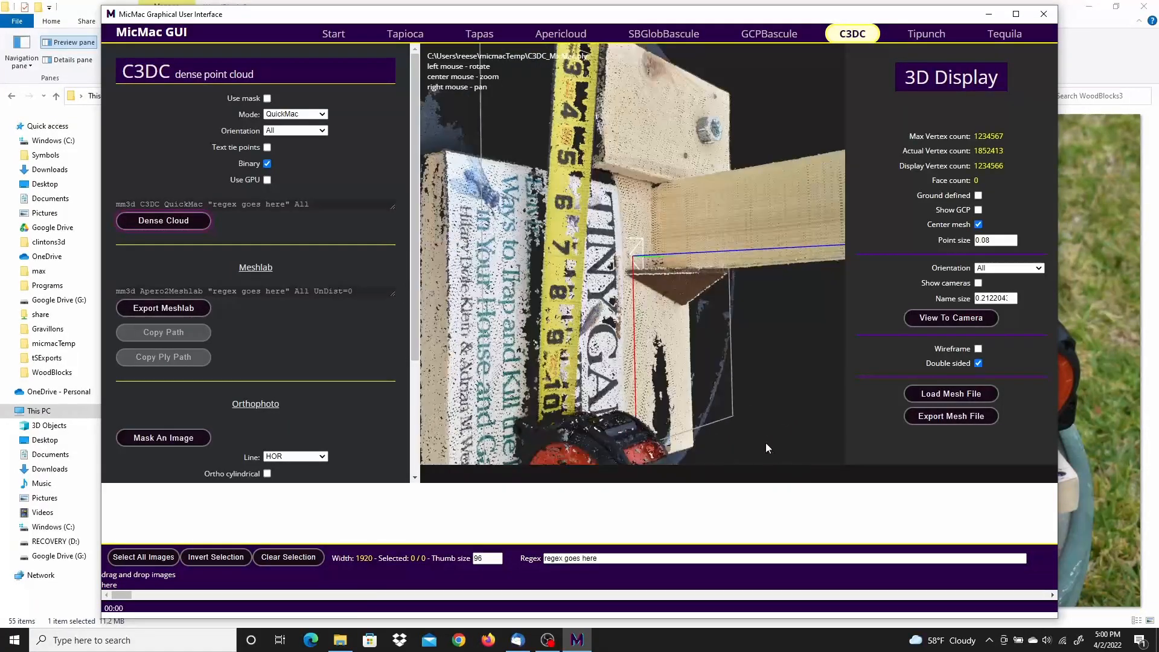
Step: Inspect the upright block and its brown triangular brace from the side, and view the whole cloud at an oblique angle
left_click_drag(627, 212, 675, 270)
left_click_drag(735, 319, 615, 171)
scroll(615, 164, "down", 10)
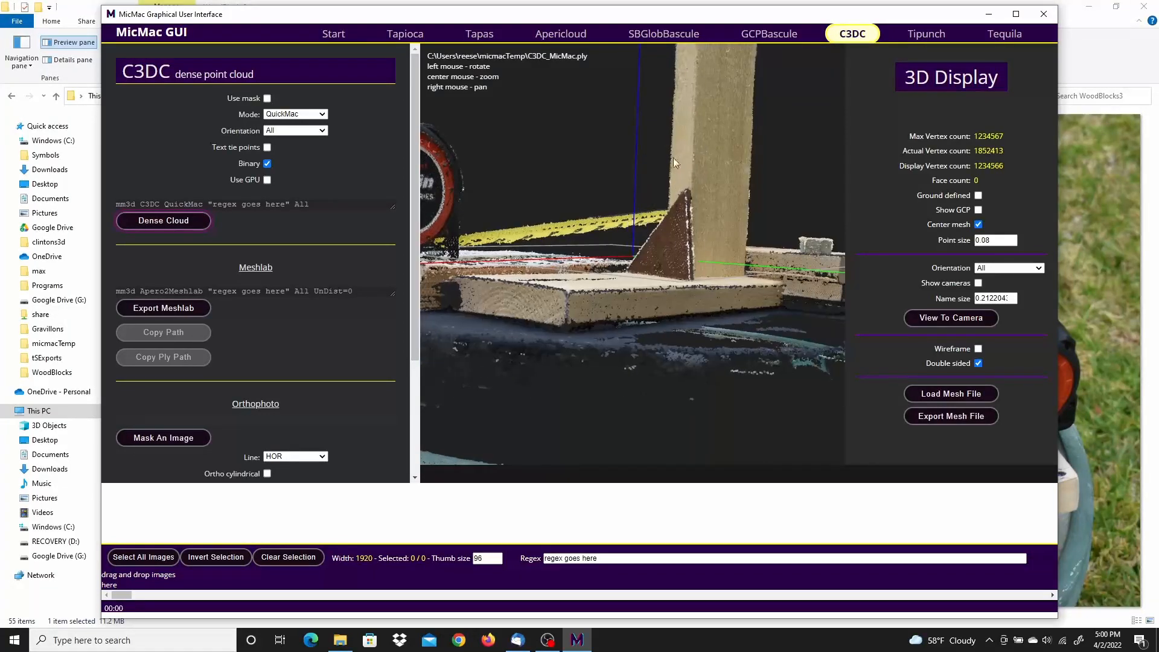
left_click_drag(606, 226, 680, 204)
mouse_move(690, 246)
left_mouse_down()
mouse_move(639, 199)
mouse_move(684, 226)
left_mouse_up()
left_click_drag(610, 331, 750, 377)
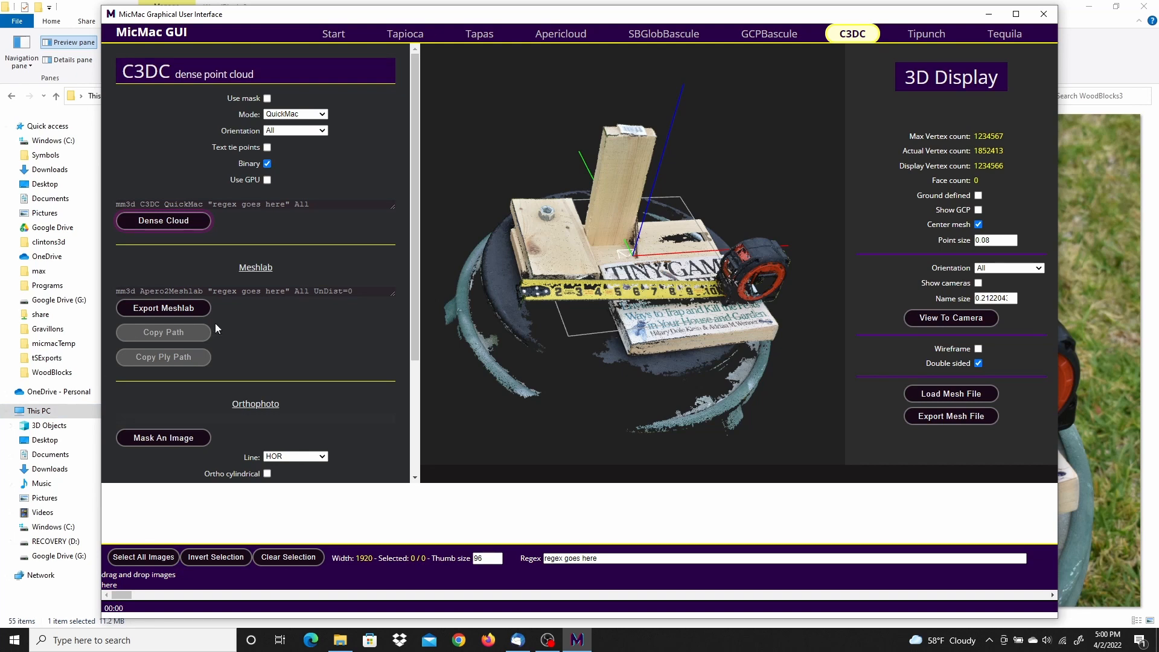
Step: Launch MeshLab from the installed programs
left_click(14, 640)
scroll(63, 517, "down", 10)
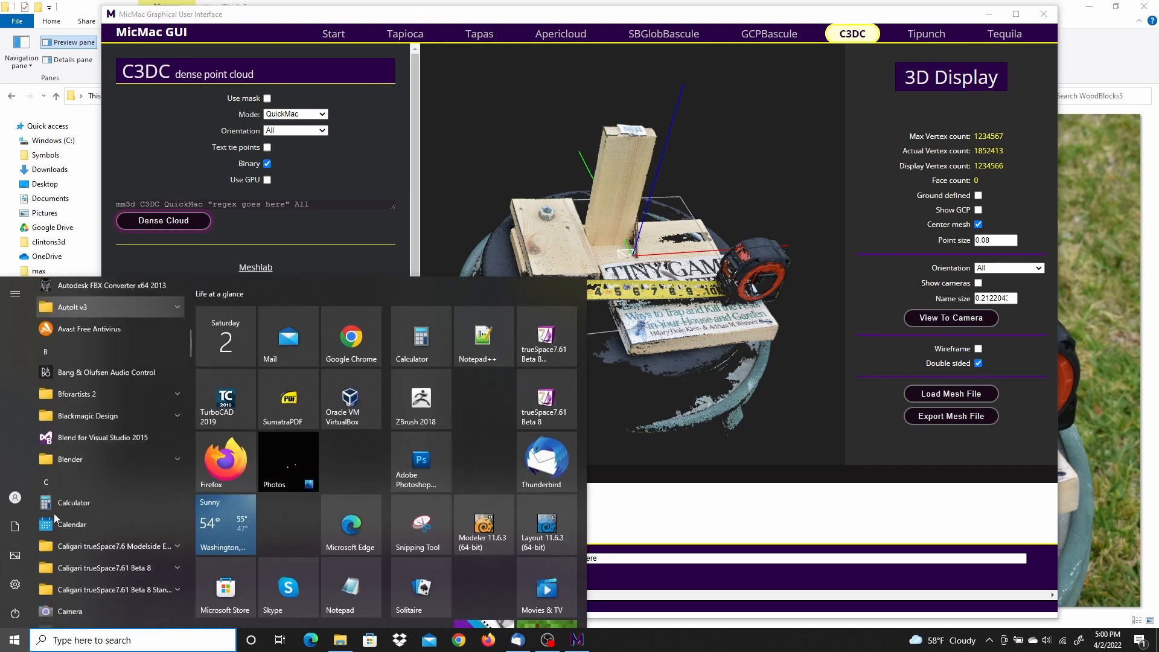
scroll(63, 516, "down", 8)
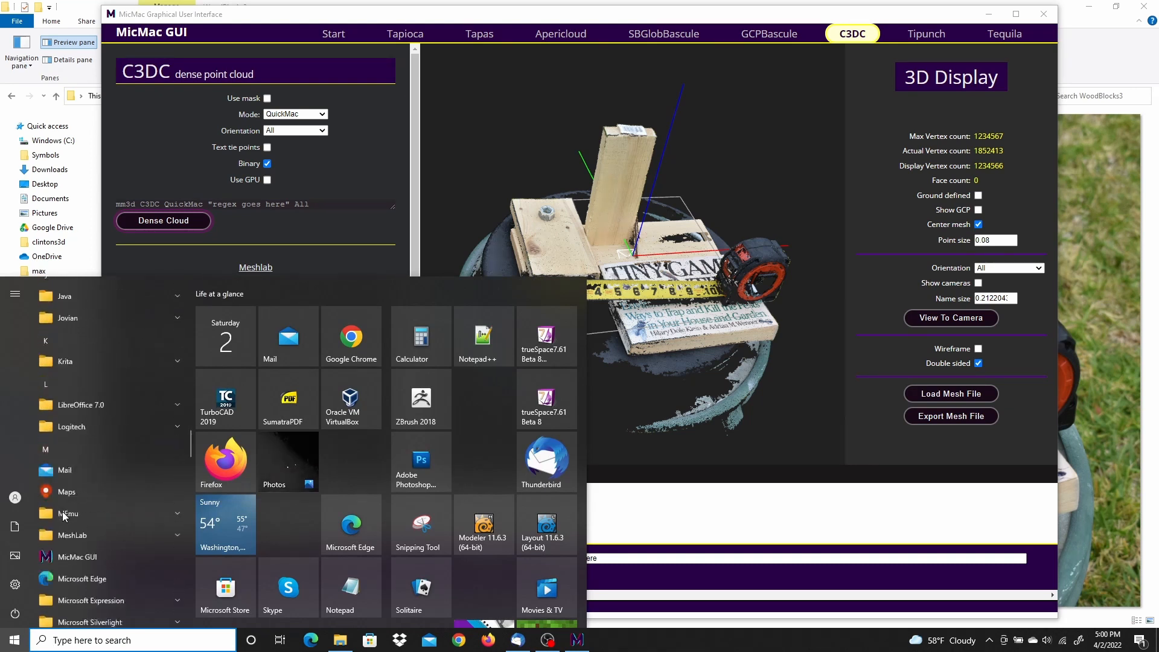
left_click(83, 430)
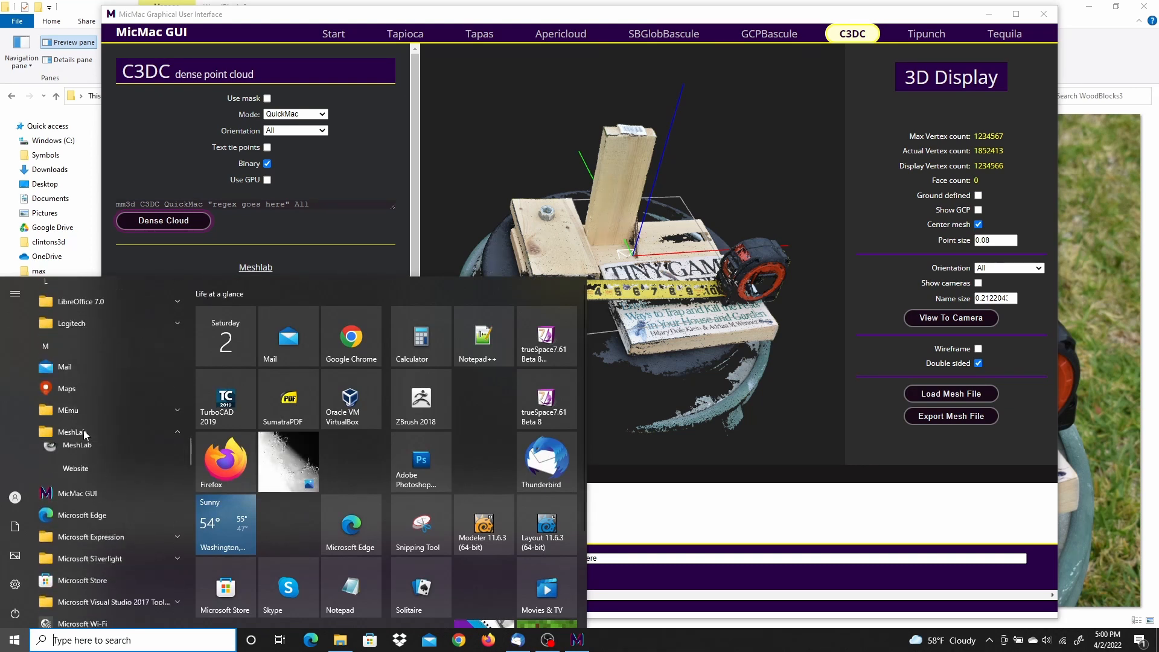
left_click(77, 455)
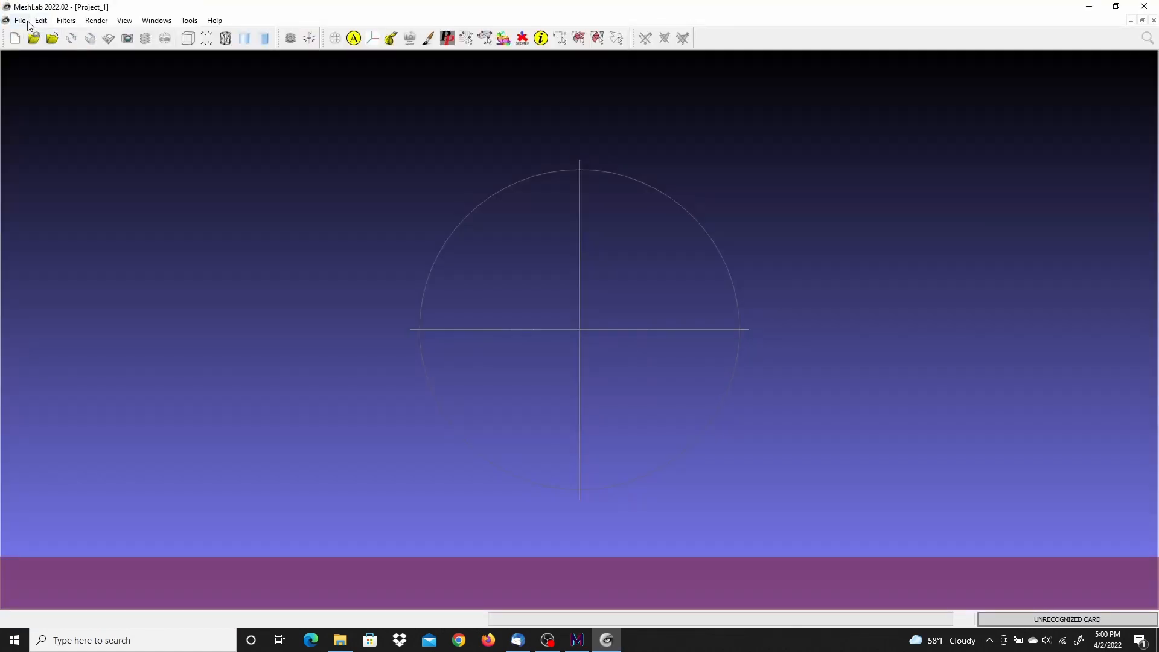
Step: Import the mesh C3DC_MicMac.ply from the micmacTemp folder into the empty MeshLab project
left_click(19, 23)
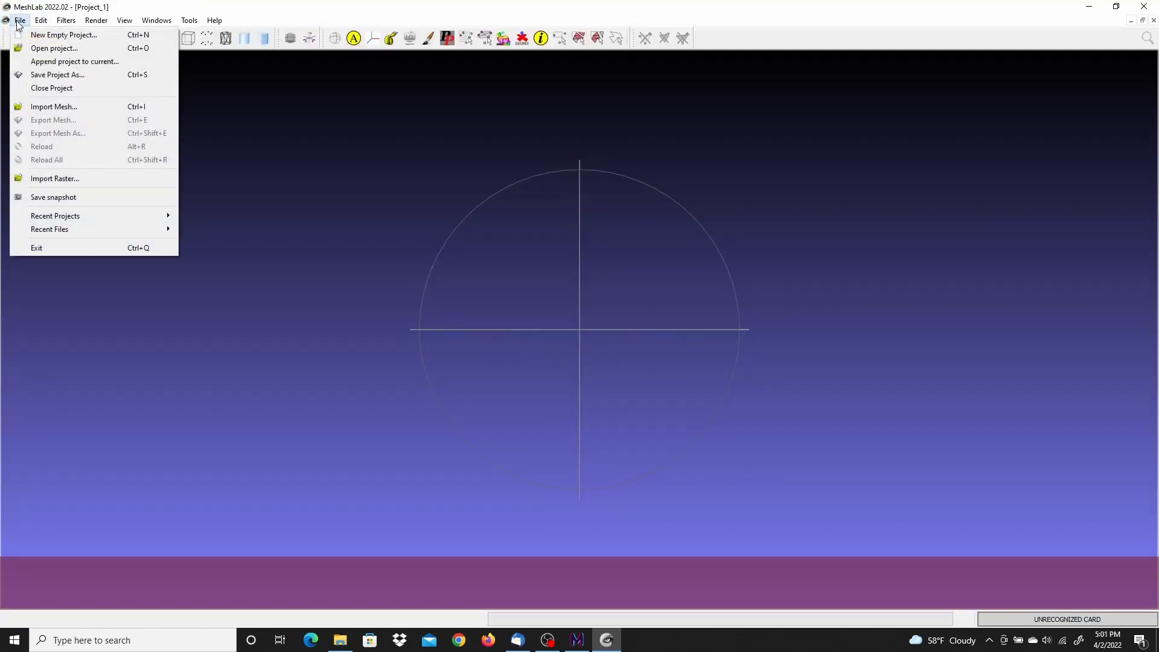
left_click(58, 111)
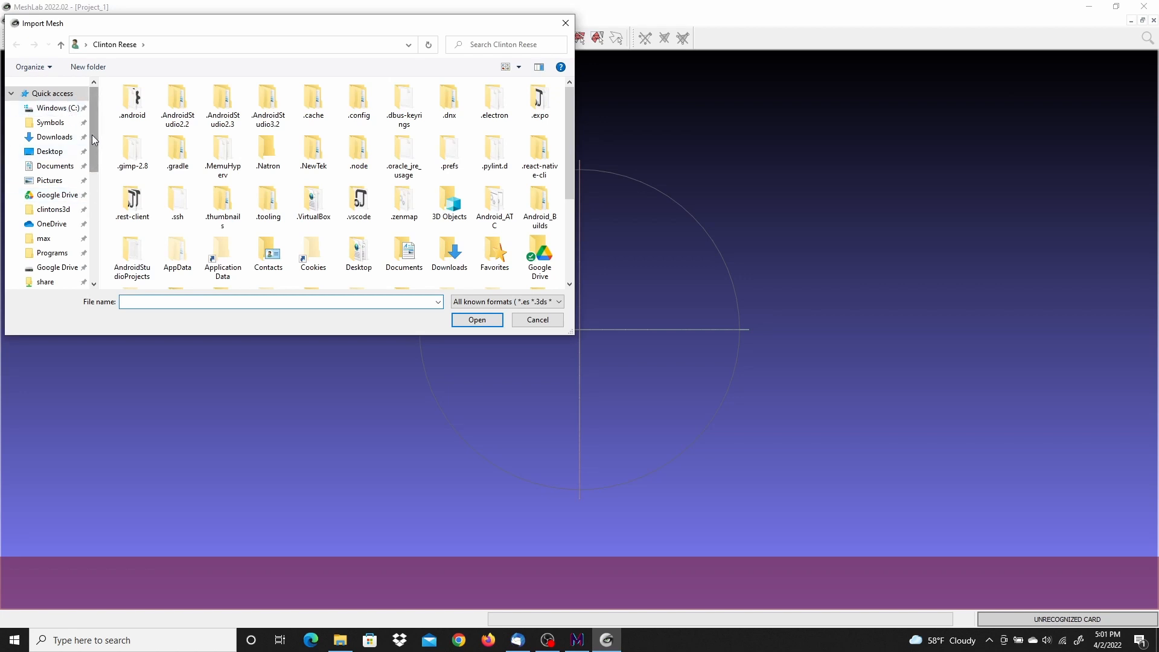
left_click_drag(90, 131, 97, 164)
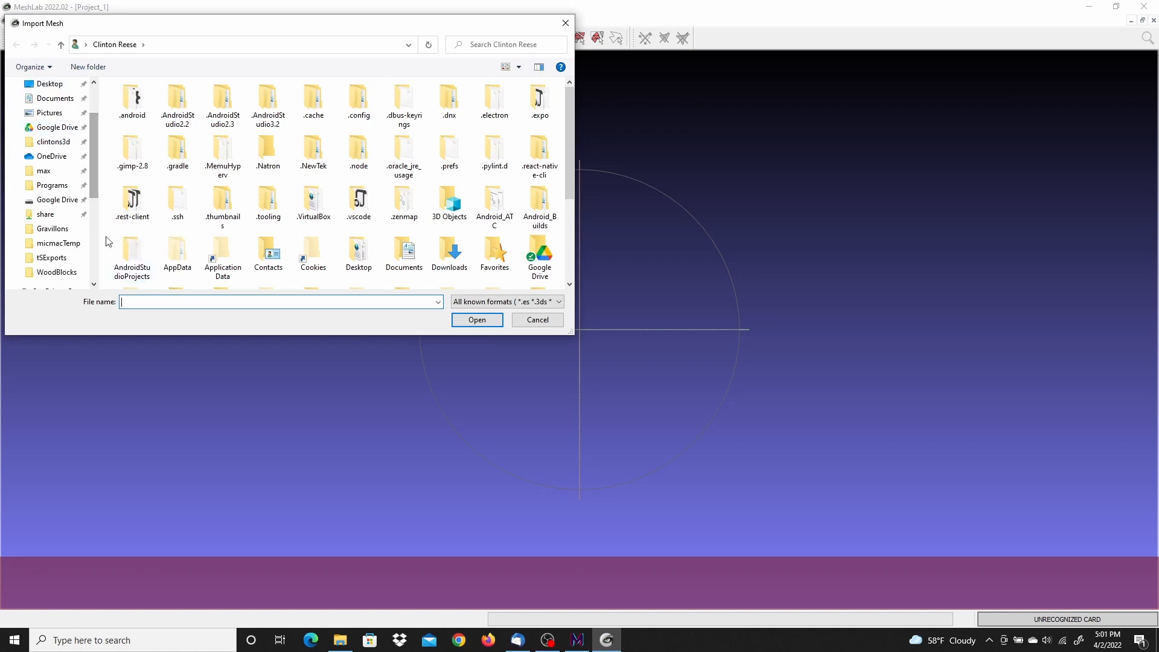
left_click(58, 243)
scroll(118, 256, "down", 1)
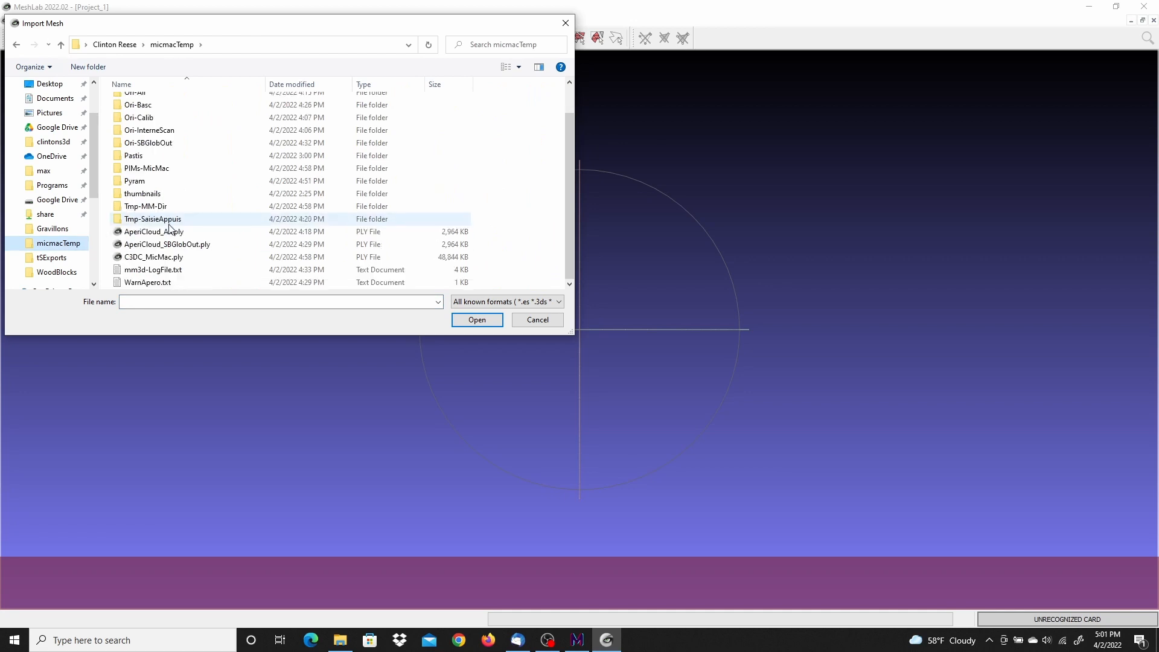
left_click(148, 260)
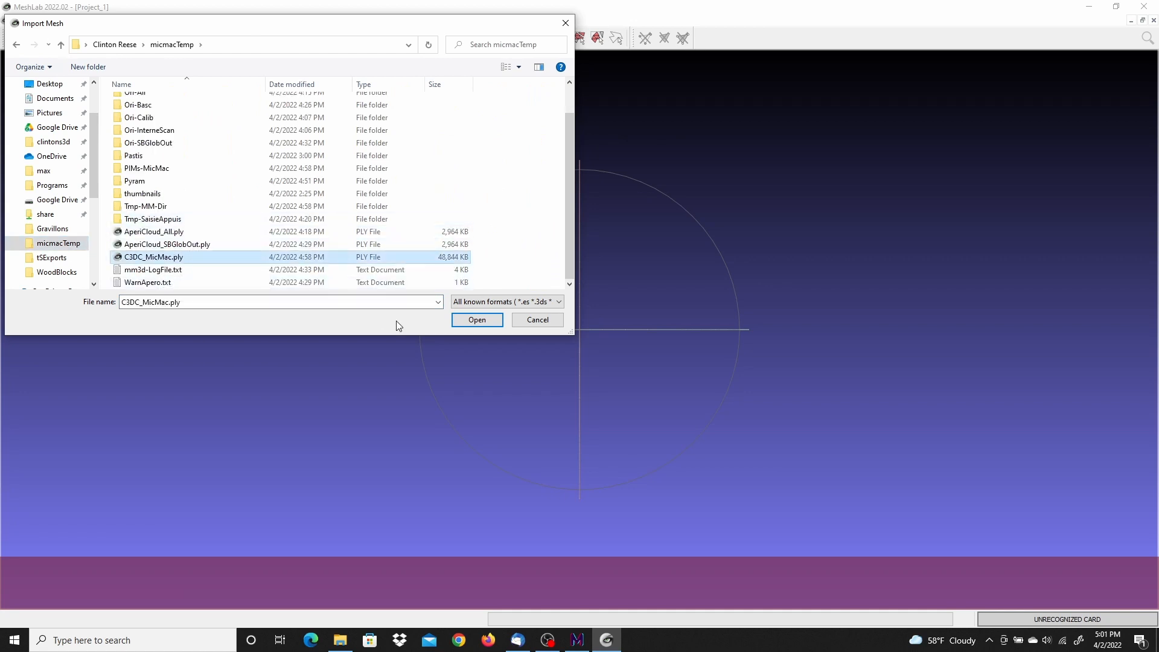
left_click(474, 320)
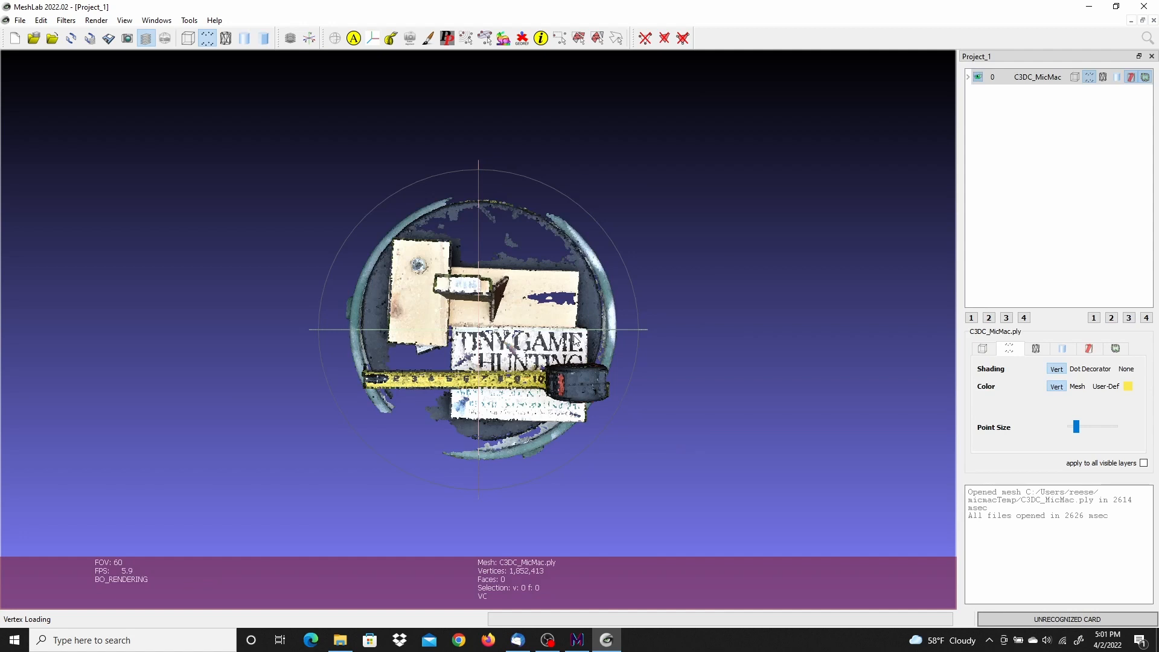
Step: Expand the C3DC_MicMac layer's details and inspect the cloud up close around the metal nut on the wood block
left_click(968, 77)
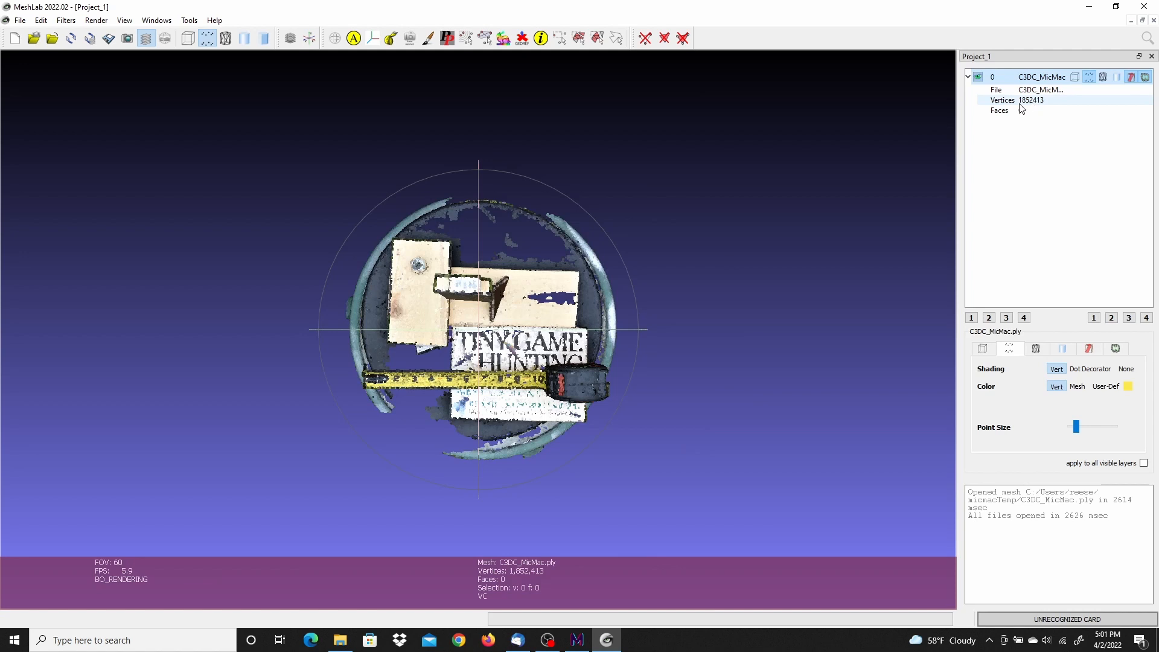
scroll(487, 374, "down", 2)
scroll(486, 373, "up", 5)
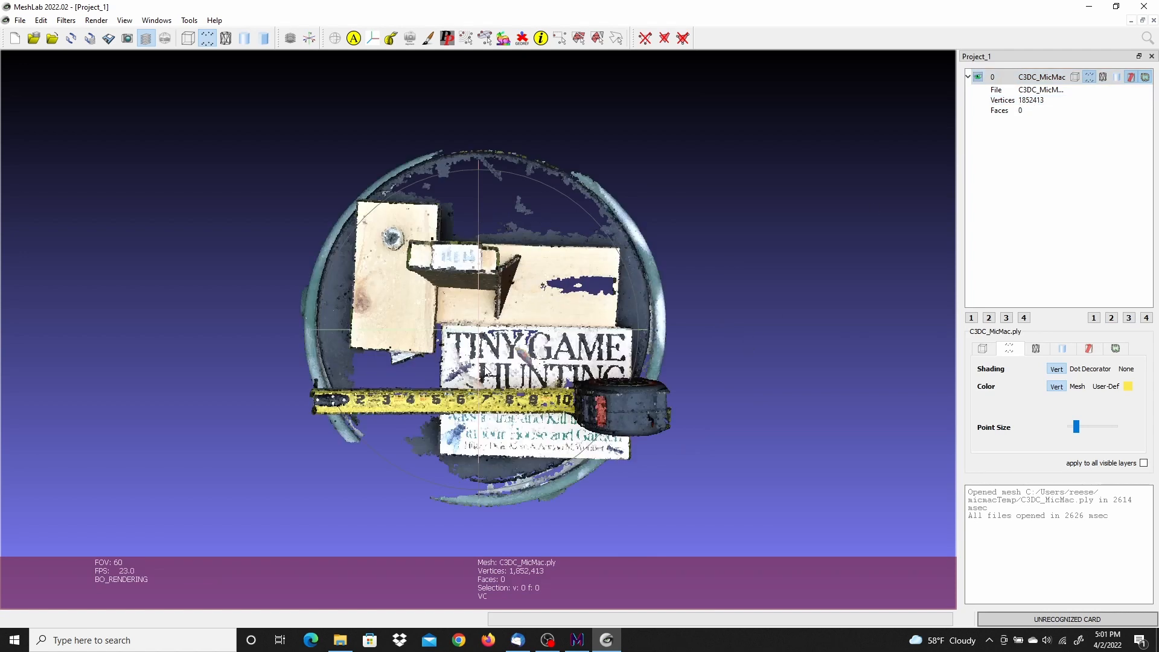
left_click_drag(475, 400, 594, 364)
scroll(594, 364, "down", 3)
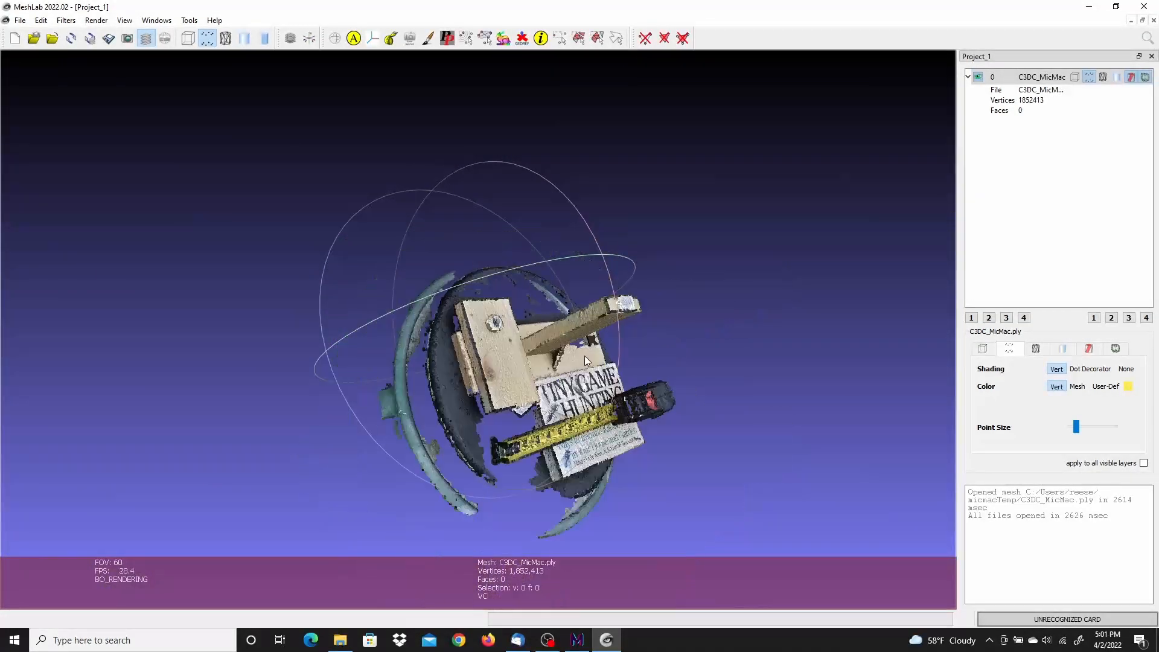
scroll(585, 356, "up", 8)
left_click_drag(652, 361, 552, 364)
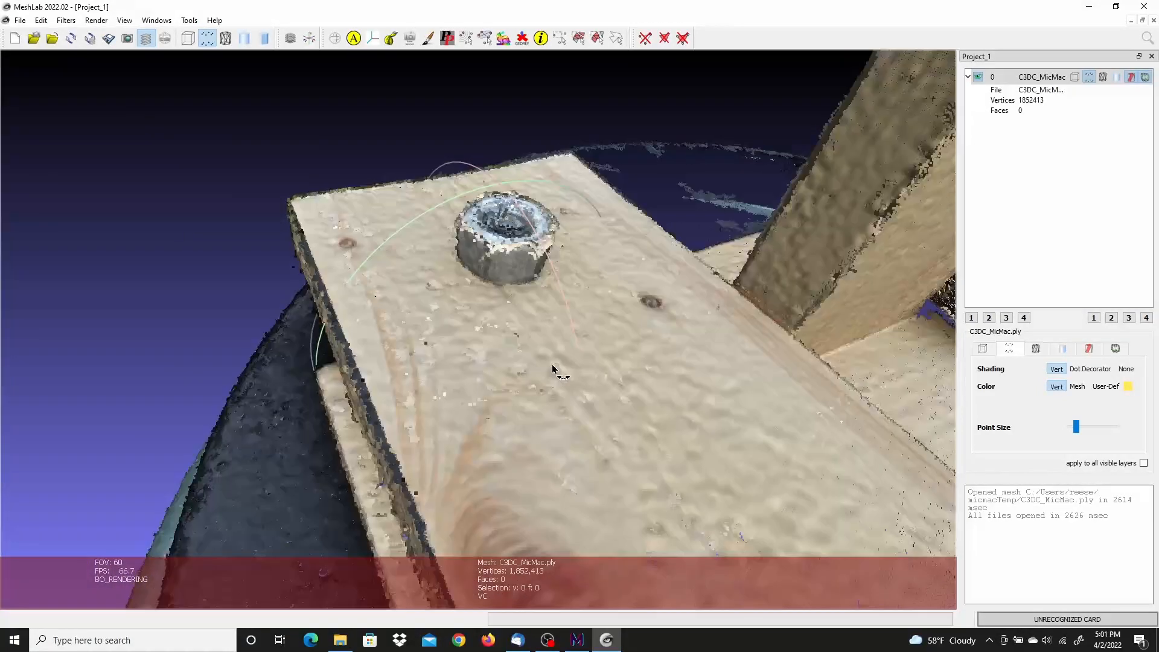
Step: Reduce the displayed point size to check the point density around the nut, and enlarge the points again
left_click_drag(1077, 429, 1065, 431)
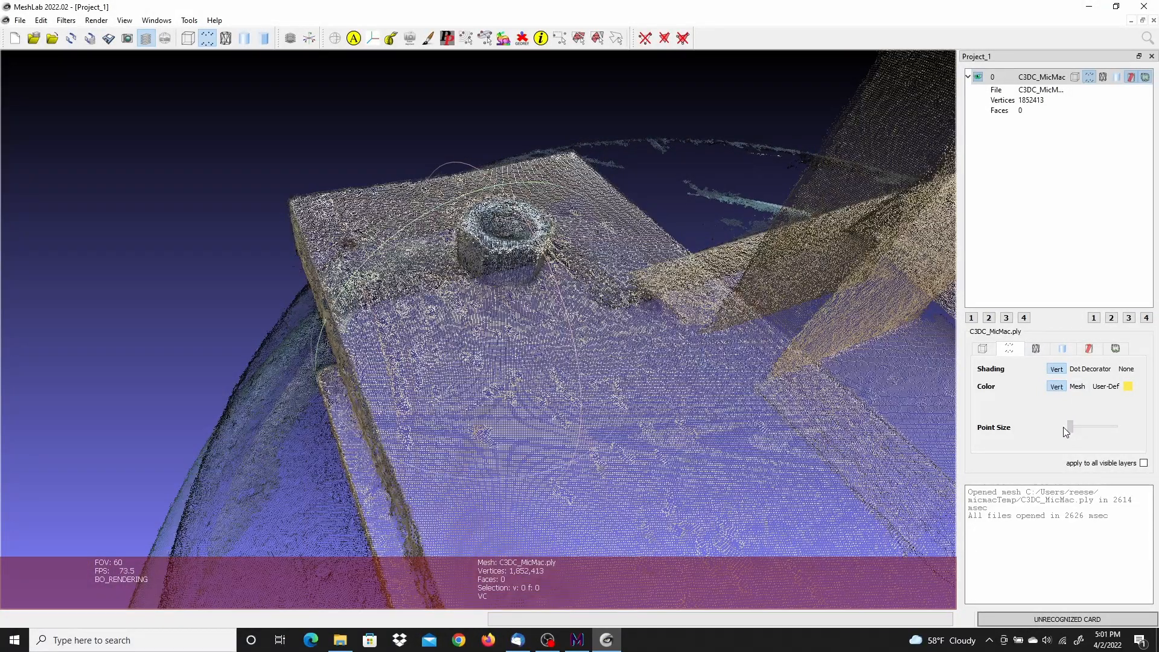
left_click_drag(660, 332, 632, 402)
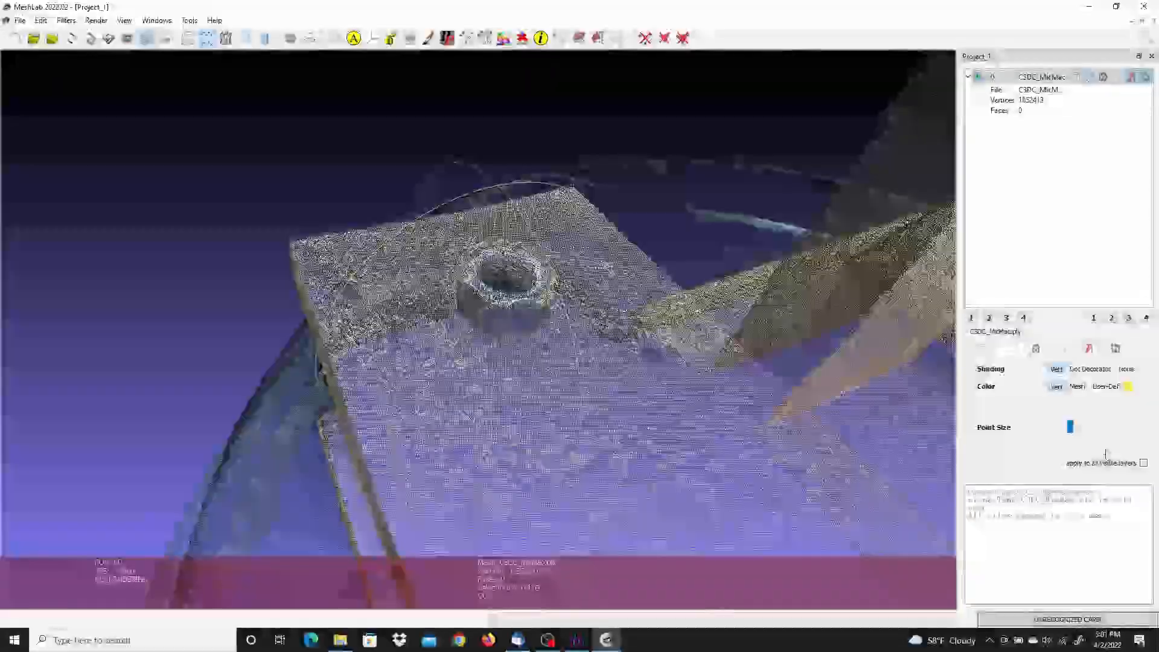
left_click_drag(1070, 428, 1077, 431)
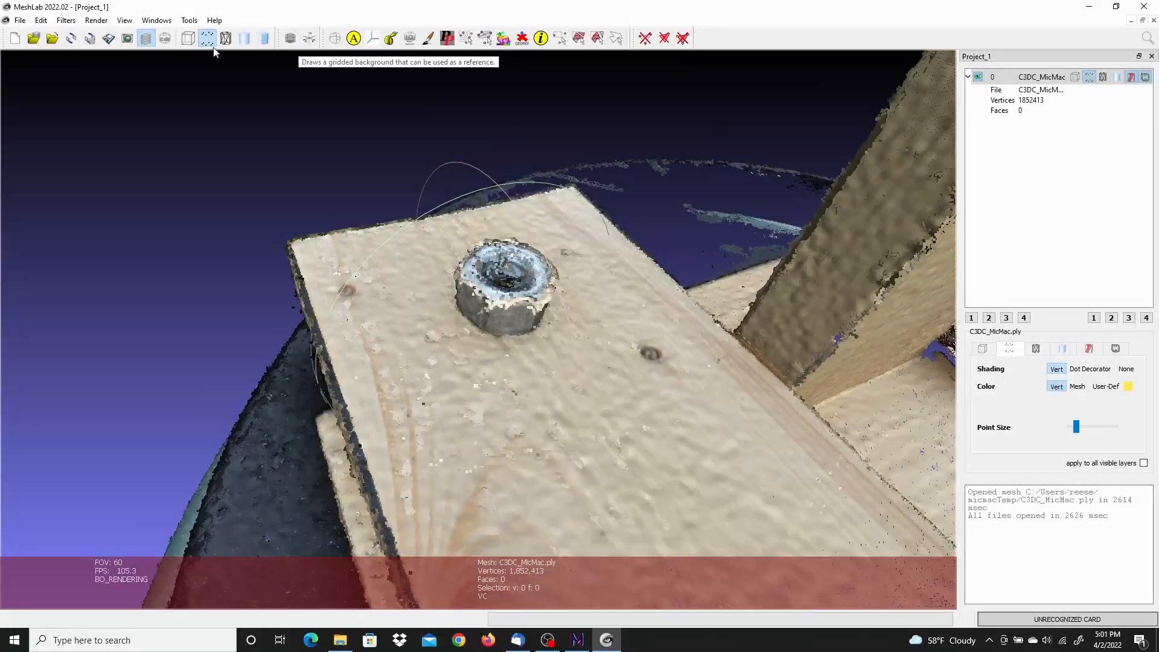
Step: Measure the distance across the metal nut with the Measuring Tool, rotating the cloud to reach its opposite sides
left_click(390, 39)
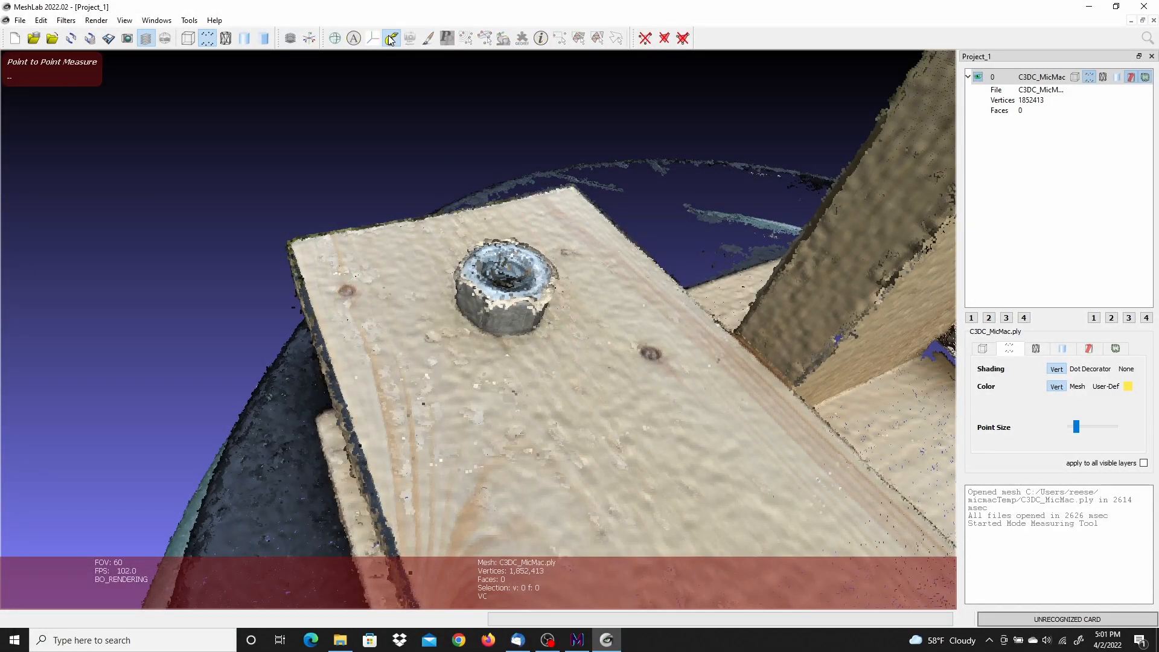
left_click(507, 312)
key("Escape")
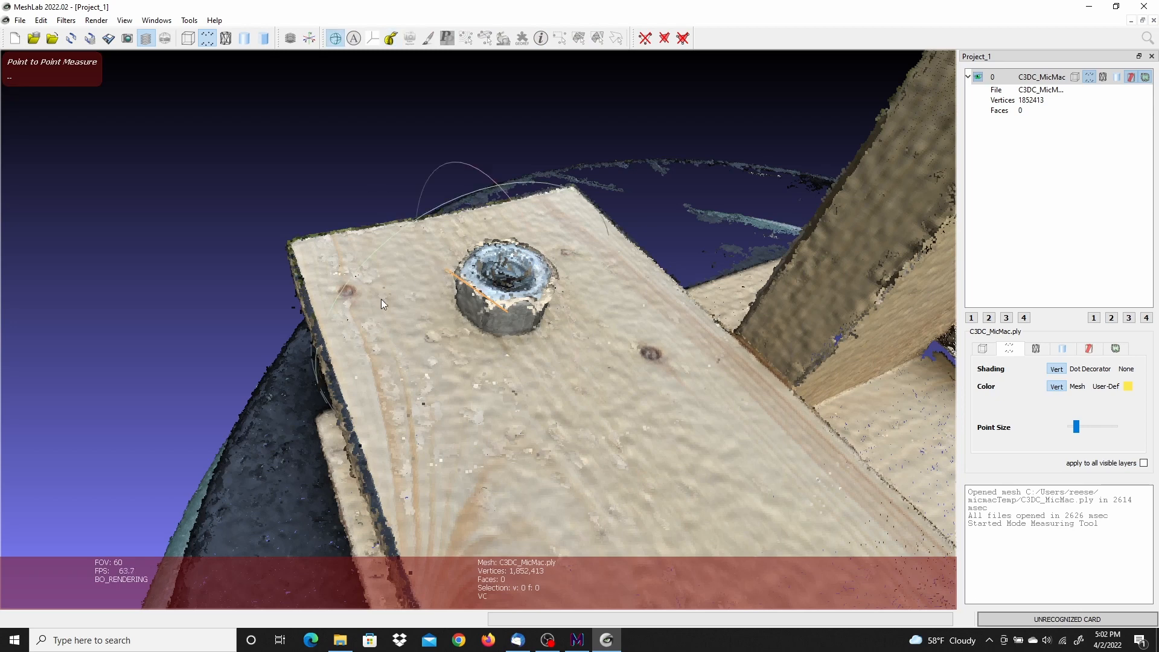
left_click_drag(341, 382, 590, 347)
left_click(391, 38)
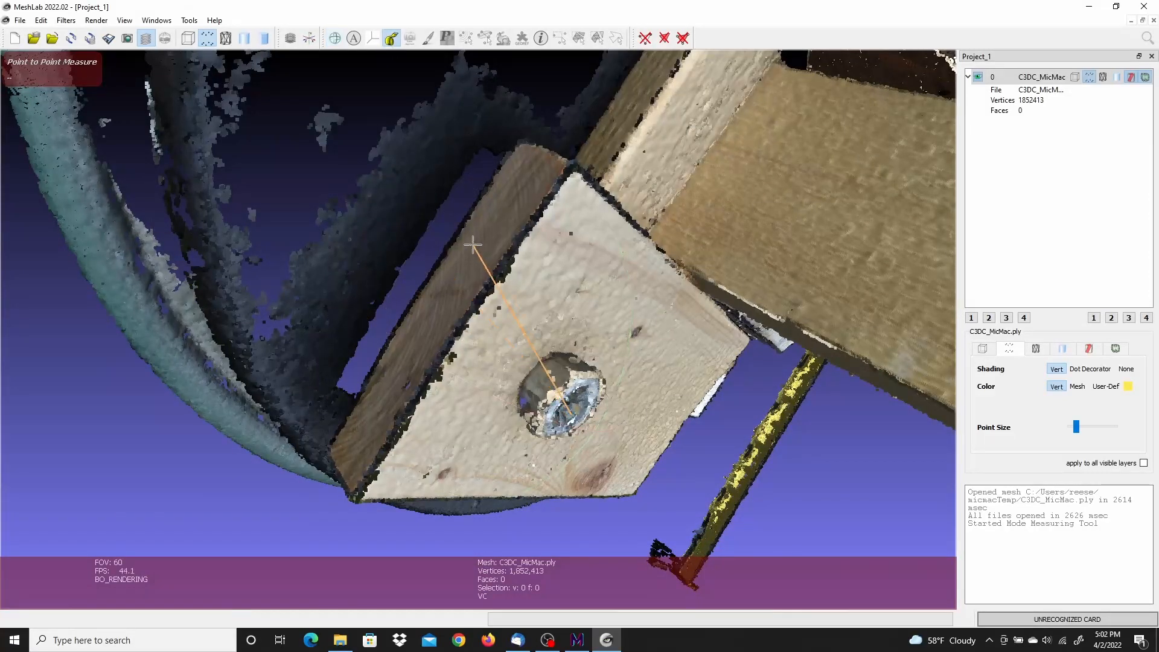
left_click(544, 383)
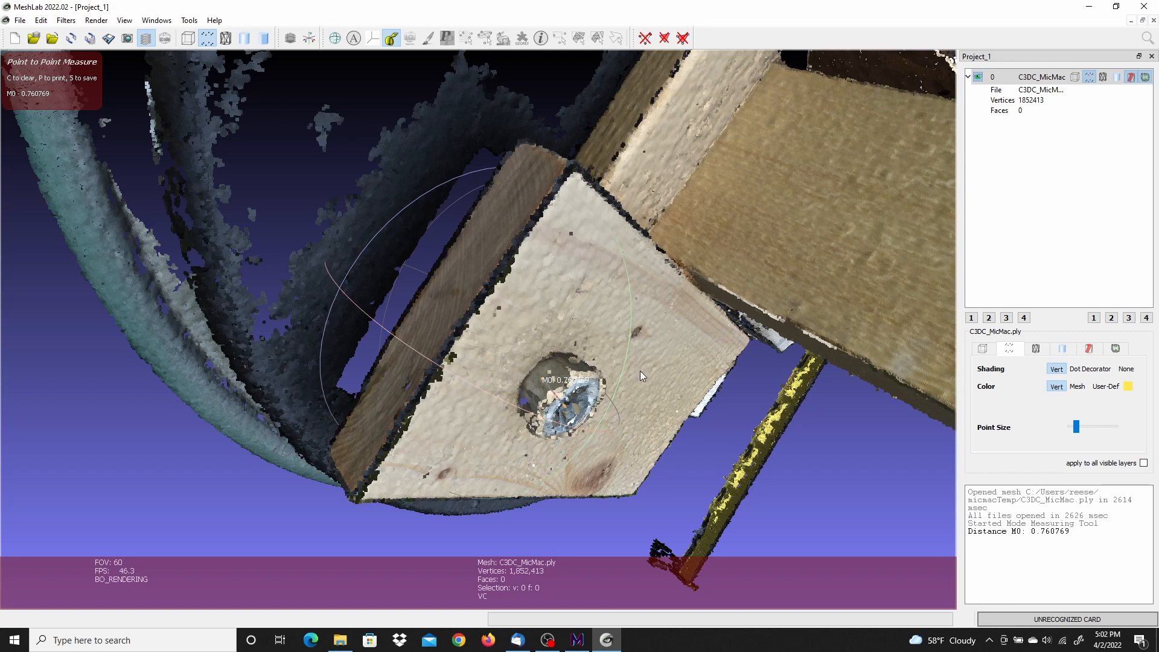
Step: Examine the measured nut, the wood blocks' edges and the gaps in the tabletop from several angles and zoom levels
left_click_drag(676, 433, 645, 224)
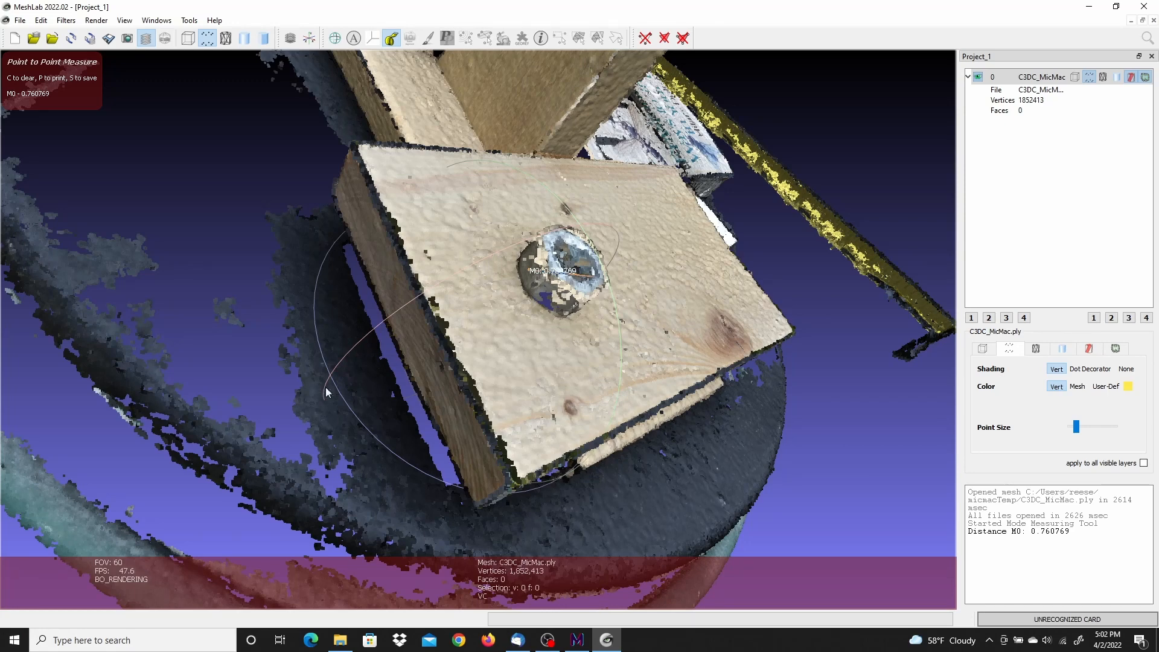
left_click_drag(659, 284, 622, 274)
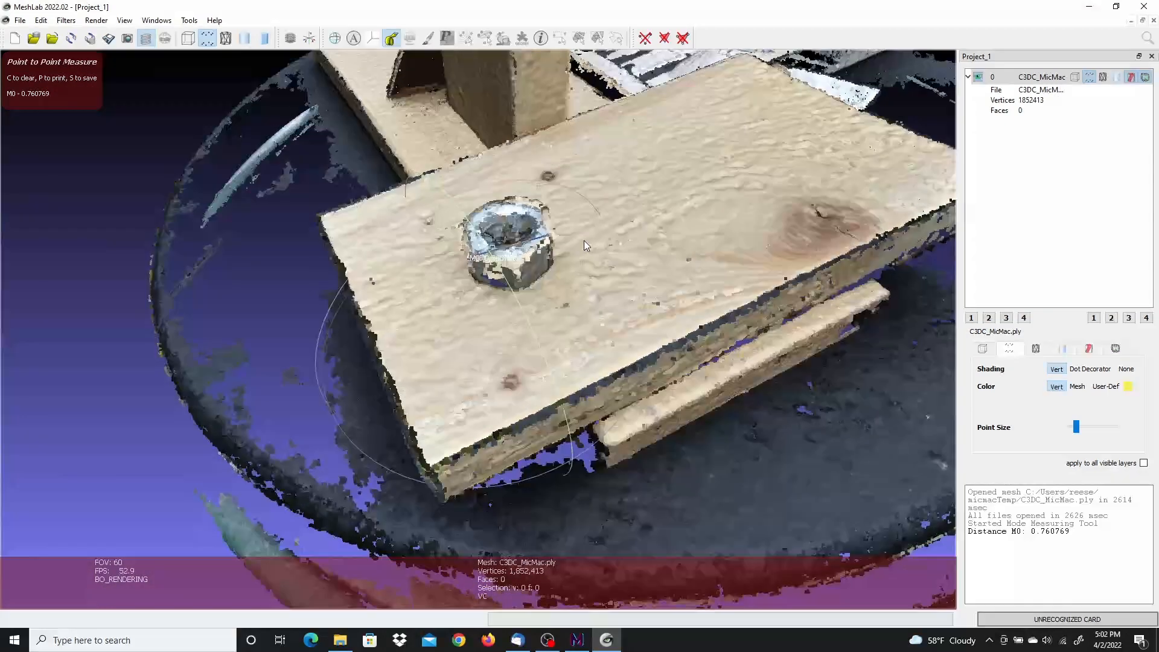
scroll(528, 291, "up", 5)
left_click_drag(528, 292, 644, 186)
scroll(644, 186, "up", 4)
scroll(645, 186, "down", 1)
scroll(645, 186, "up", 1)
scroll(645, 186, "down", 1)
scroll(645, 186, "down", 6)
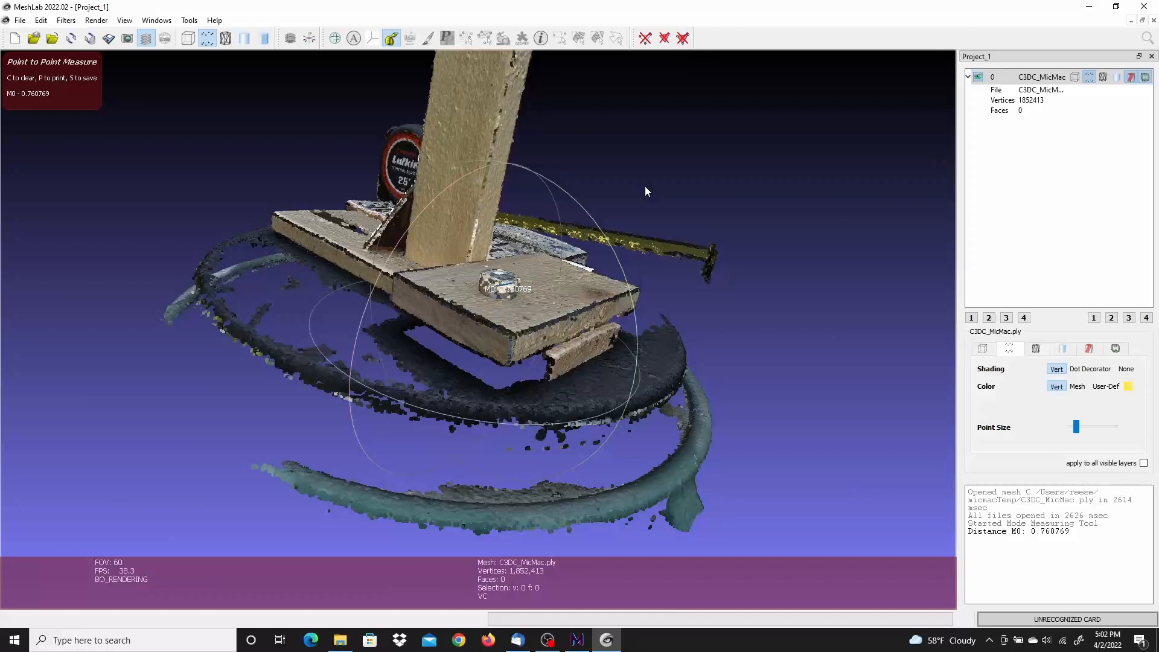
left_click_drag(722, 234, 548, 361)
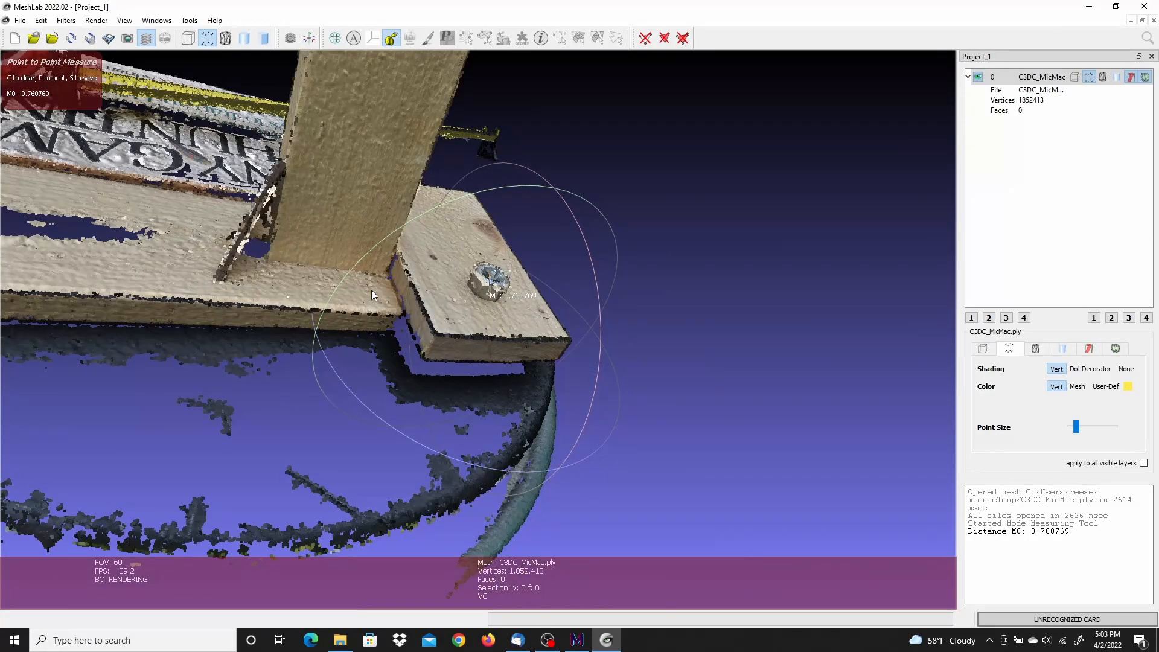
scroll(372, 290, "down", 5)
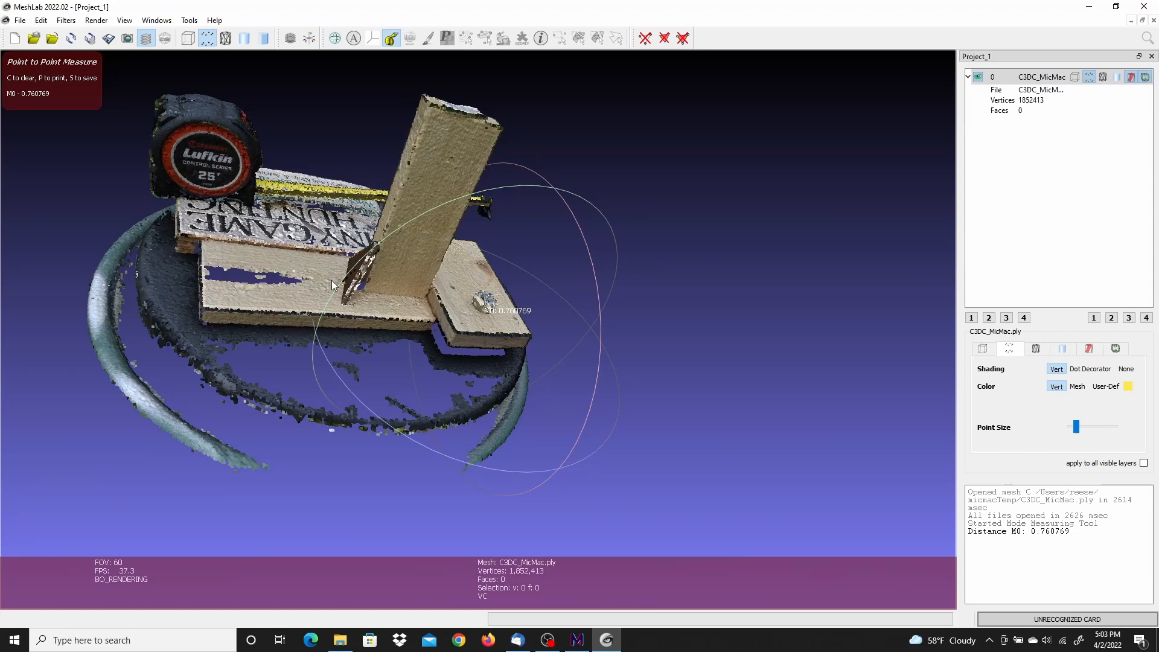